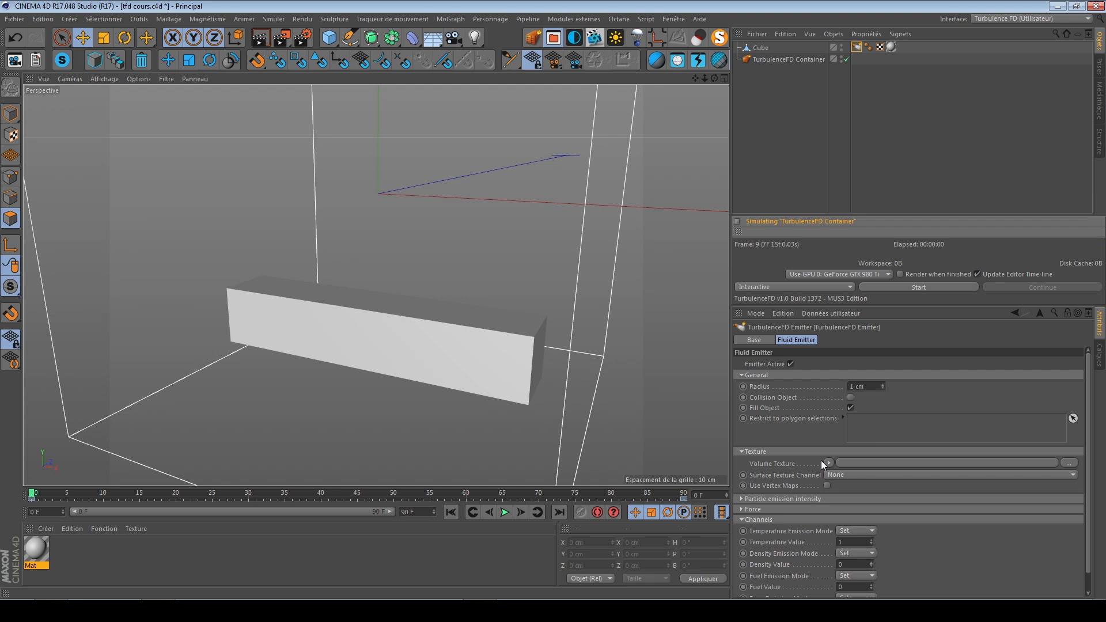
- Start the interactive TurbulenceFD simulation of the box emitter inside the container
alt+drag(506, 336, 630, 427)
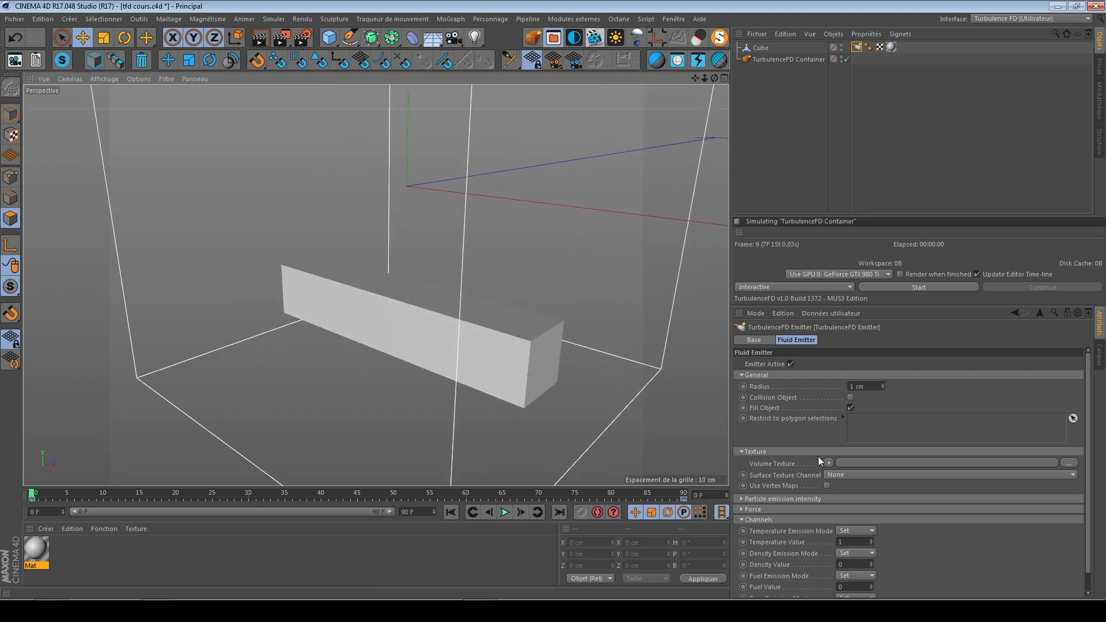
click(890, 289)
alt+drag(567, 350, 534, 417)
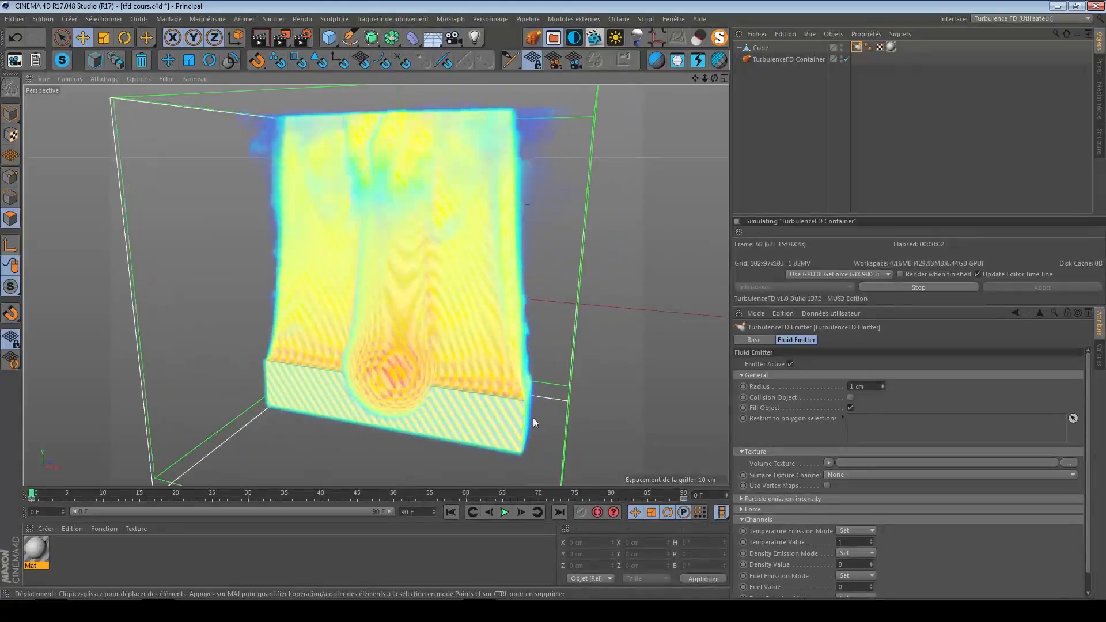
- Reveal the hidden sphere in the object list, deactivate its fluid emitter, and hide the sphere again
click(702, 45)
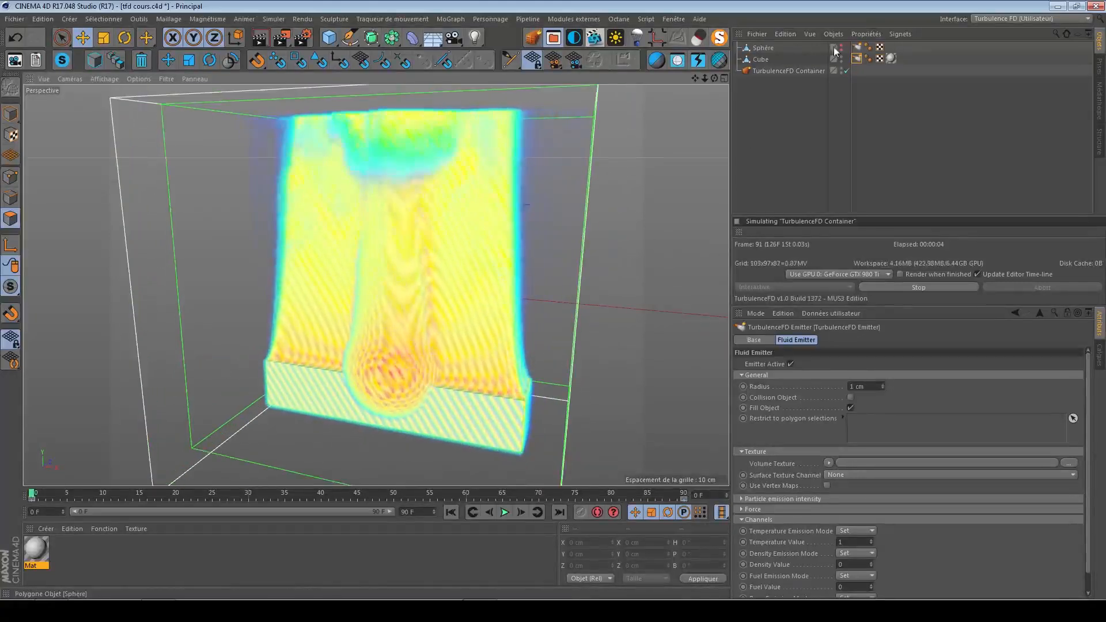
click(790, 365)
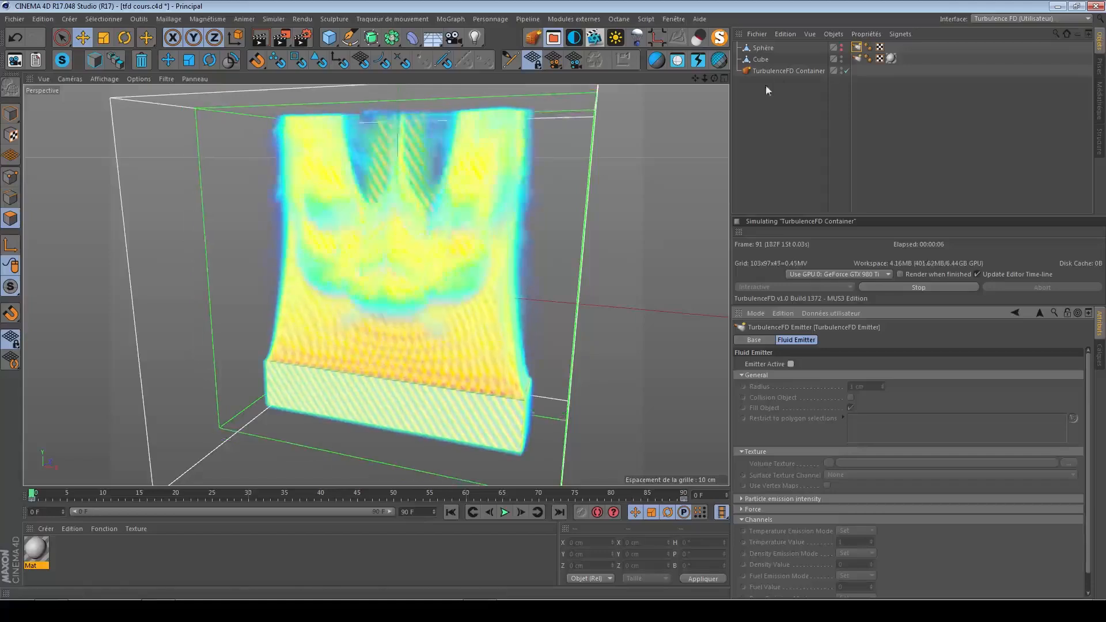
drag(766, 84, 772, 61)
click(716, 42)
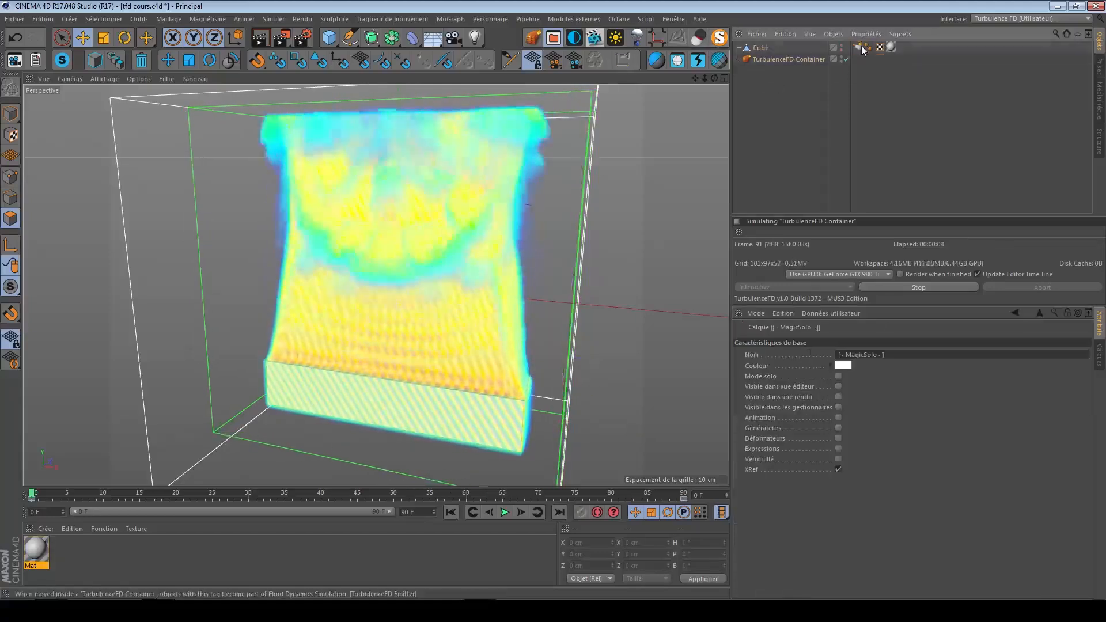
- Load a Bruit (noise) shader as the volume texture of the cube's fluid emitter and open the shader's settings
click(857, 48)
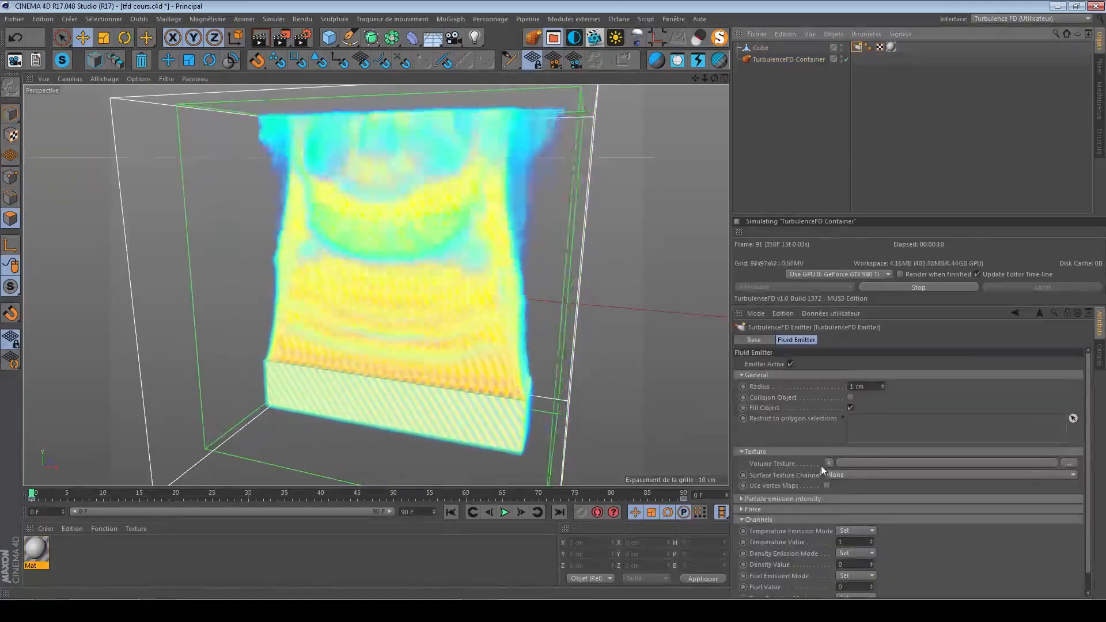
click(828, 463)
mouse_move(863, 395)
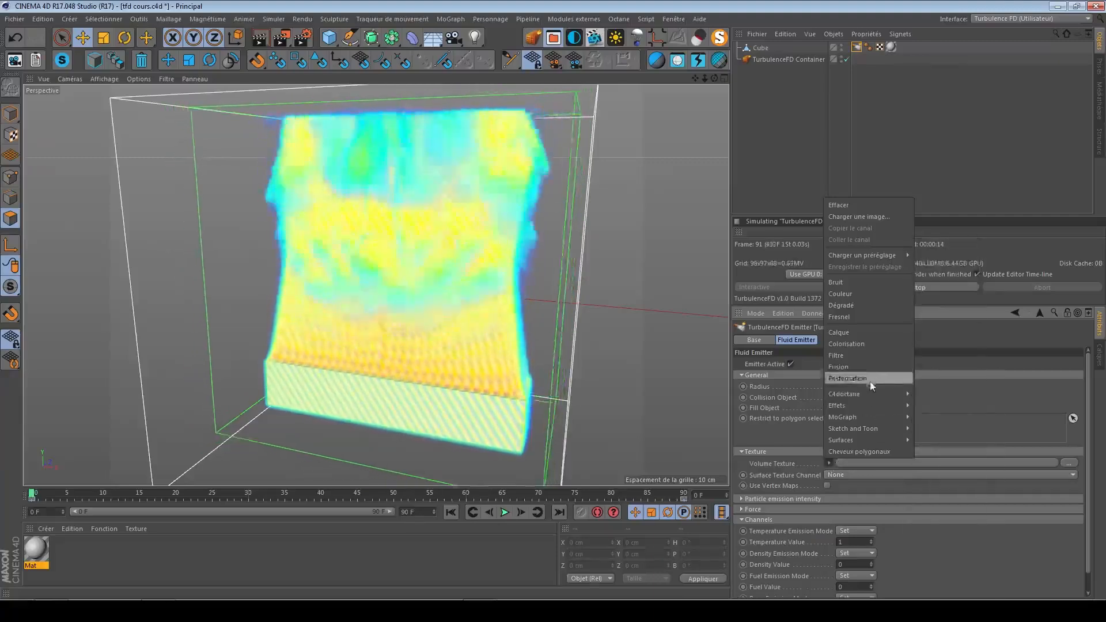
click(836, 283)
alt+drag(501, 409, 478, 392)
click(839, 479)
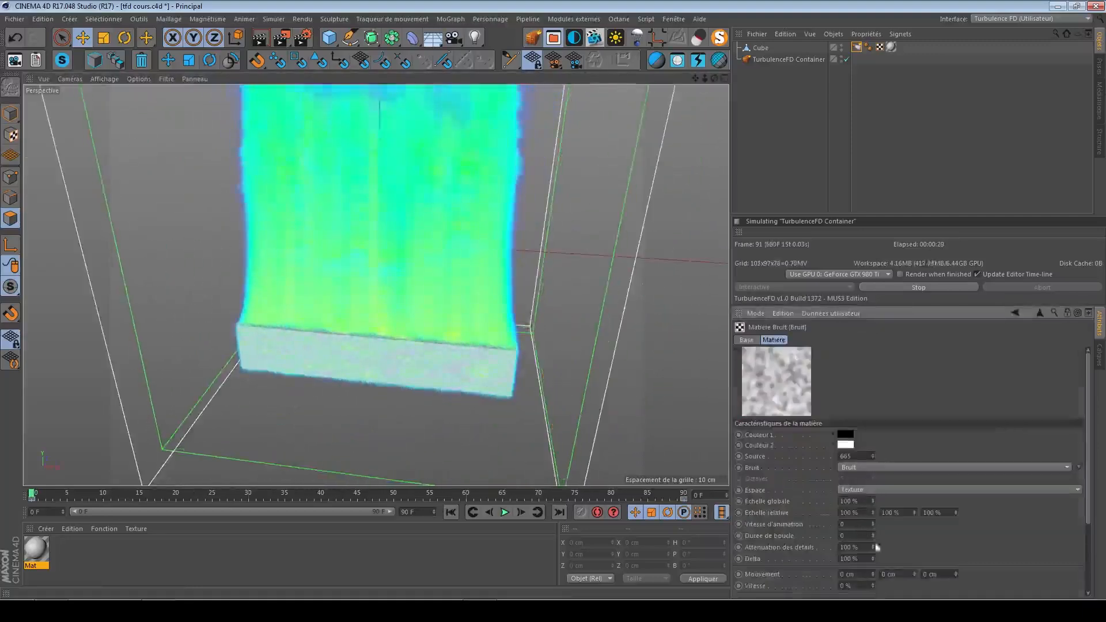
- Raise the noise shader's contrast to 100 % and check the emission pattern on the cube
scroll(876, 547, down, 3)
drag(1038, 581, 1086, 583)
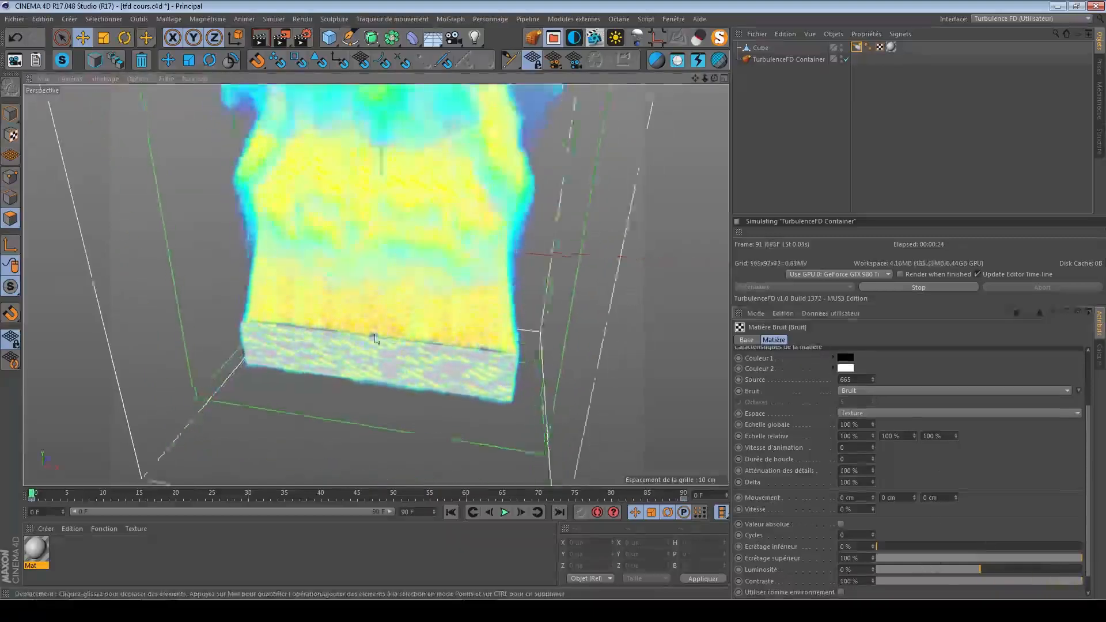
alt+drag(375, 338, 359, 339)
- Set the noise shader's global scale to 1006 % and inspect where the cube emits fire
drag(873, 425, 872, 369)
alt+drag(397, 322, 392, 288)
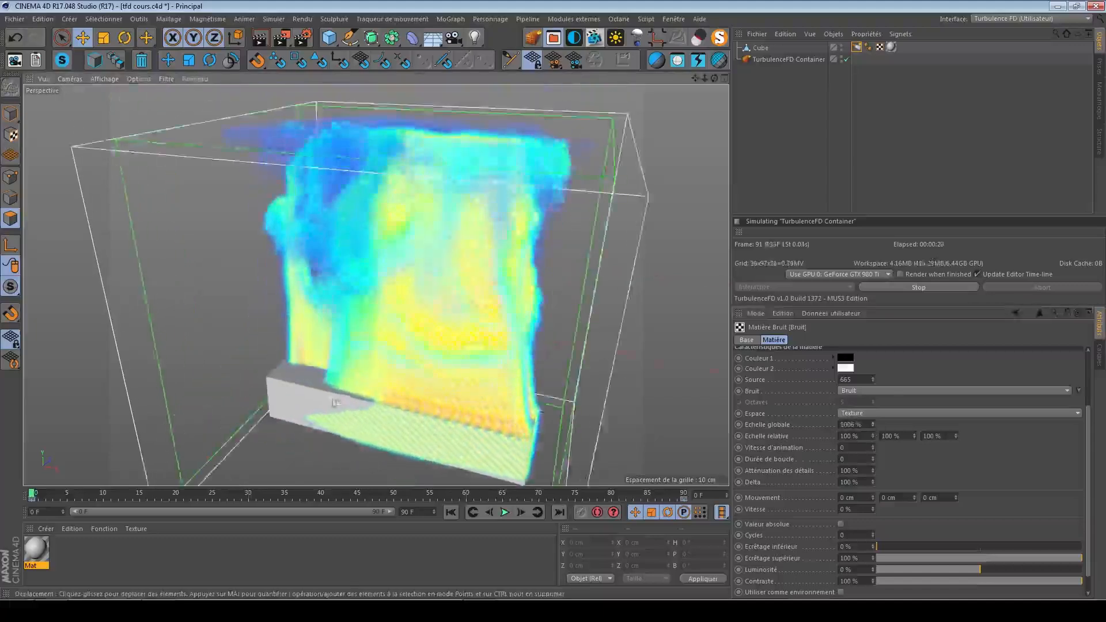
alt+right_drag(392, 288, 432, 294)
drag(980, 449, 1003, 557)
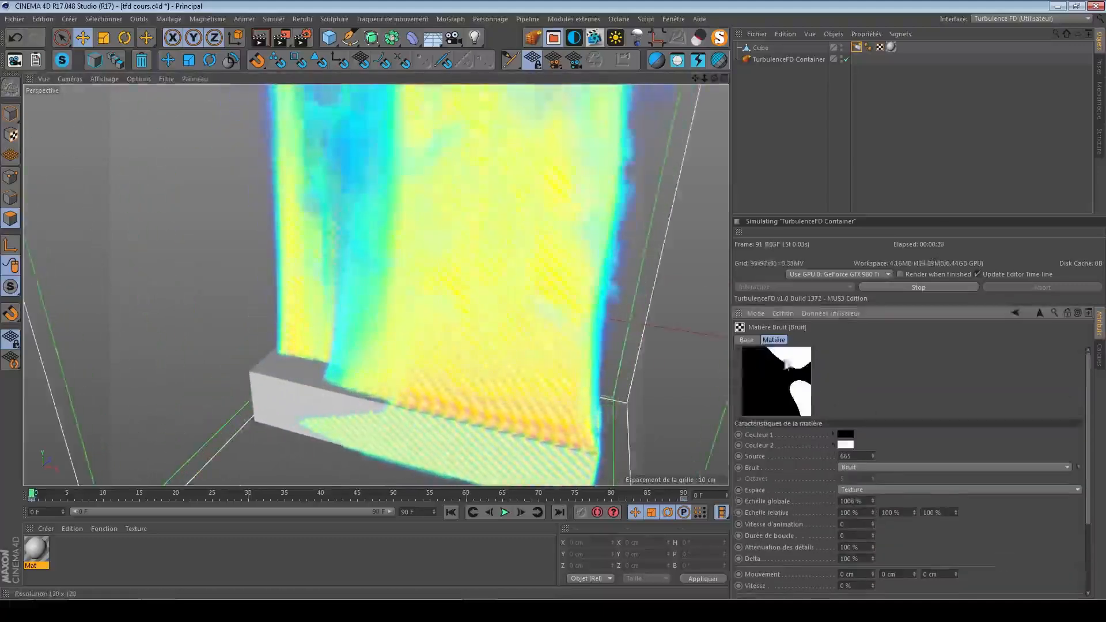
scroll(327, 404, up, 6)
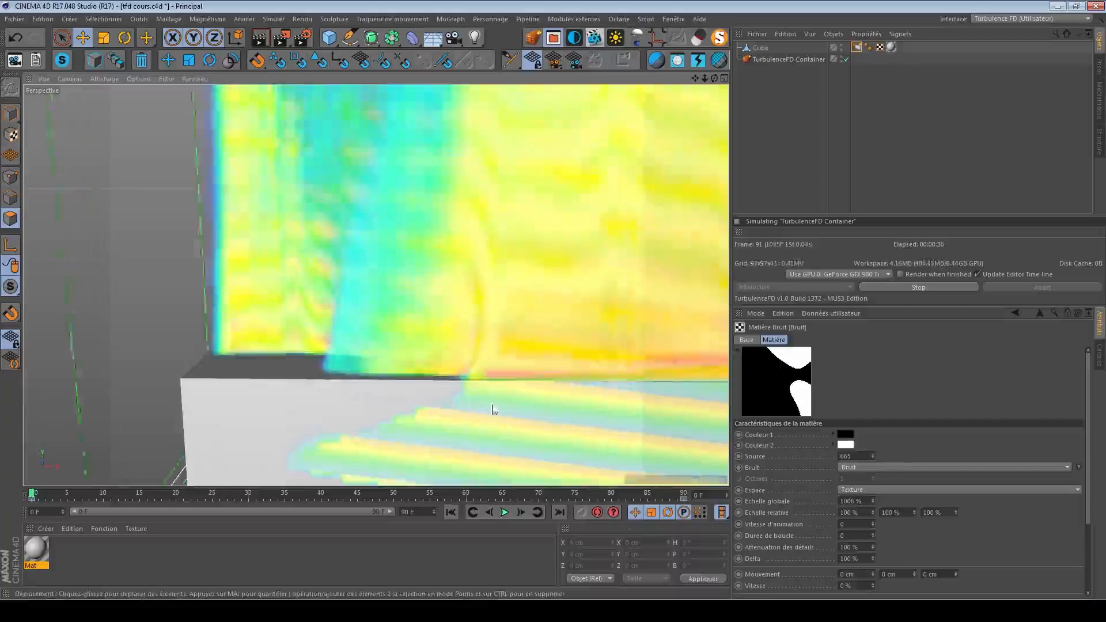
scroll(493, 407, down, 6)
scroll(455, 357, up, 6)
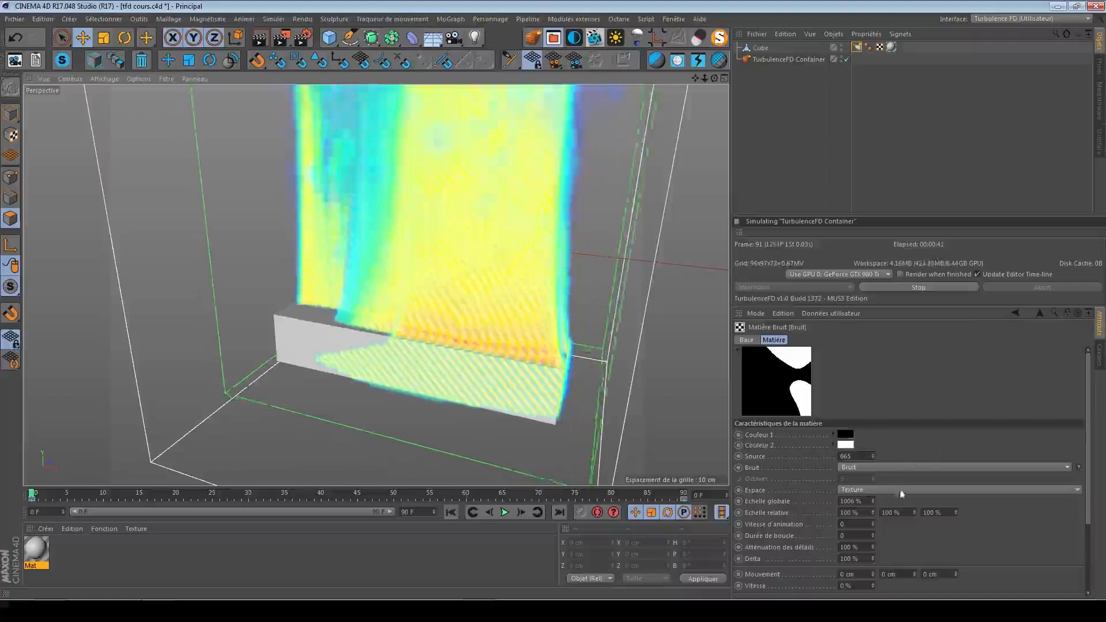
- Return the noise shader's global scale to 100 % and set its contrast to -1 %
drag(853, 501, 791, 504)
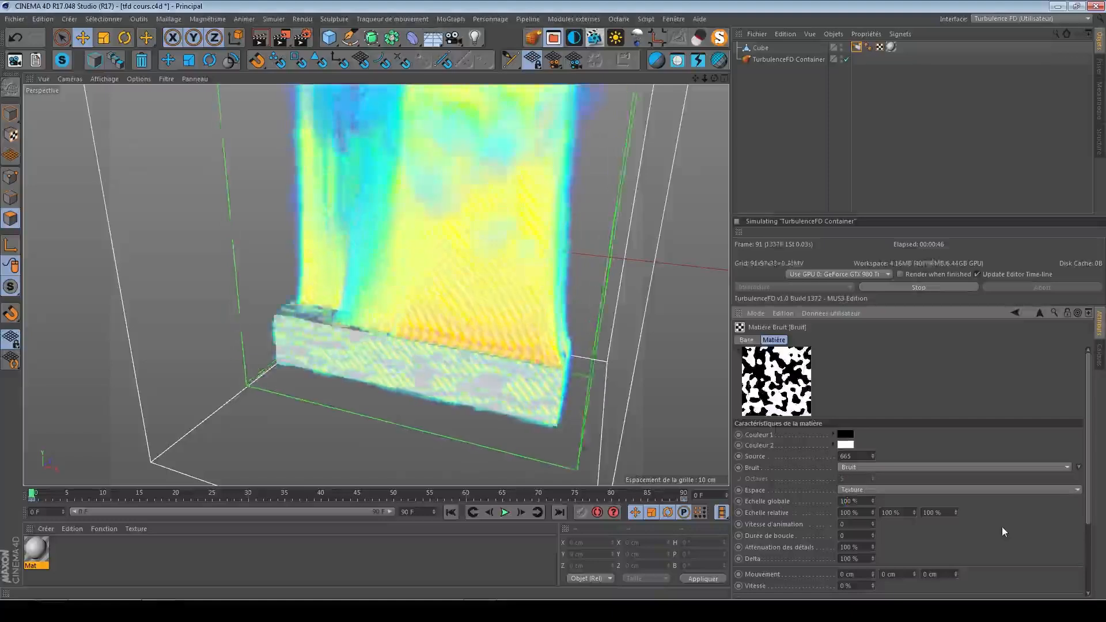
alt+drag(519, 362, 550, 360)
scroll(1005, 545, down, 3)
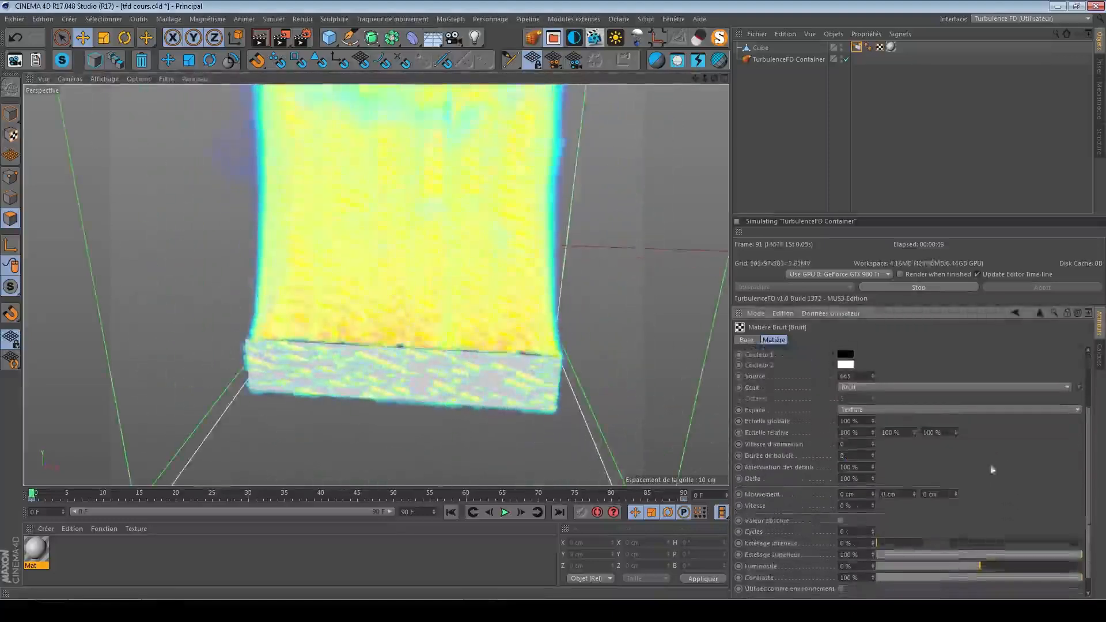
click(978, 578)
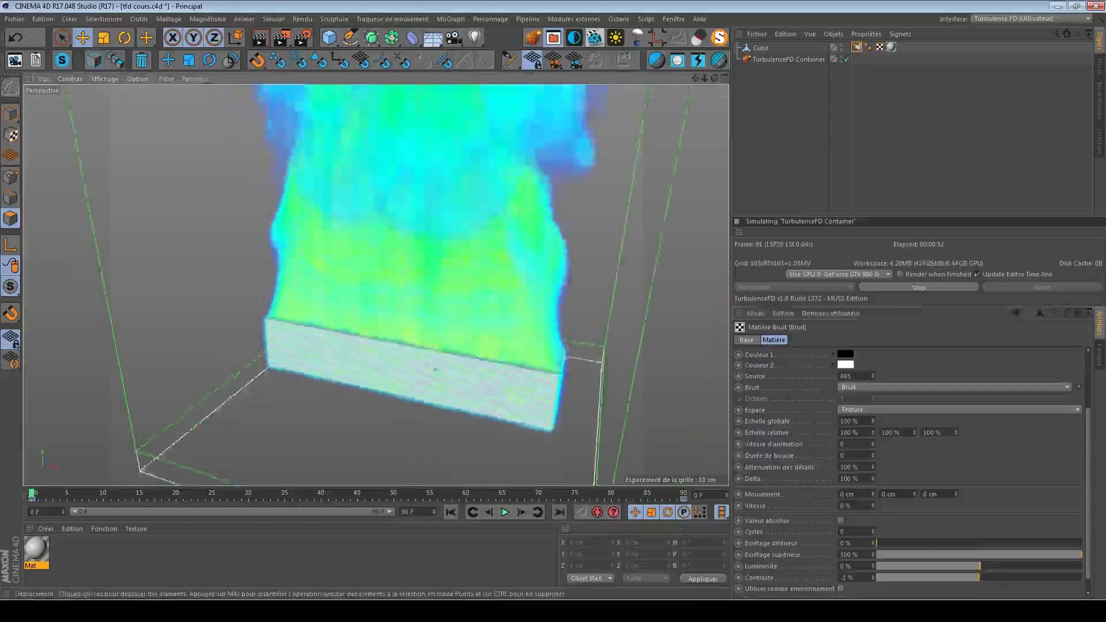
alt+middle_drag(436, 370, 439, 407)
mouse_move(982, 438)
mouse_down()
mouse_move(983, 471)
mouse_move(976, 437)
mouse_up()
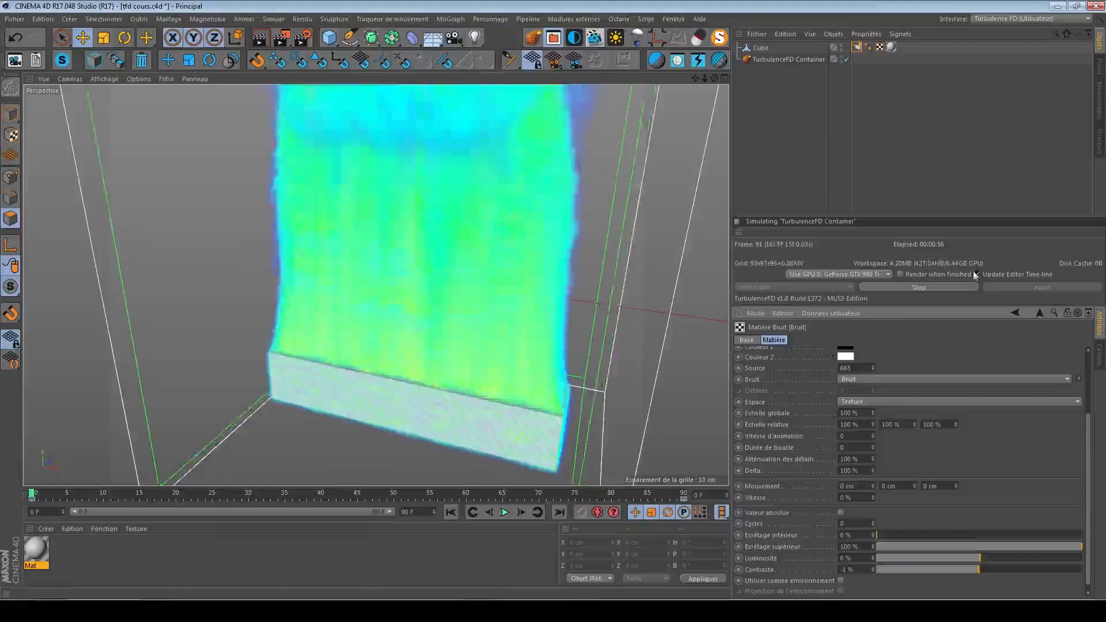
- Take the cube out of the simulation by hiding it and deactivating its fluid emitter, and rerun the simulation
alt+click(841, 49)
alt+click(841, 50)
click(857, 47)
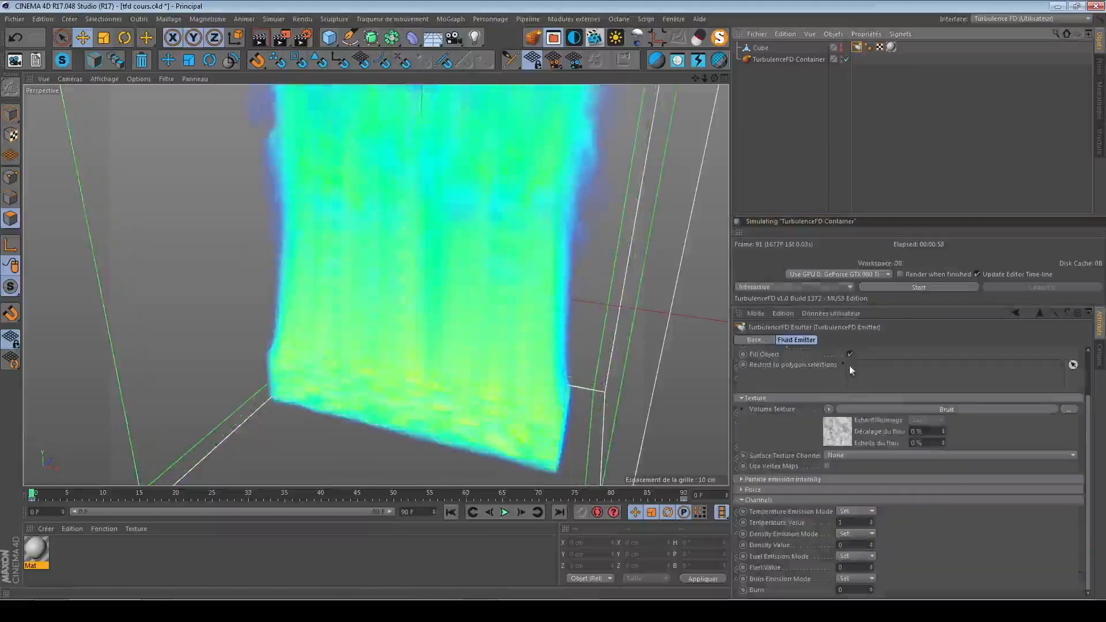
scroll(821, 383, up, 3)
click(790, 356)
click(854, 190)
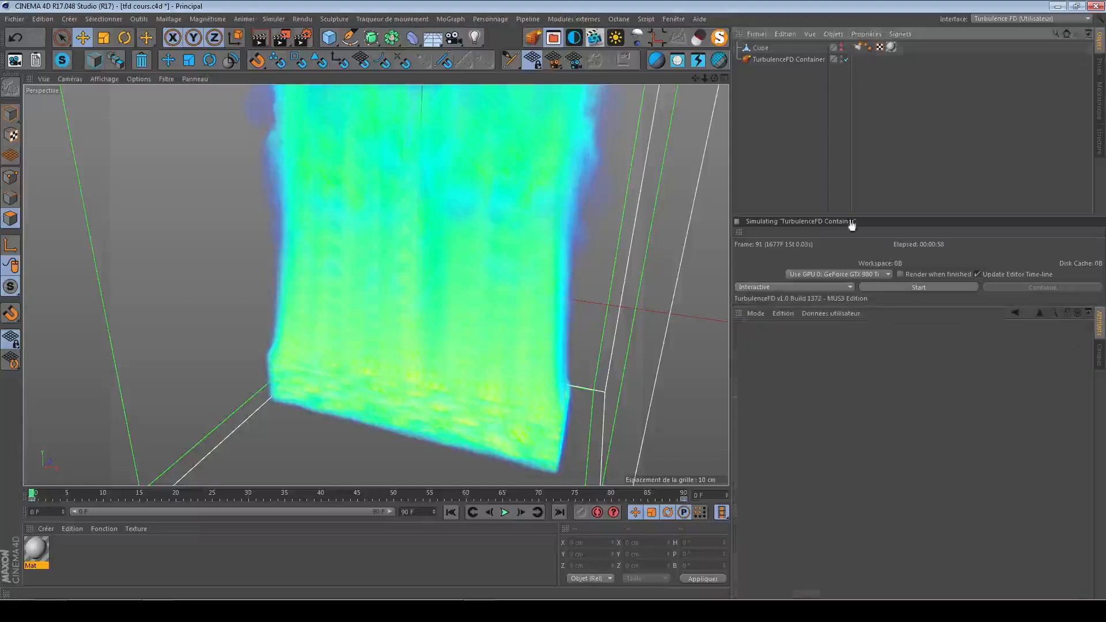
click(905, 286)
- Add a sphere primitive and scale it down to fit well inside the fluid container
drag(330, 39, 622, 75)
key(t)
drag(458, 272, 227, 432)
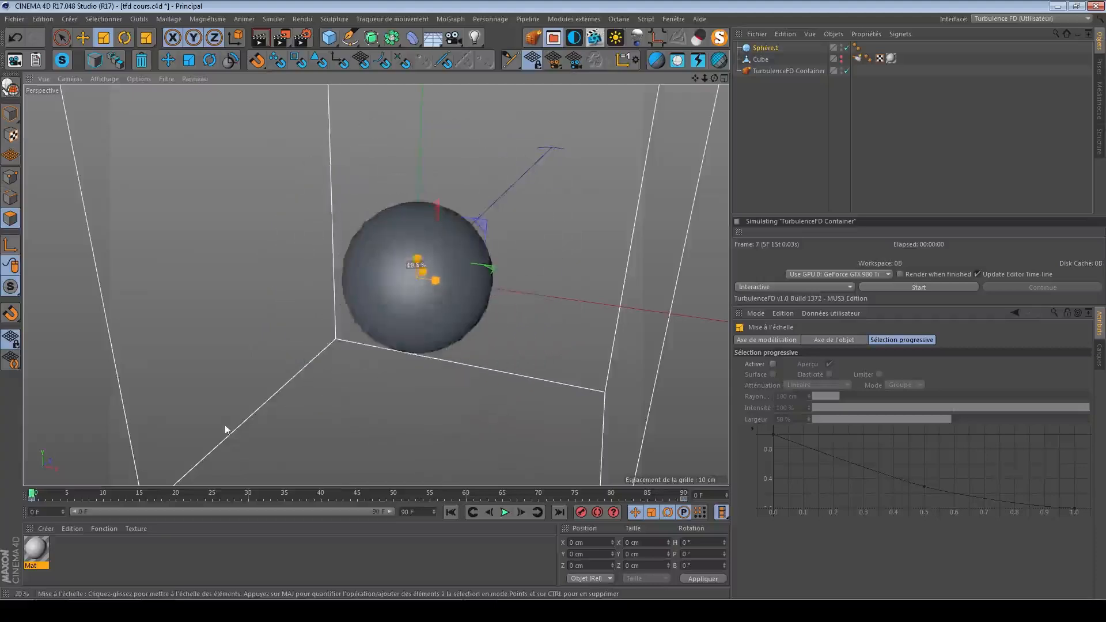
- Copy the cube's fluid emitter tag onto the new sphere, activate the emitter, and start the simulation
ctrl+drag(857, 59, 857, 47)
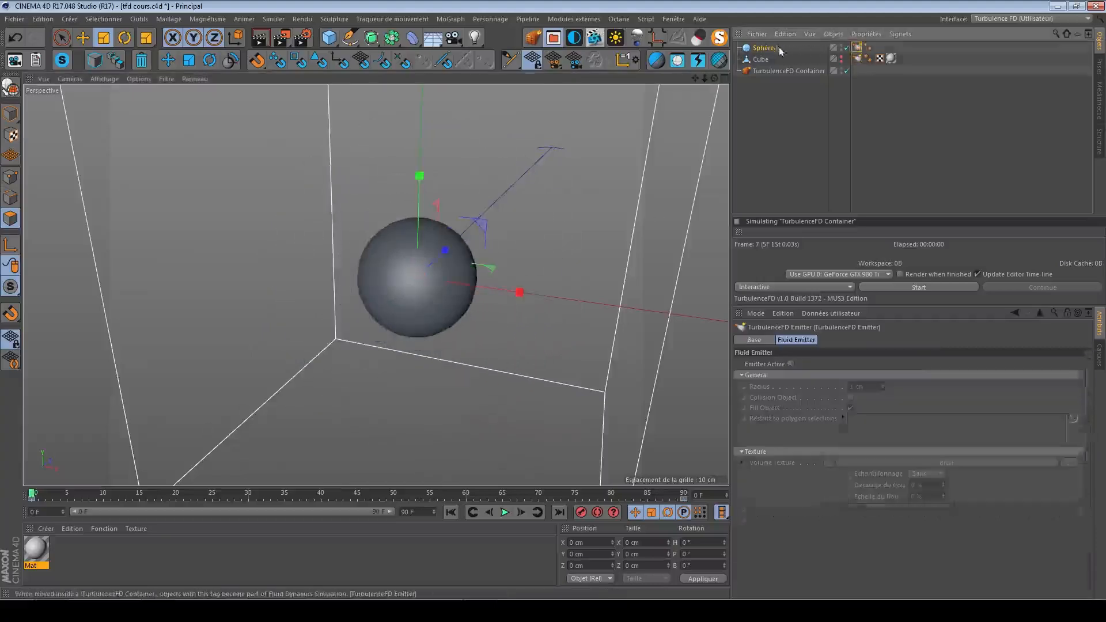
click(791, 364)
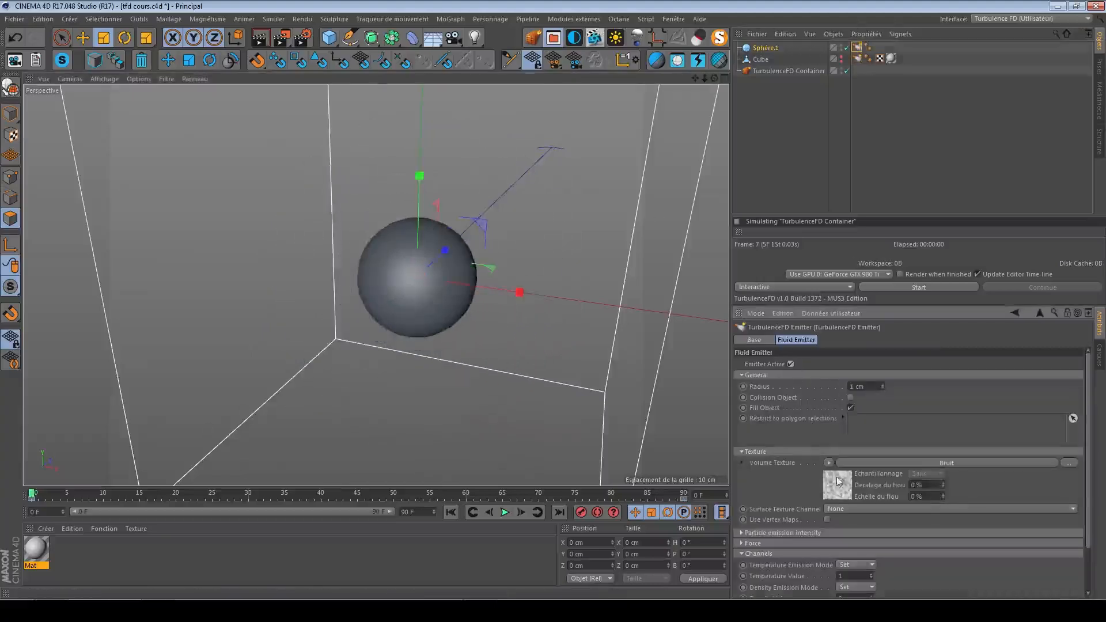
click(919, 287)
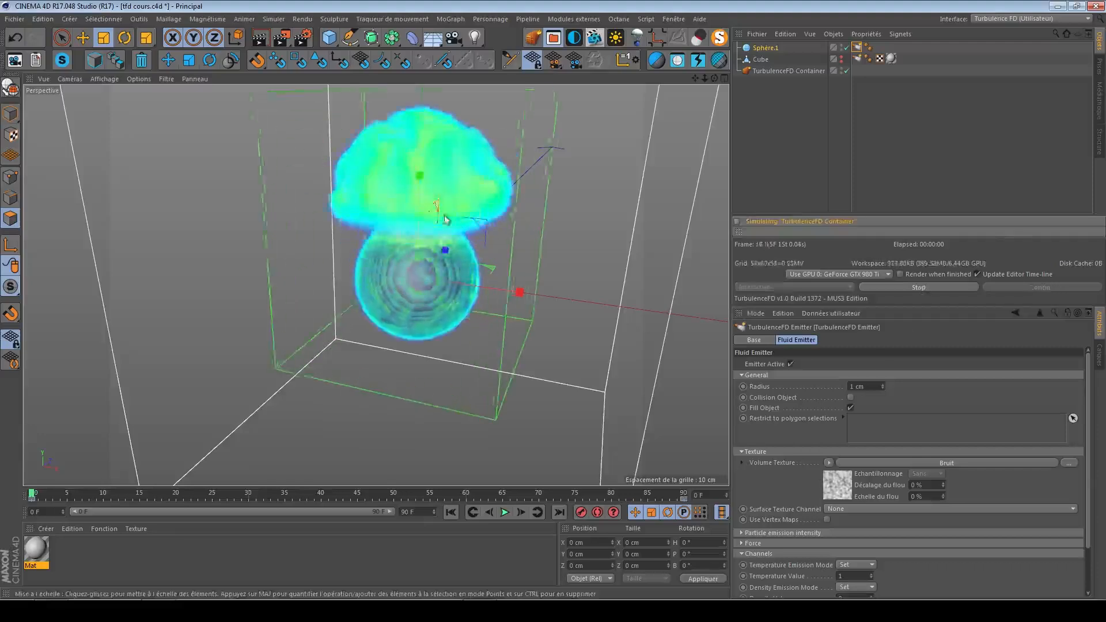
- Move the sphere slightly down in the container and set its emitter radius to 2.62 cm
key(e)
click(858, 48)
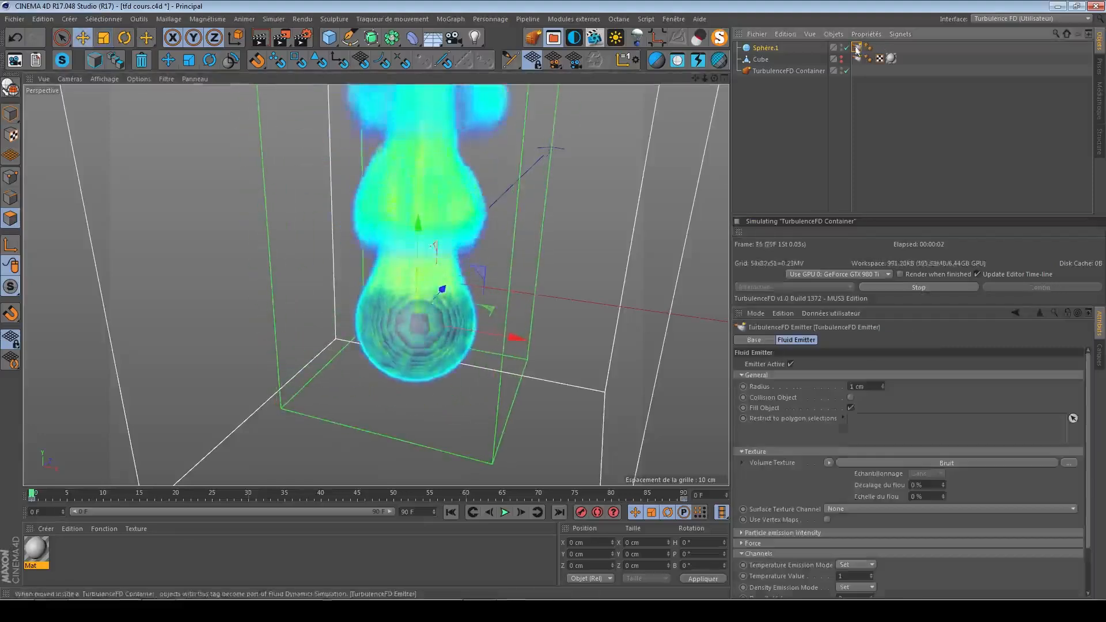
drag(882, 386, 882, 369)
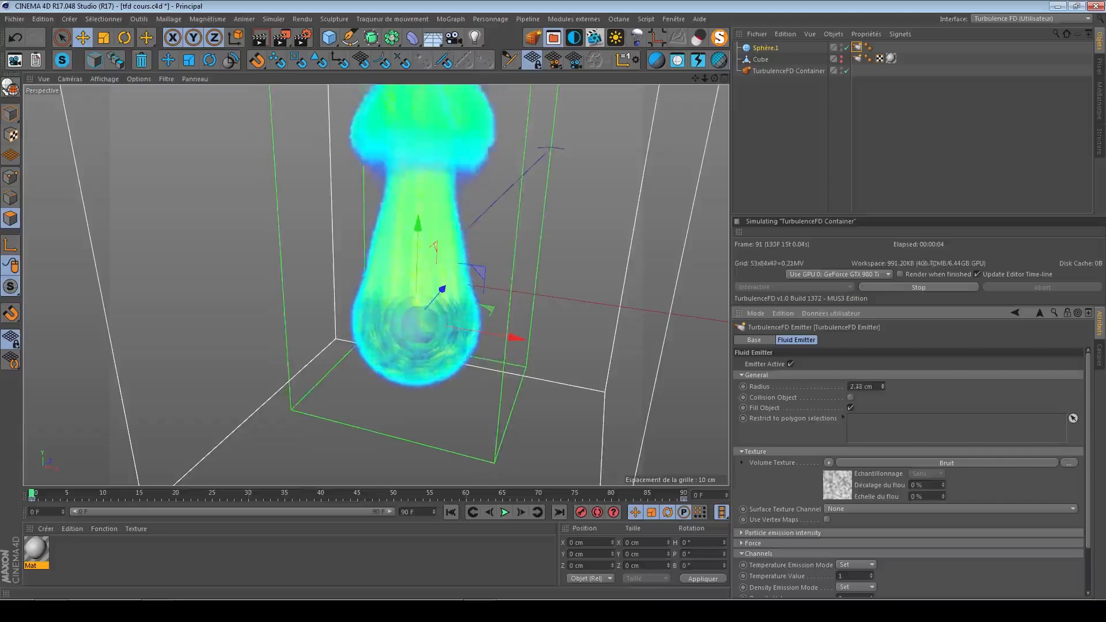
- Change the sphere emitter's volume noise type to Electrique and set its contrast to 63 %
click(864, 463)
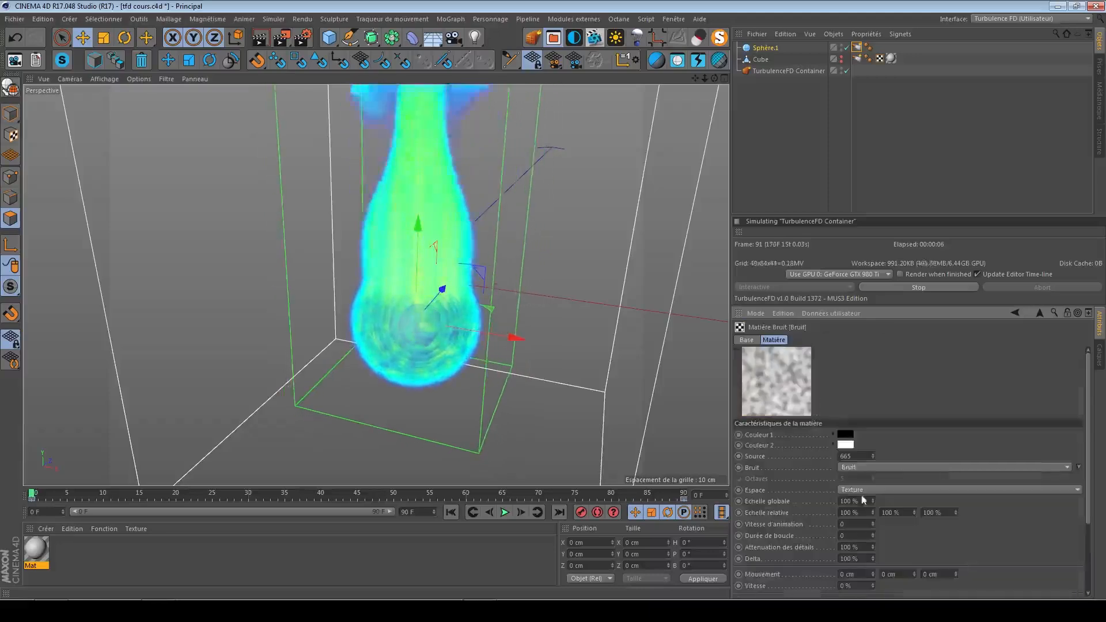
click(849, 467)
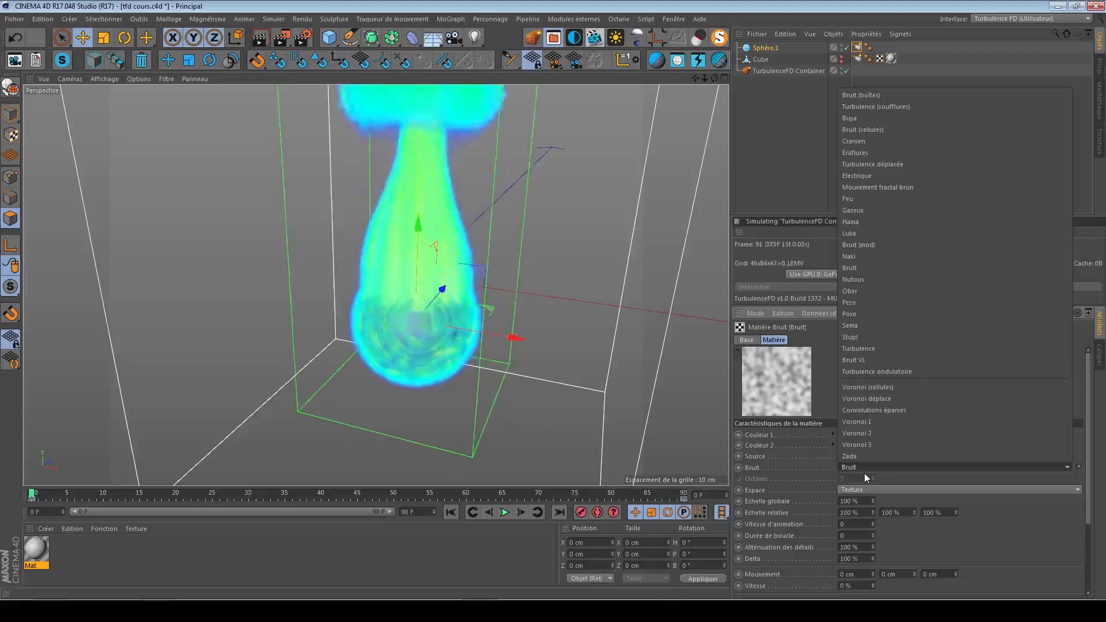
click(897, 176)
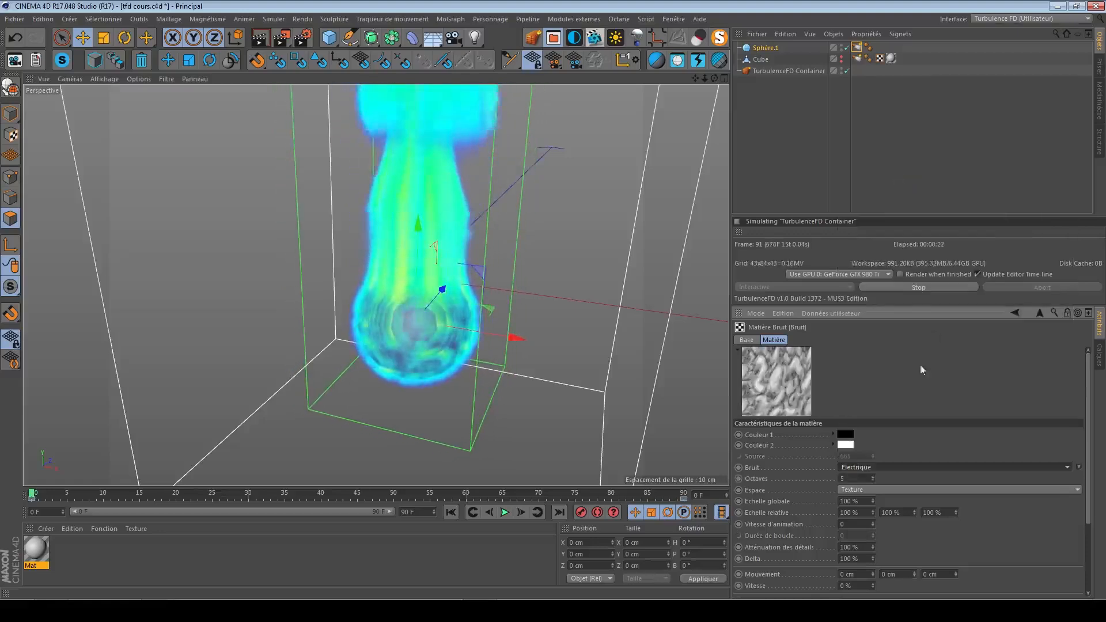
scroll(961, 554, down, 4)
drag(987, 560, 1038, 561)
scroll(1032, 474, up, 4)
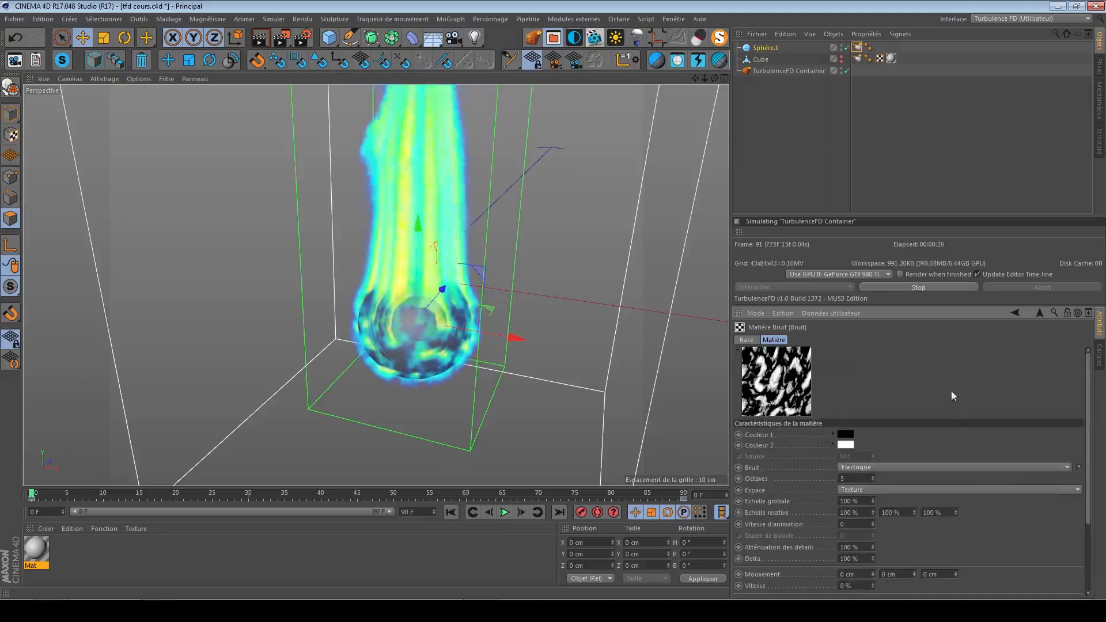
- Set the sphere emitter's radius to 5.76 cm and inspect the fire around the sphere up close
click(1014, 313)
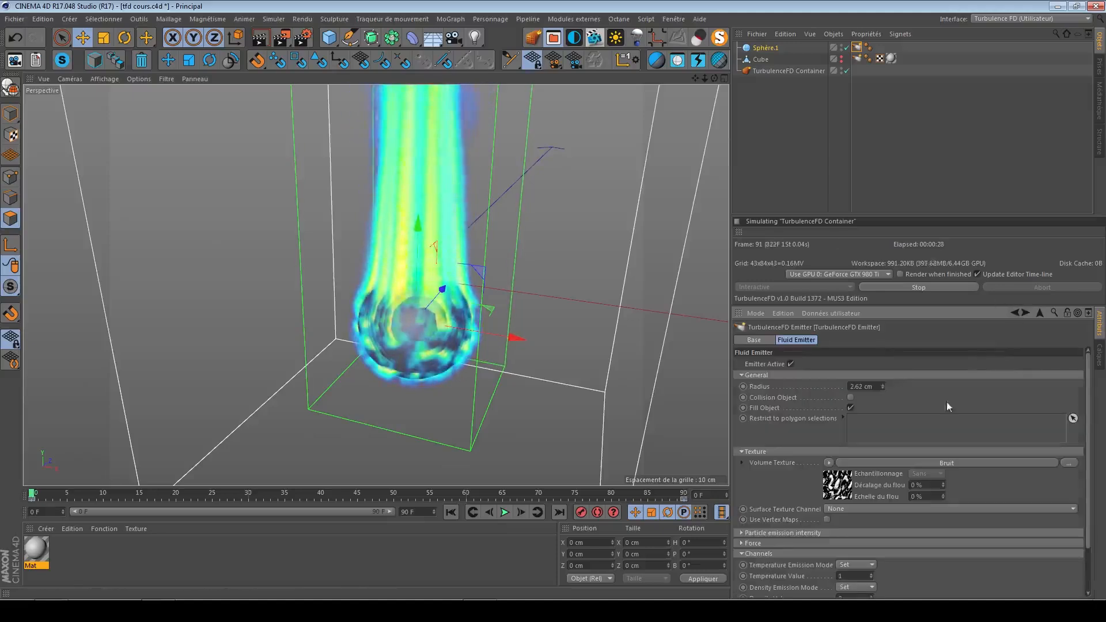
drag(883, 387, 893, 372)
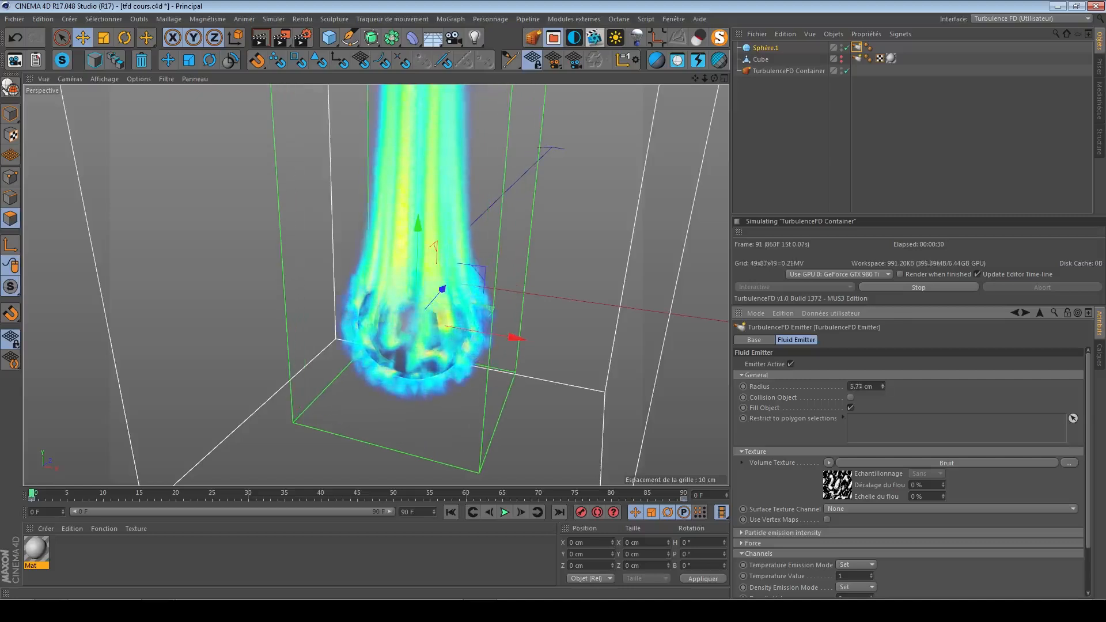
scroll(380, 364, up, 4)
alt+drag(440, 351, 446, 298)
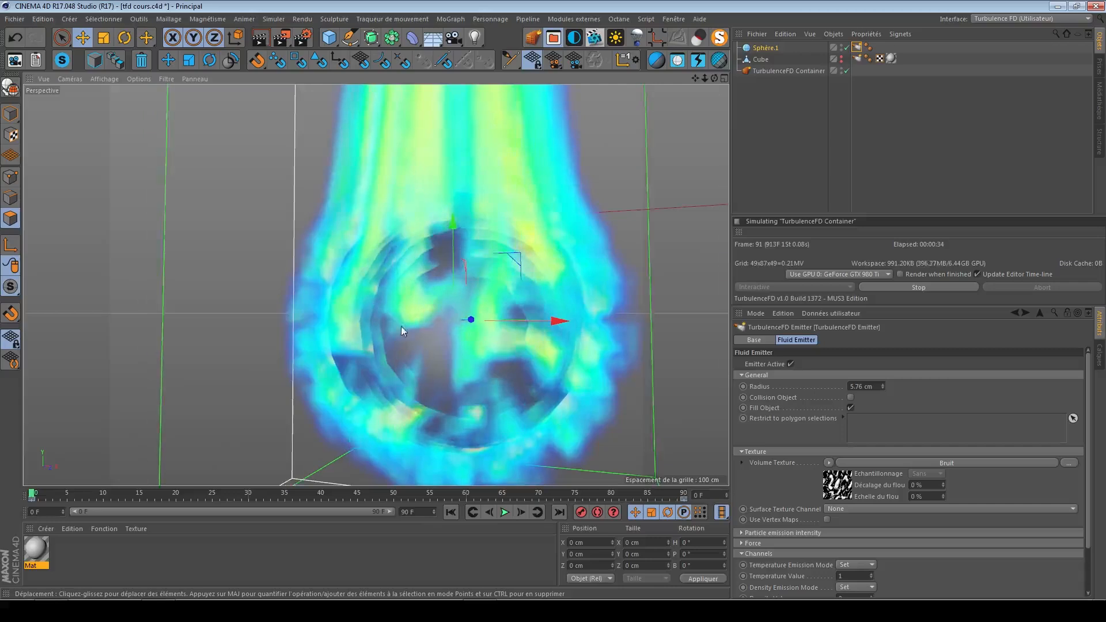
alt+drag(407, 340, 417, 297)
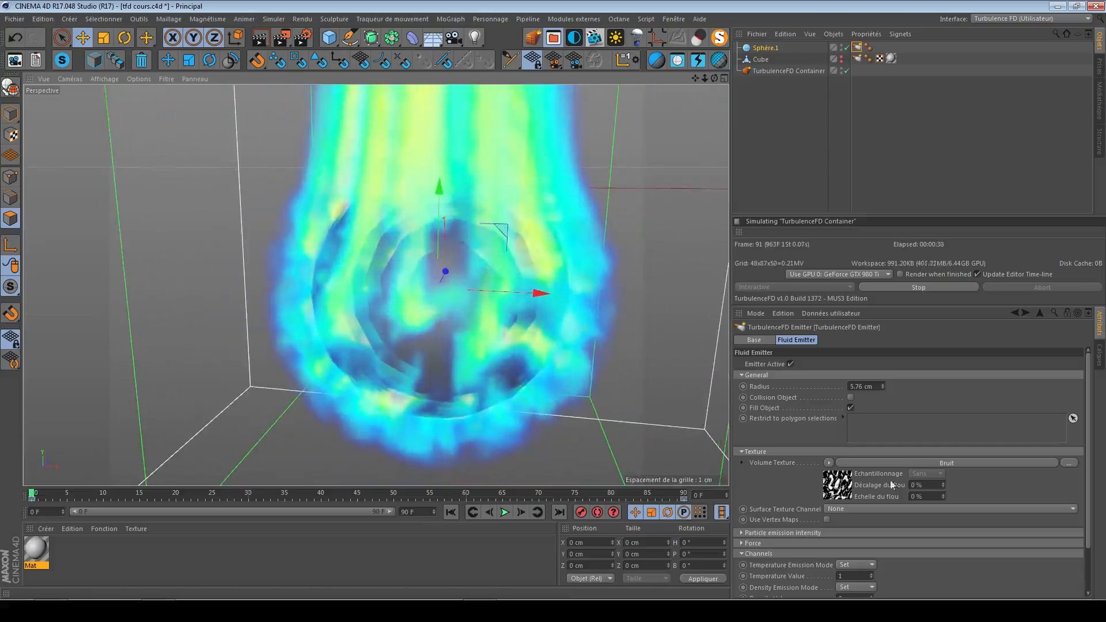
- Animate the sphere emitter's volume noise with animation speed 1, X and Y movement of 1 cm, and speed 1 %
click(832, 483)
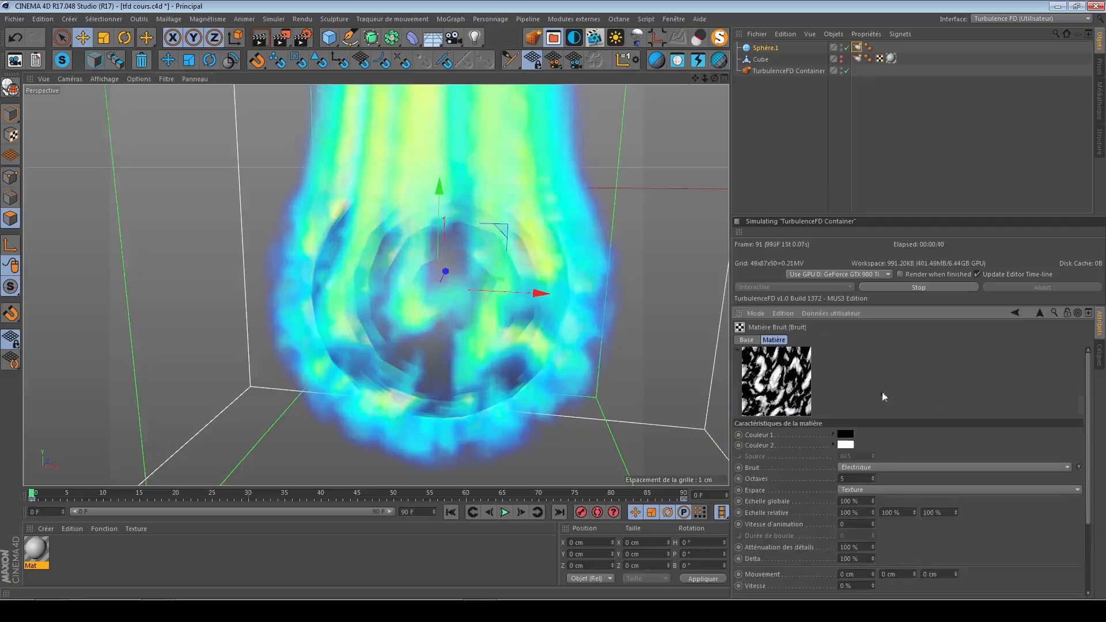
scroll(884, 397, down, 3)
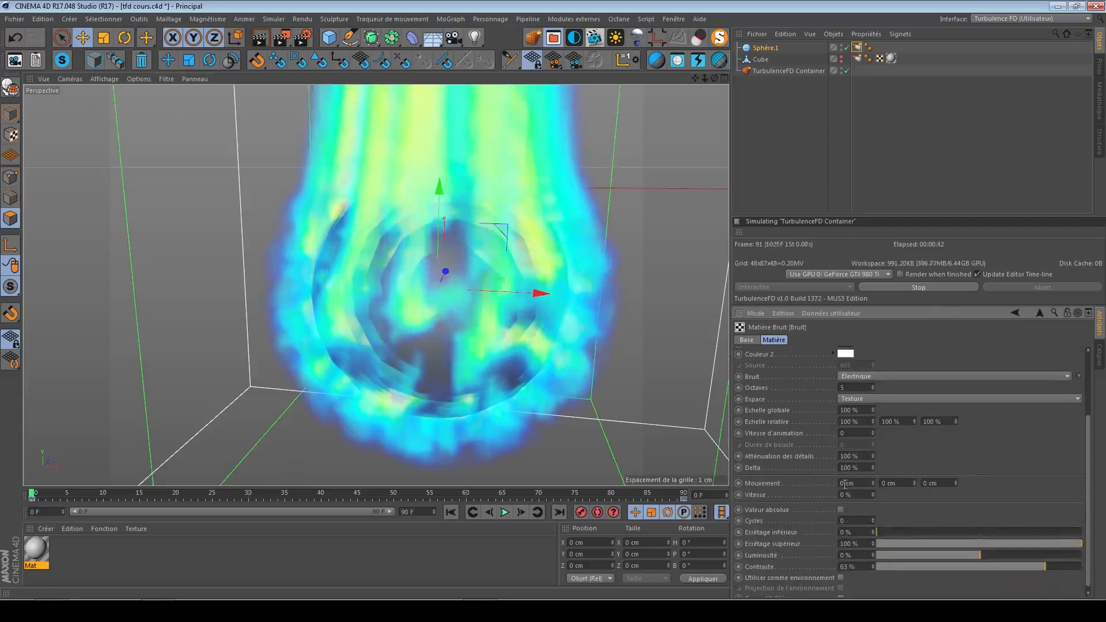
text(1)
drag(845, 495, 822, 493)
text(1)
click(907, 504)
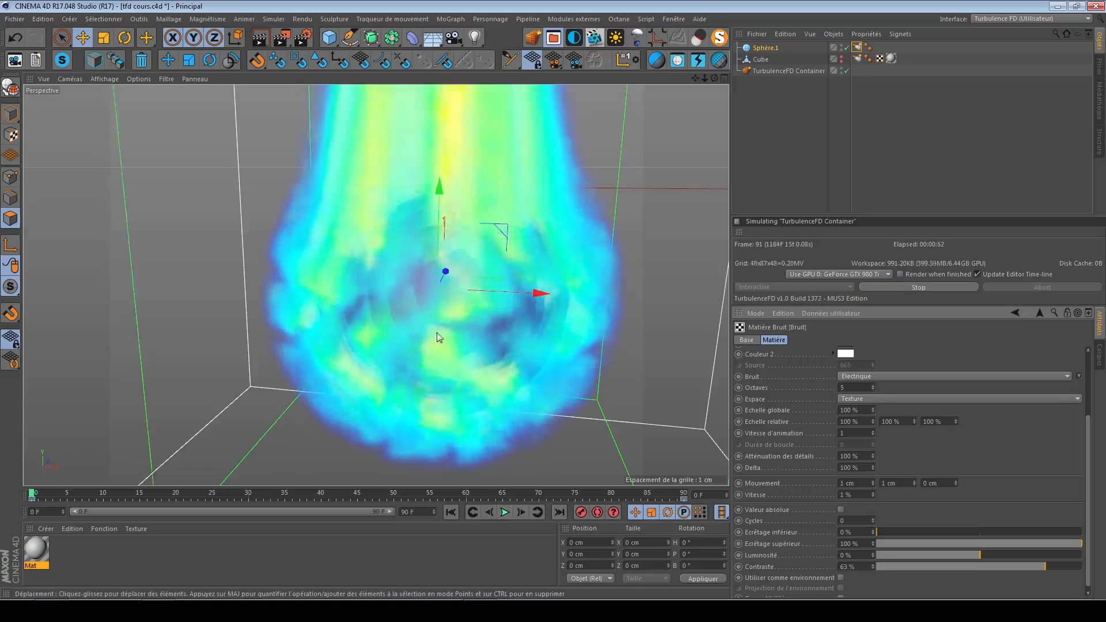
- Examine from several angles and distances how the animated noise changes the fire around the sphere, and review the noise settings
alt+drag(461, 333, 357, 451)
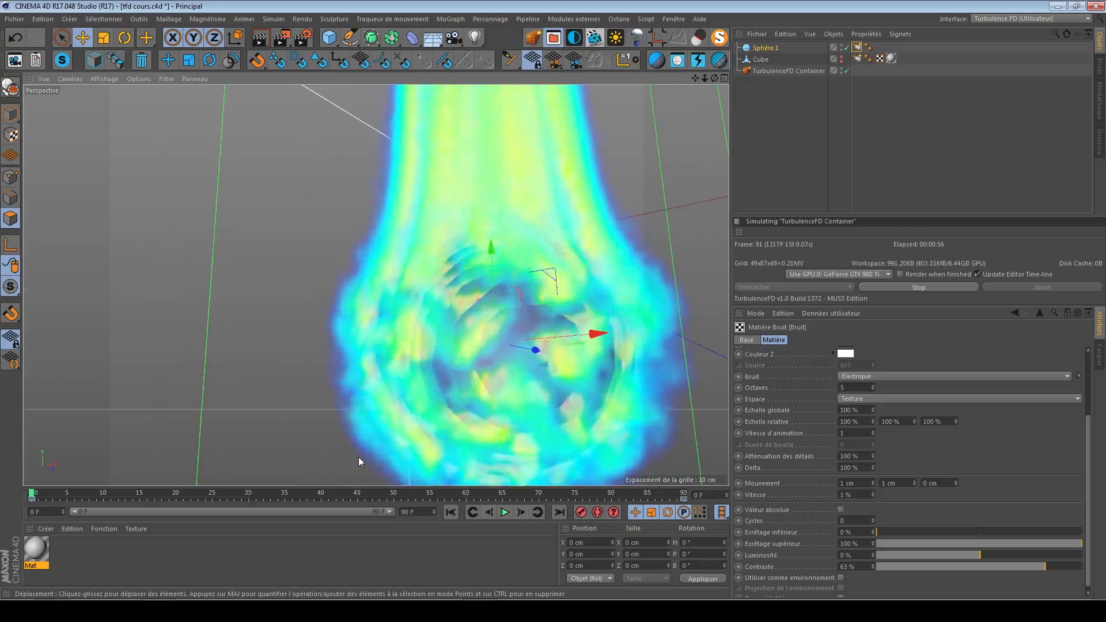
scroll(1001, 452, up, 3)
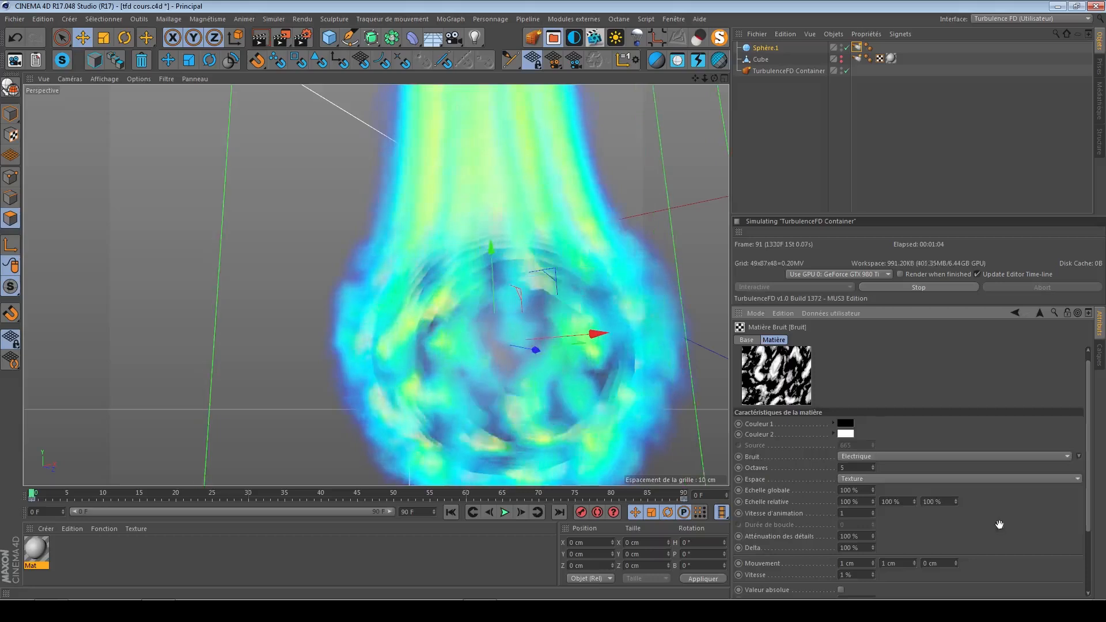
scroll(1000, 525, down, 3)
click(847, 439)
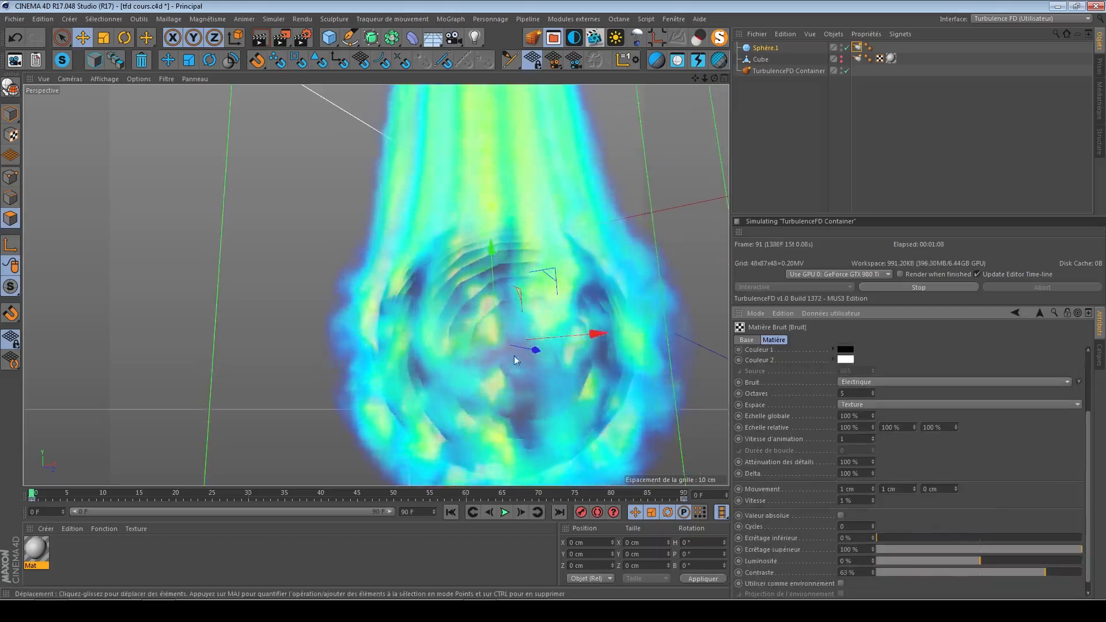
alt+drag(493, 331, 442, 393)
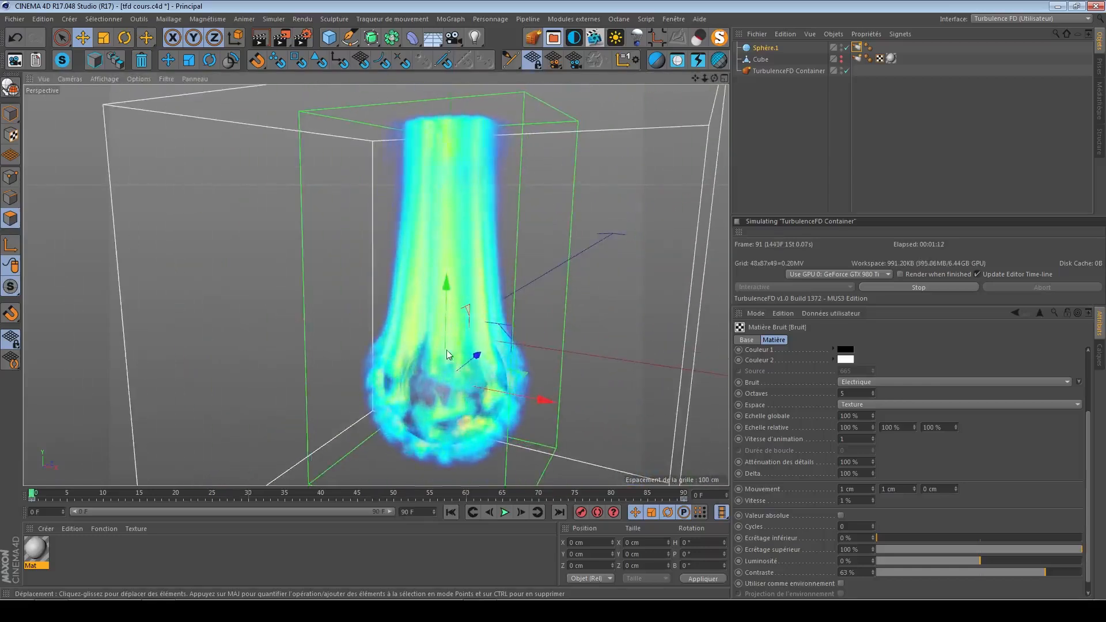
alt+drag(442, 405, 415, 277)
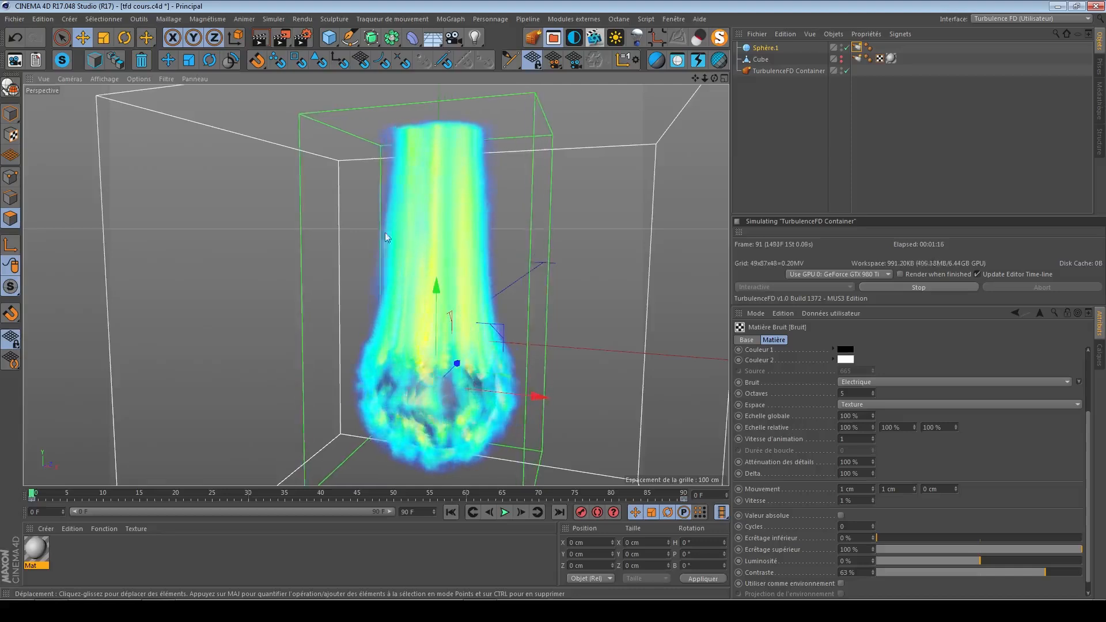
alt+drag(427, 389, 425, 377)
alt+middle_drag(429, 375, 397, 346)
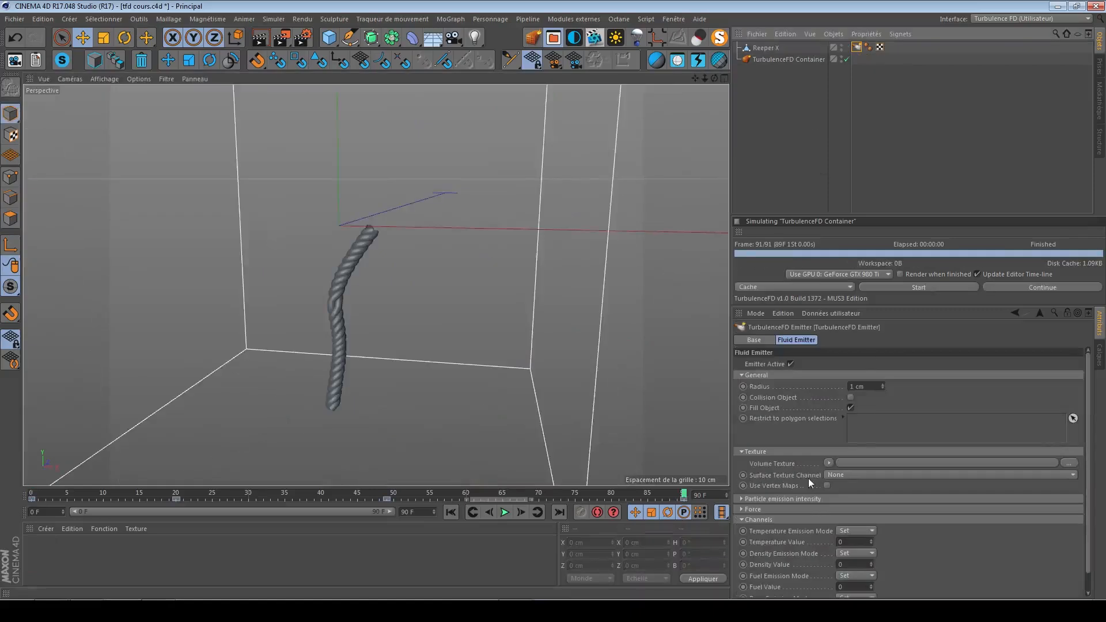
- Create a new material and apply it to the twisted rope
mouse_move(365, 239)
alt+middle_down()
mouse_move(305, 288)
mouse_move(375, 243)
mouse_move(403, 243)
mouse_move(369, 252)
alt+middle_up()
alt+drag(369, 252, 365, 219)
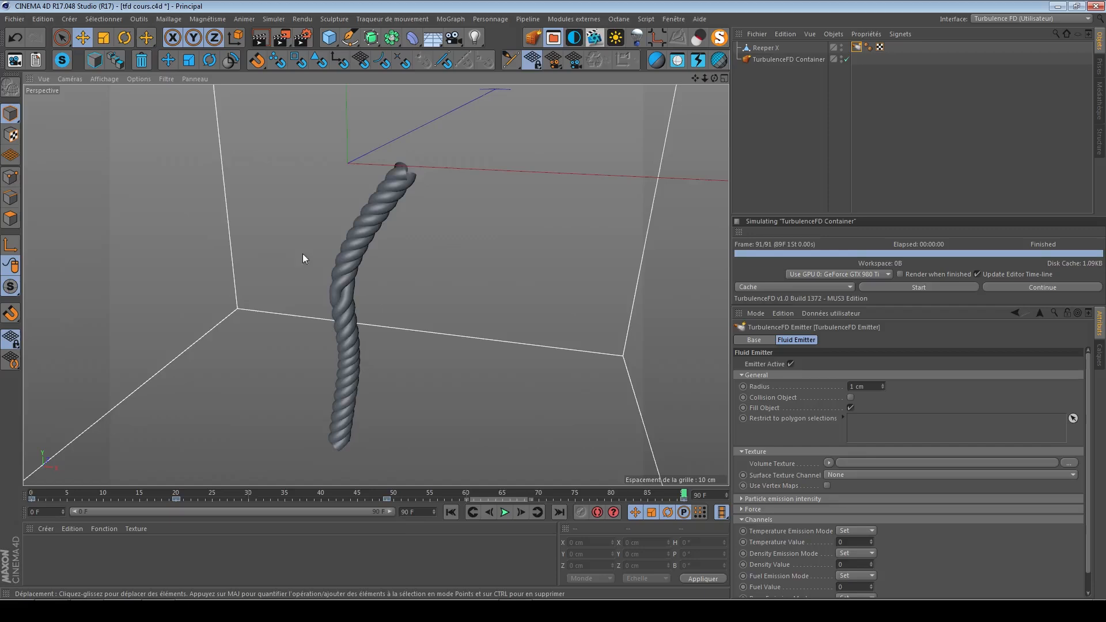
double_click(71, 552)
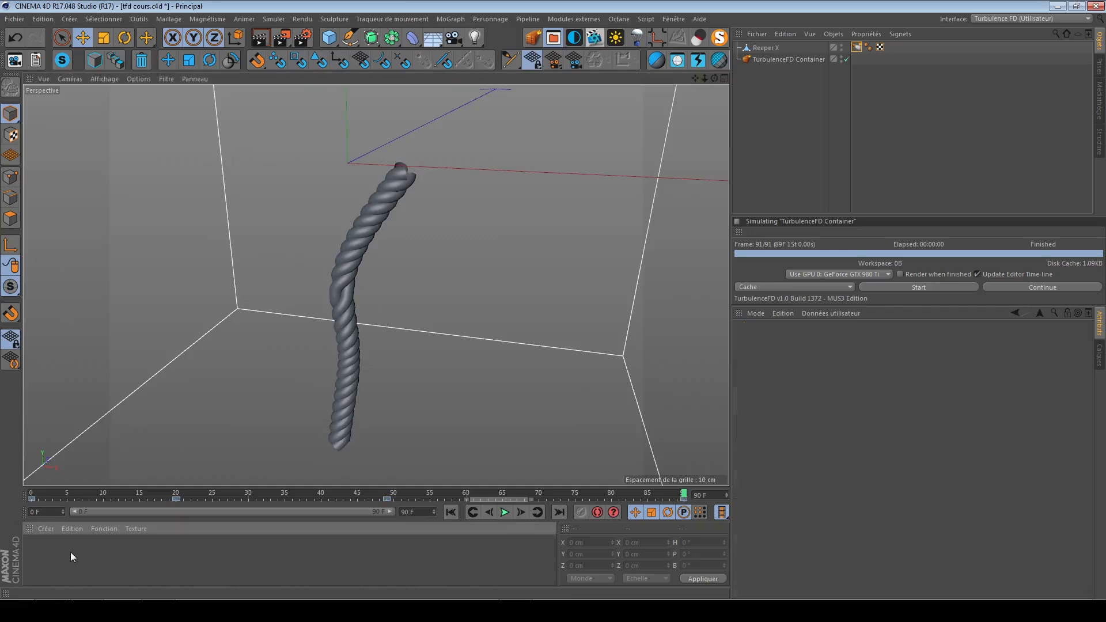
drag(49, 552, 82, 519)
drag(357, 244, 357, 246)
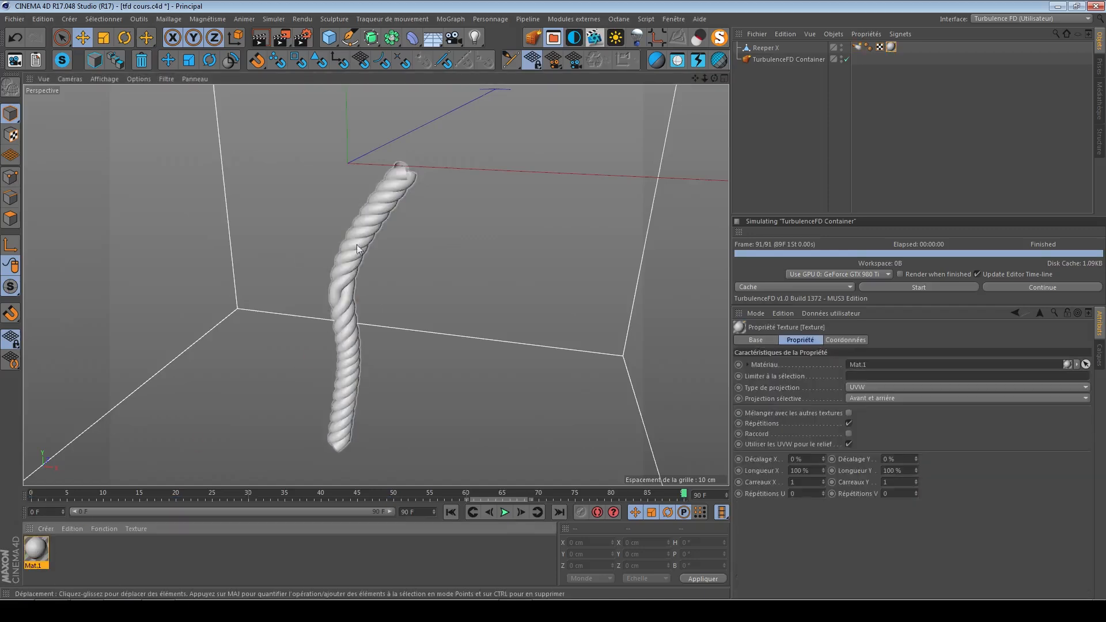
- Enable the Alpha channel of the rope's material and load a Dégradé shader as its texture
double_click(34, 548)
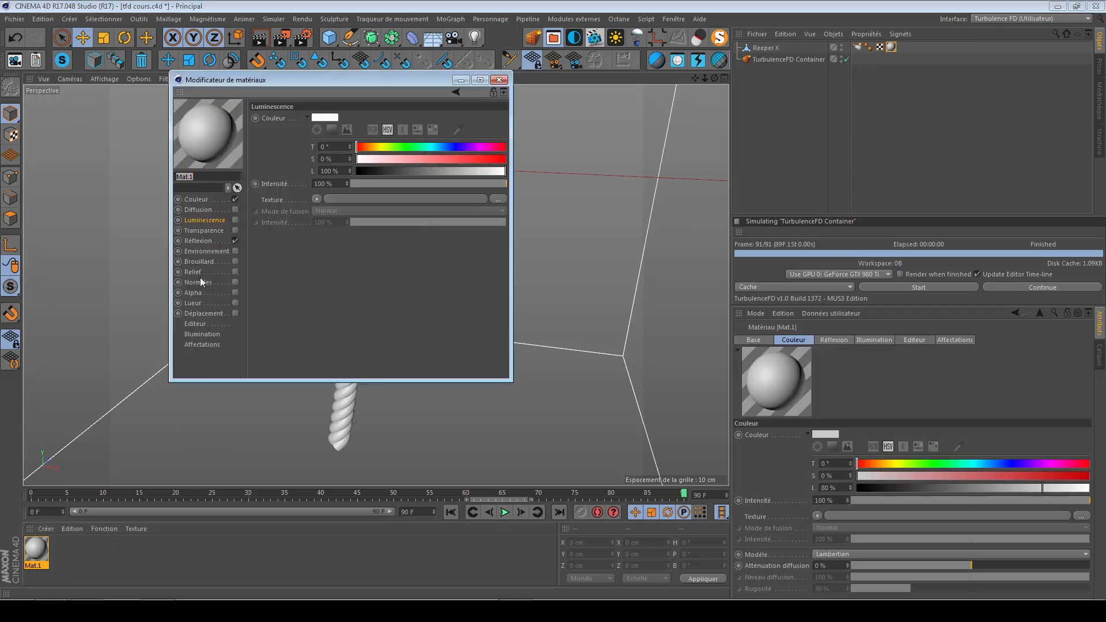
drag(323, 80, 750, 130)
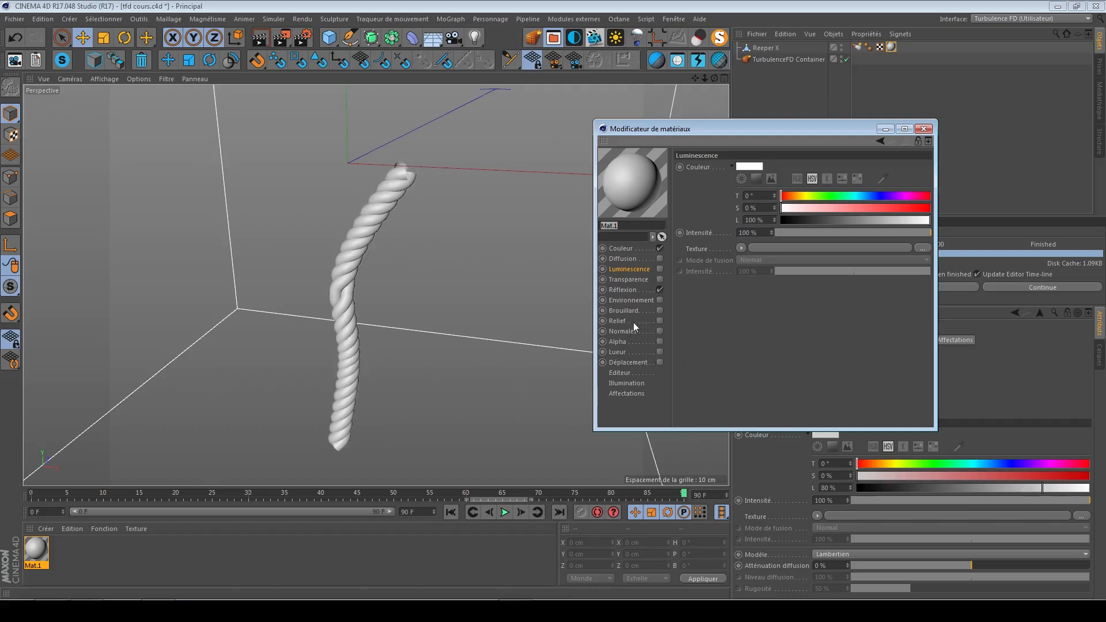
click(659, 342)
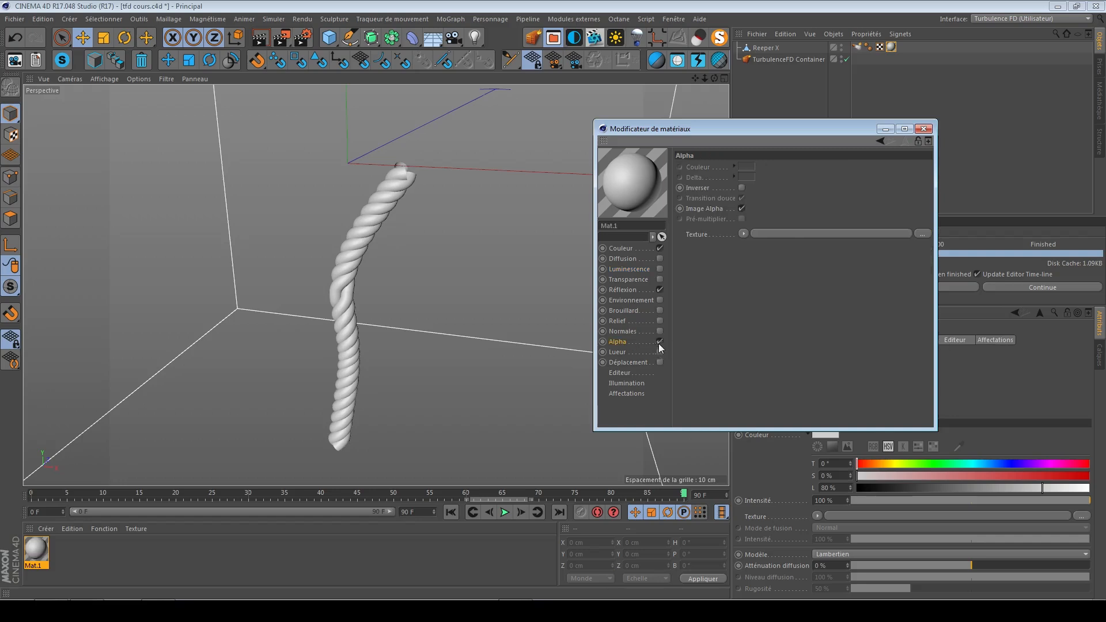
click(743, 234)
click(779, 369)
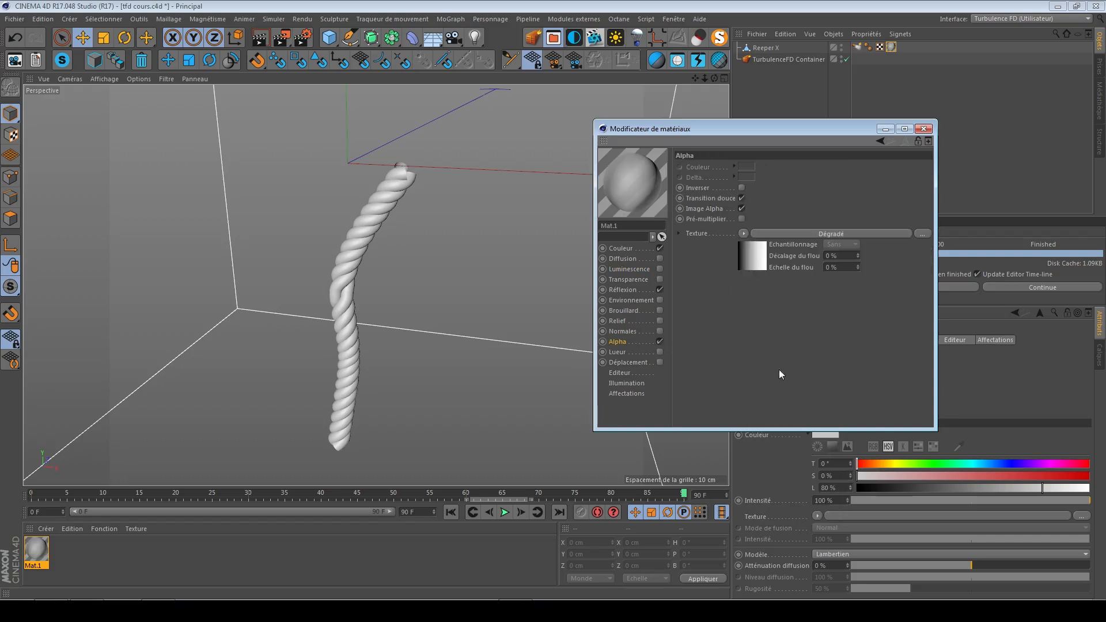
- Set the alpha gradient's type to 2D - V and invert its knots
click(753, 258)
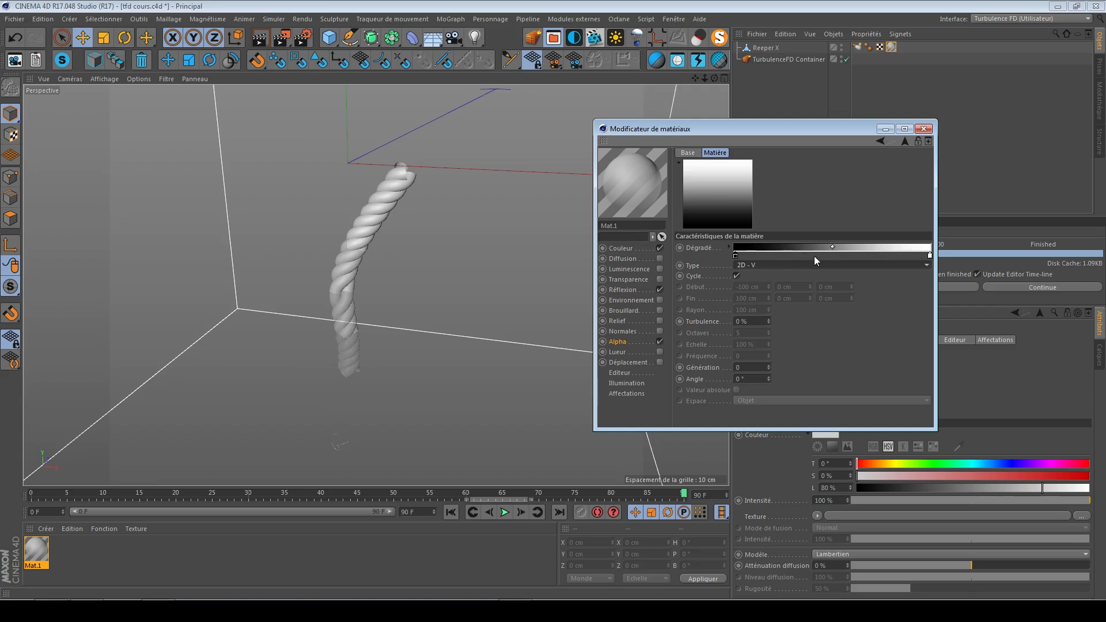
right_click(762, 256)
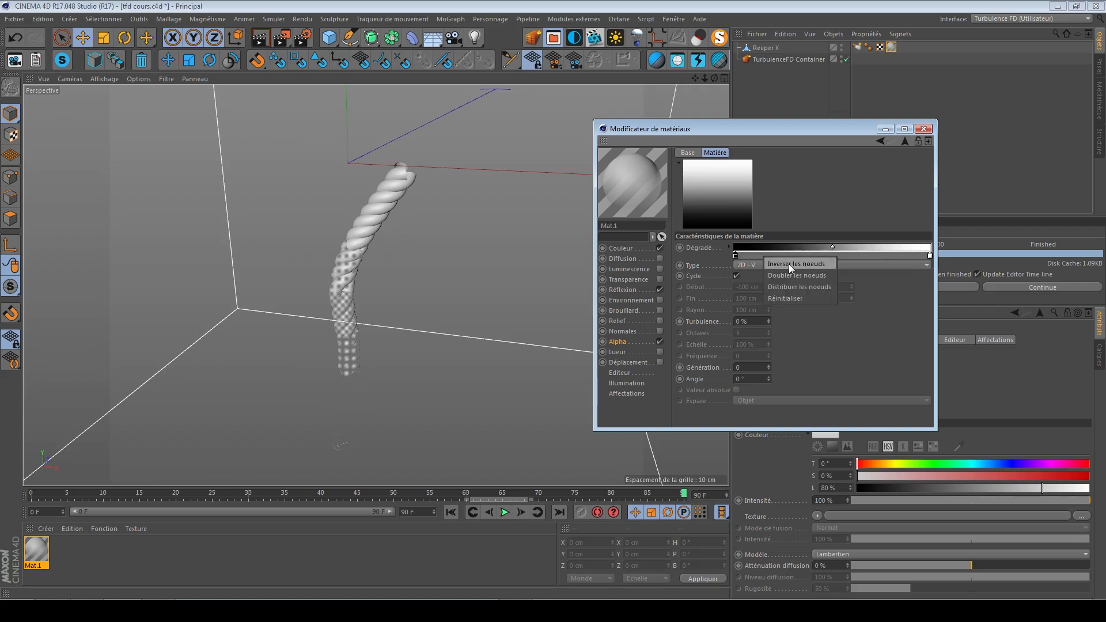
click(789, 264)
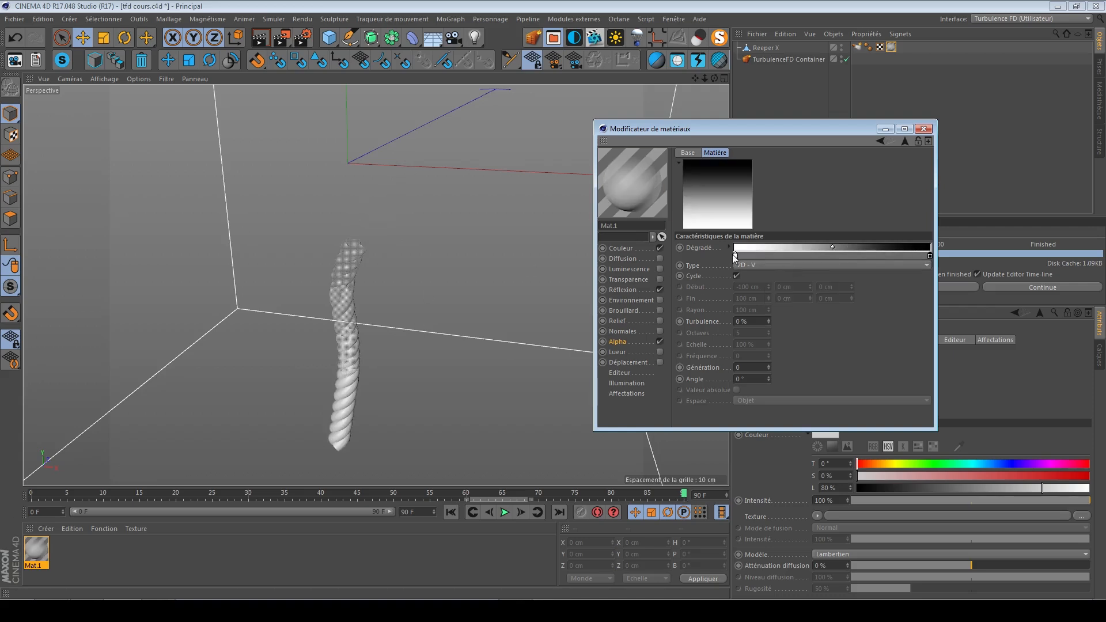
- Slide the gradient's white knot close to the black end so that nearly the whole rope is opaque
drag(735, 255, 830, 255)
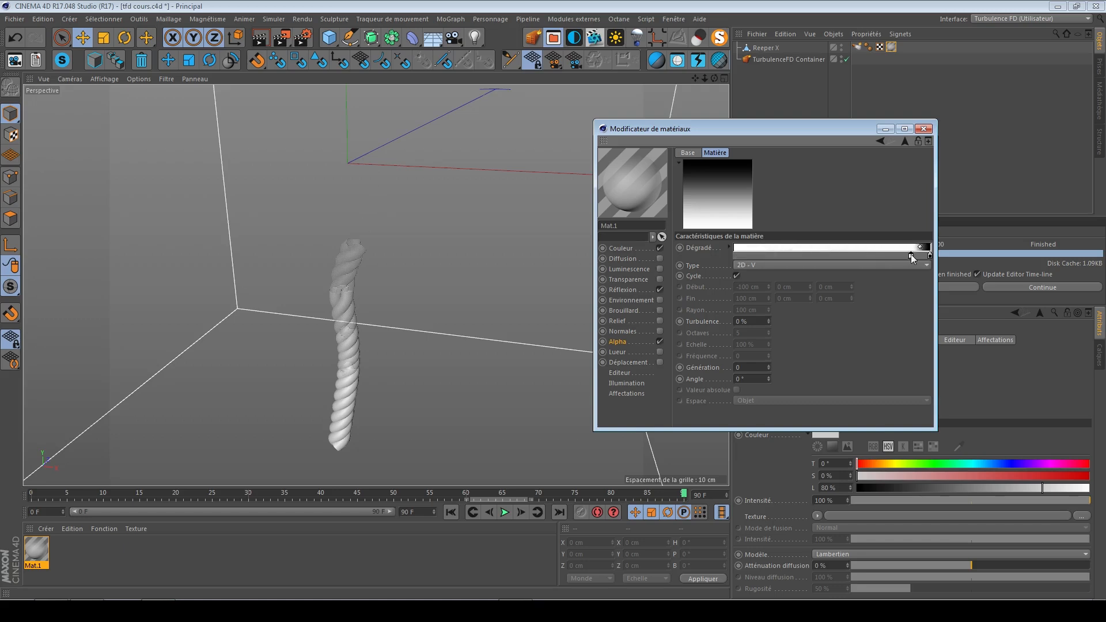
drag(912, 257, 919, 255)
scroll(497, 192, up, 5)
alt+right_drag(496, 193, 431, 194)
alt+drag(431, 194, 413, 171)
alt+right_drag(413, 171, 420, 177)
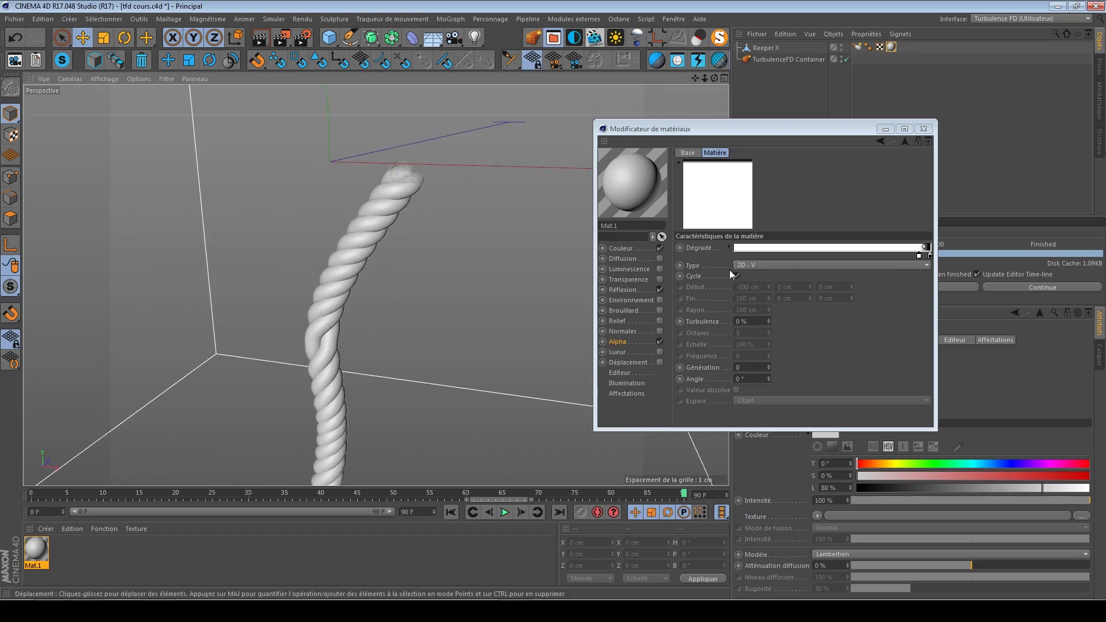
- Bring the white knot right beside the black one and keyframe the gradient at frame 0
drag(919, 256, 924, 256)
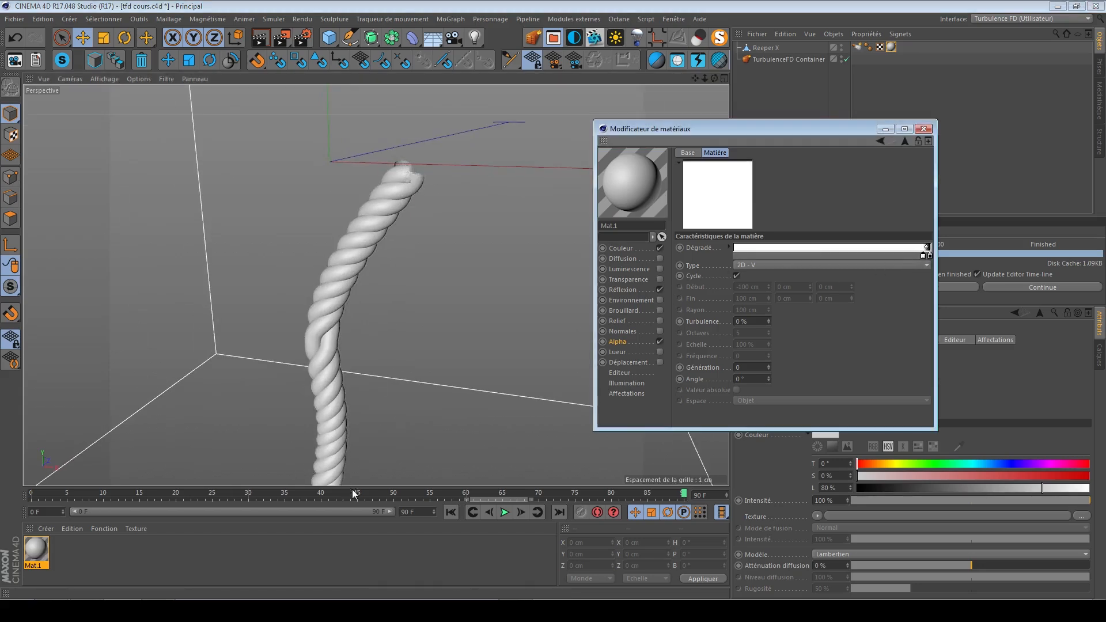
click(32, 491)
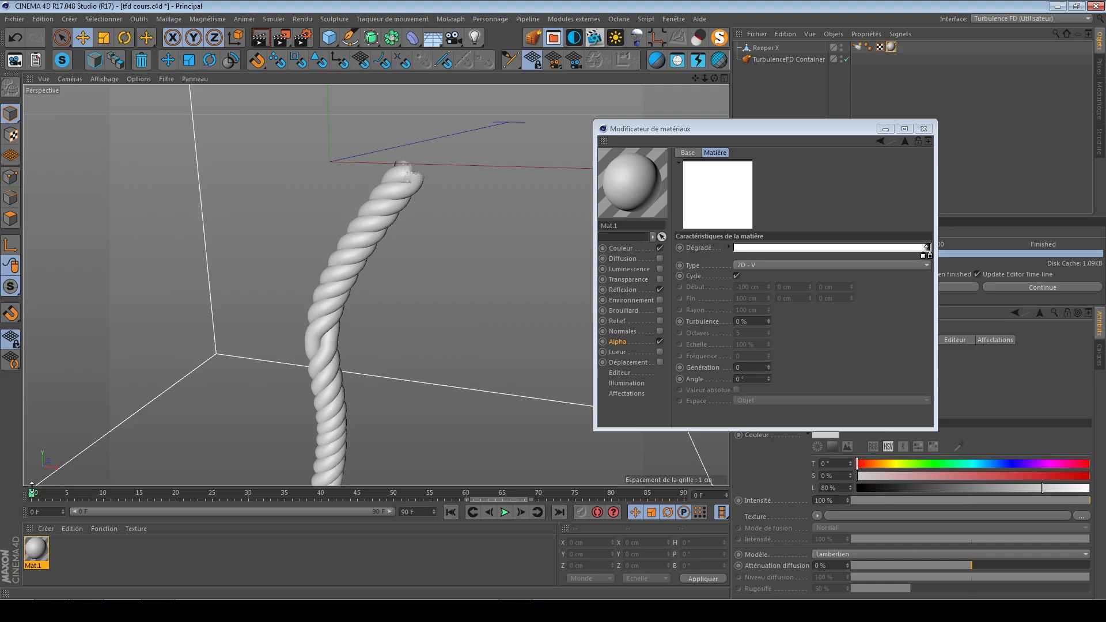
ctrl+click(679, 248)
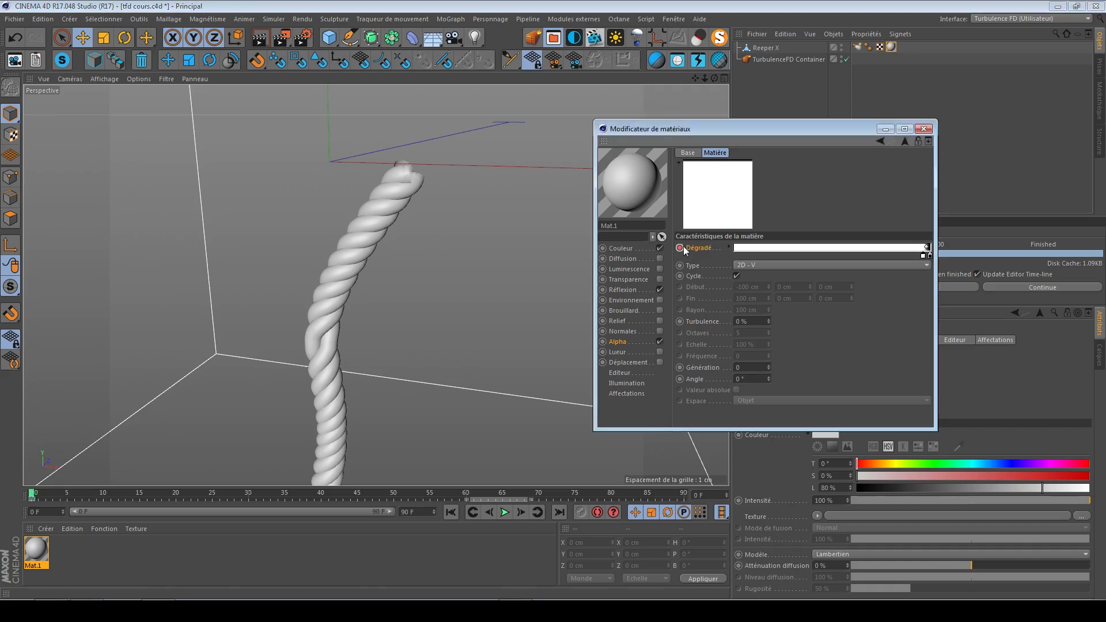
- At frame 90, move the white and black knots to about a third of the gradient, slightly apart, and keyframe the gradient
click(688, 495)
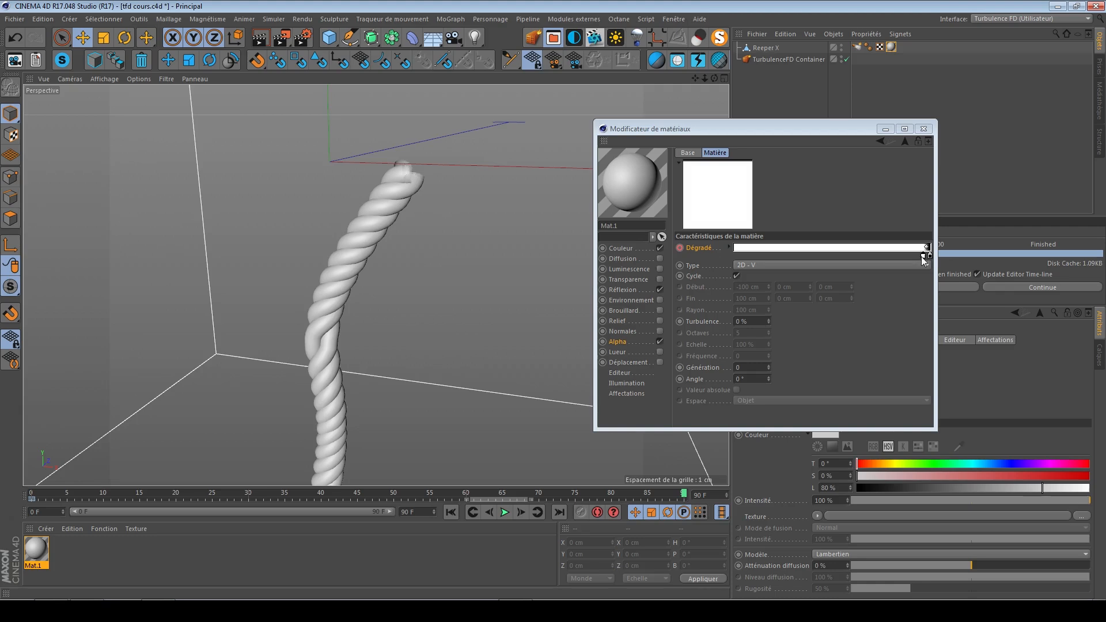
drag(924, 256, 797, 252)
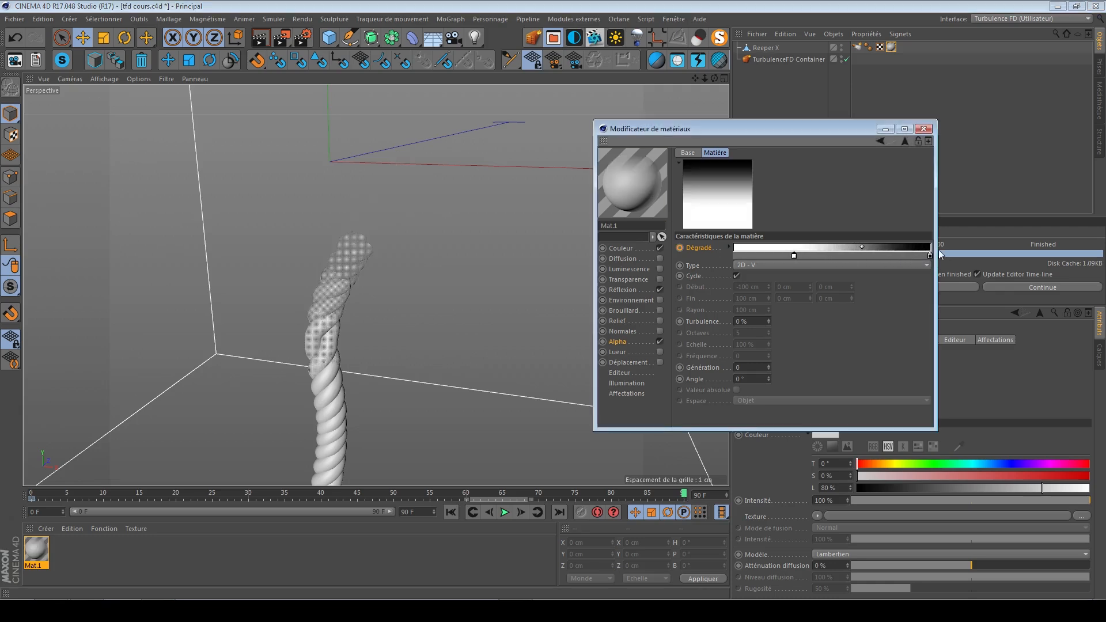
drag(930, 257, 800, 255)
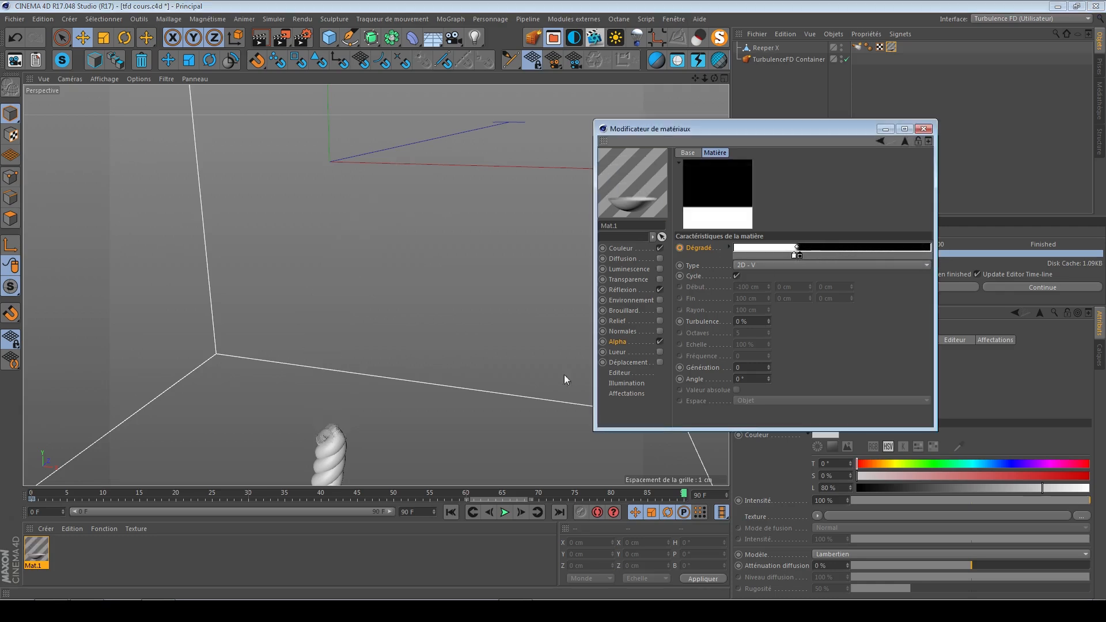
alt+middle_drag(330, 455, 369, 273)
drag(801, 255, 806, 255)
alt+drag(373, 261, 353, 253)
alt+right_drag(353, 252, 385, 278)
alt+drag(385, 277, 456, 267)
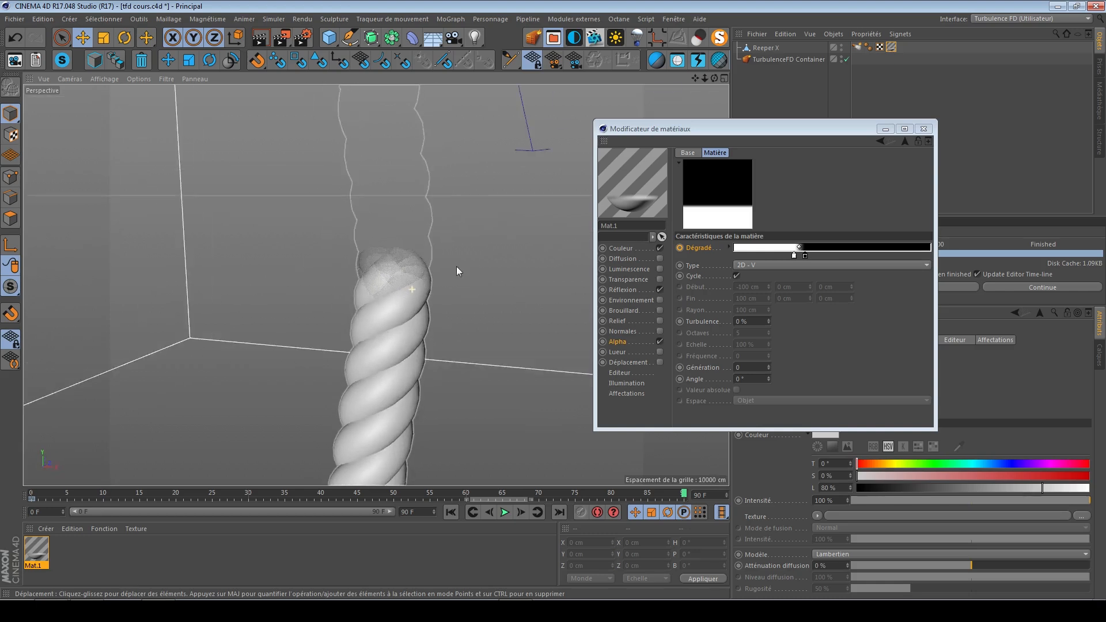
alt+right_drag(408, 276, 365, 300)
alt+drag(365, 300, 395, 296)
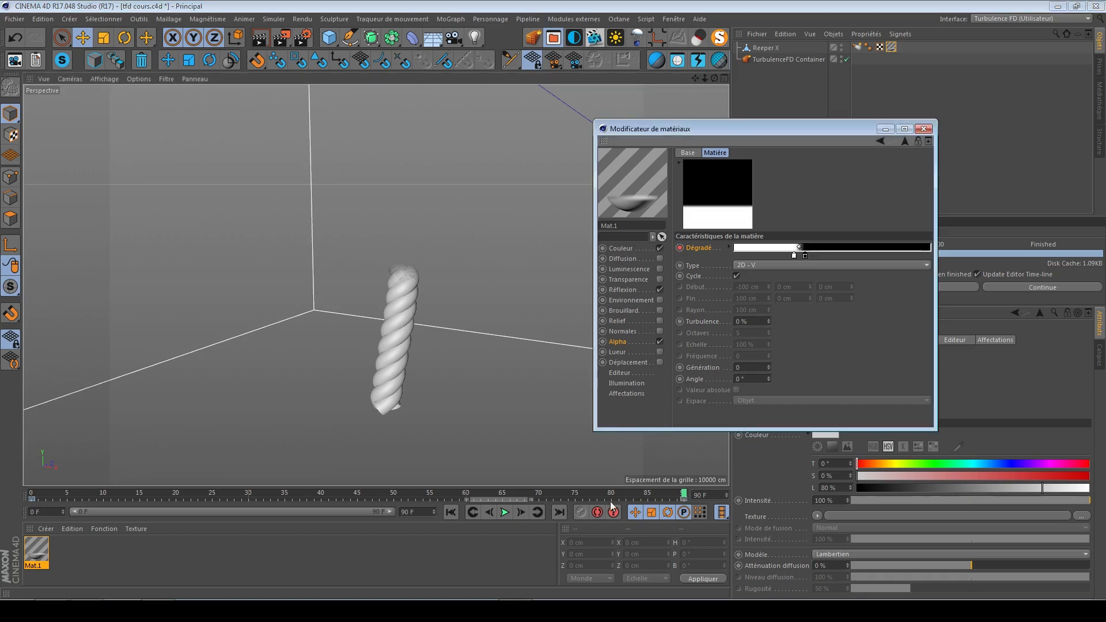
- Play the rope's alpha animation, return to the first frame, and close the material editor
click(504, 512)
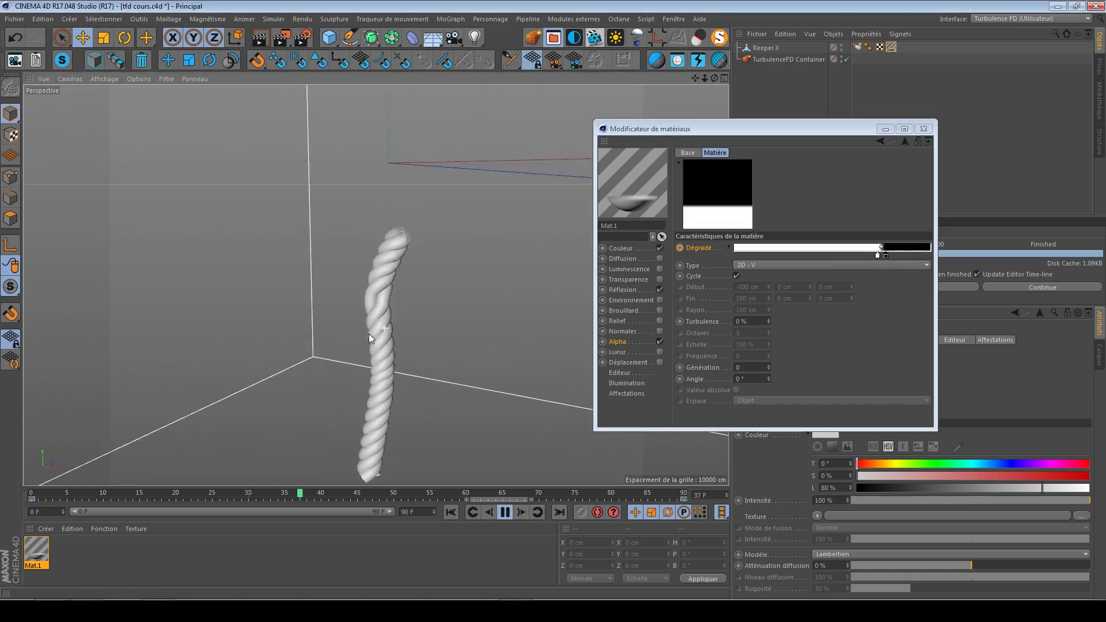
click(503, 514)
click(453, 512)
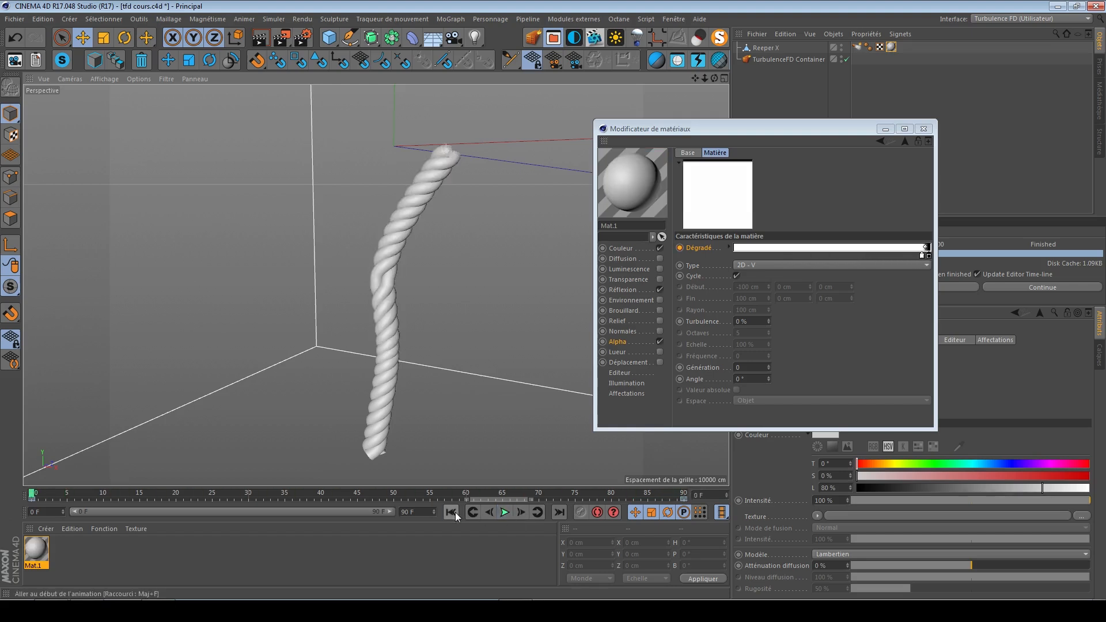
click(924, 128)
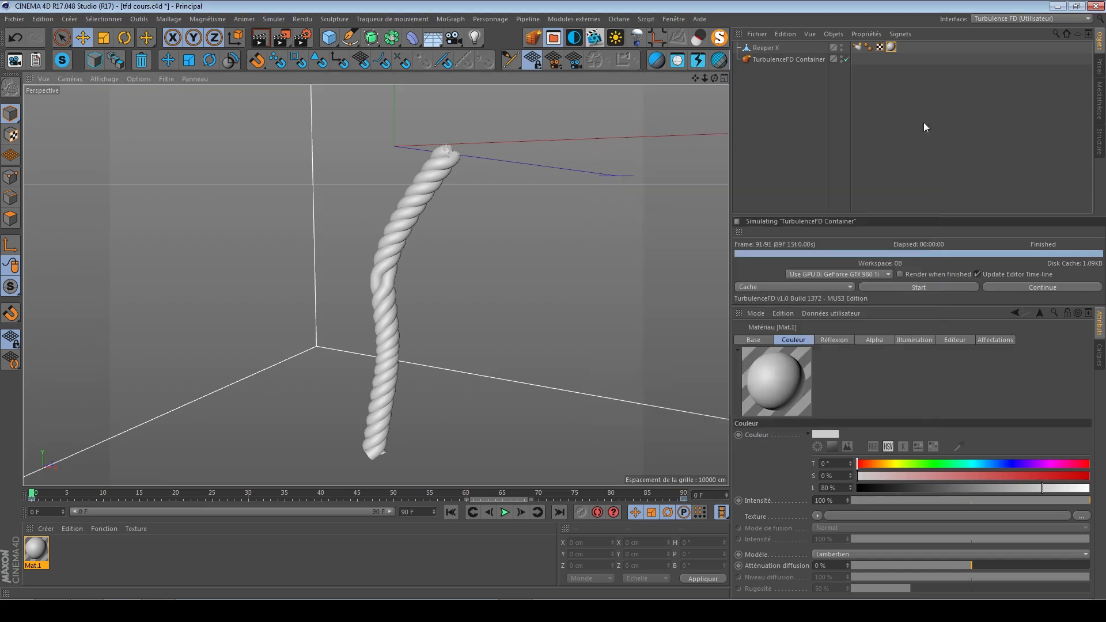
- Set the Surface Texture Channel of the rope's fluid emitter to Alpha
click(856, 47)
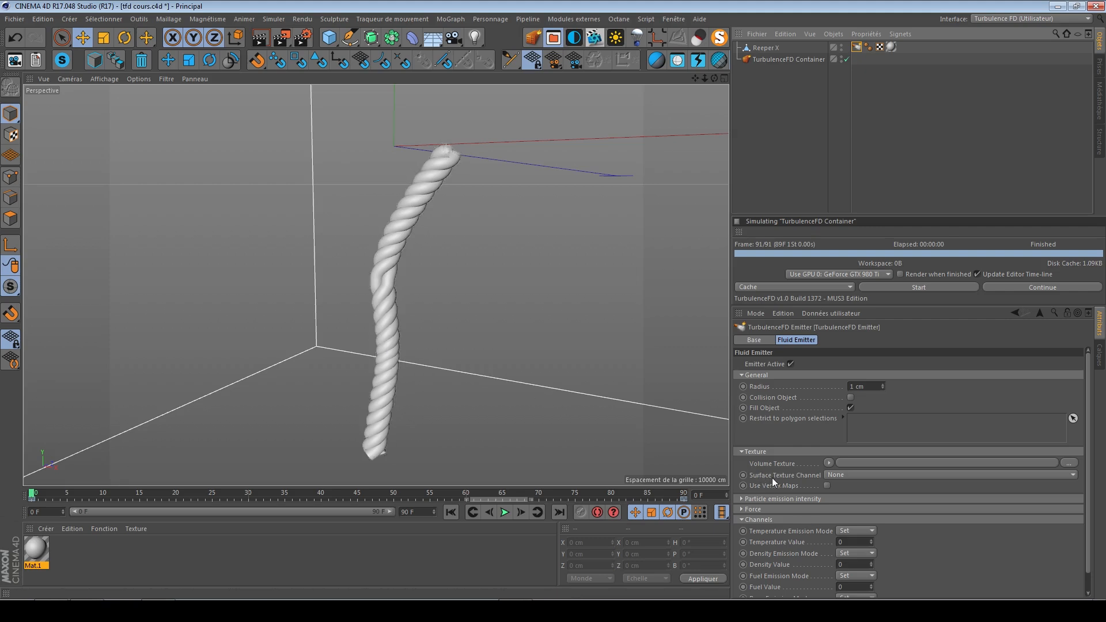
click(841, 475)
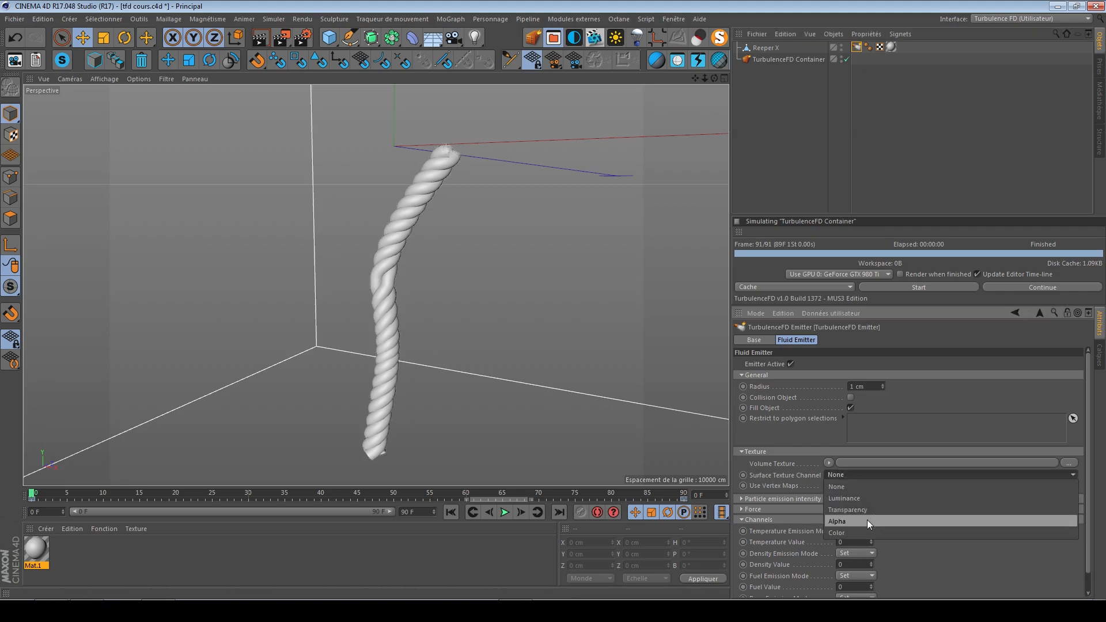
click(866, 519)
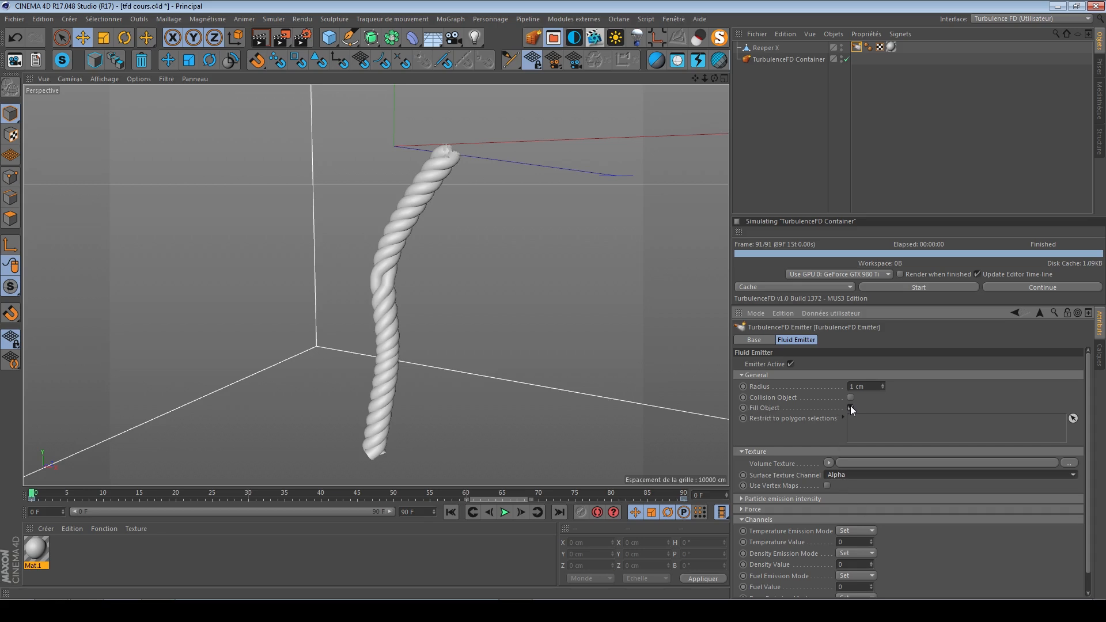
- Preview the rope's alpha at frame 71, turn off Fill Object for its emitter, and return to the first frame
drag(459, 492, 546, 492)
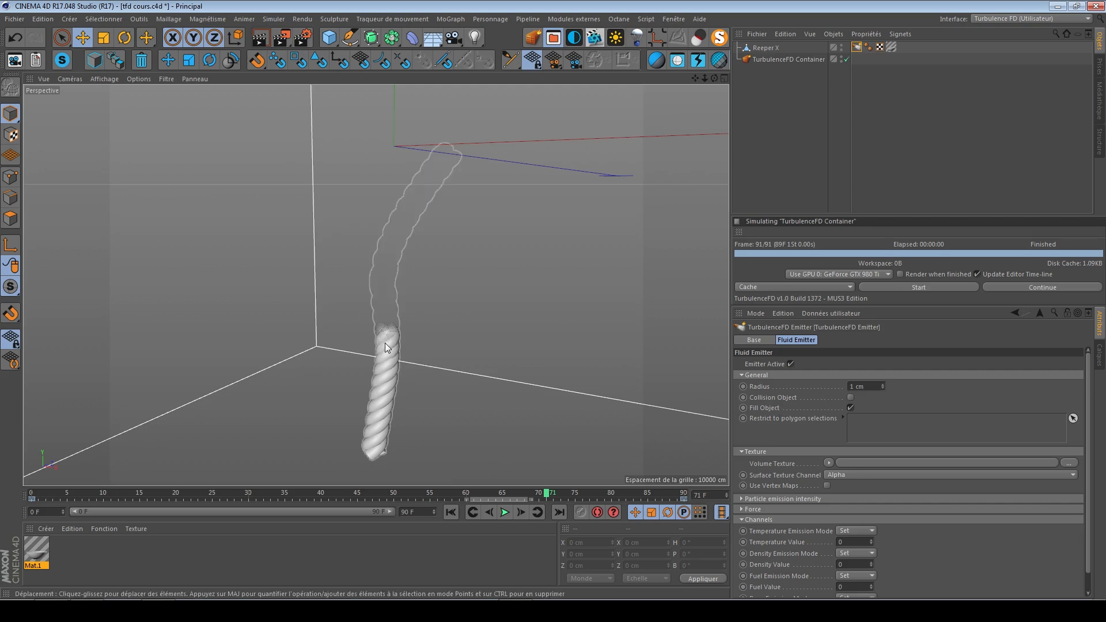
click(850, 408)
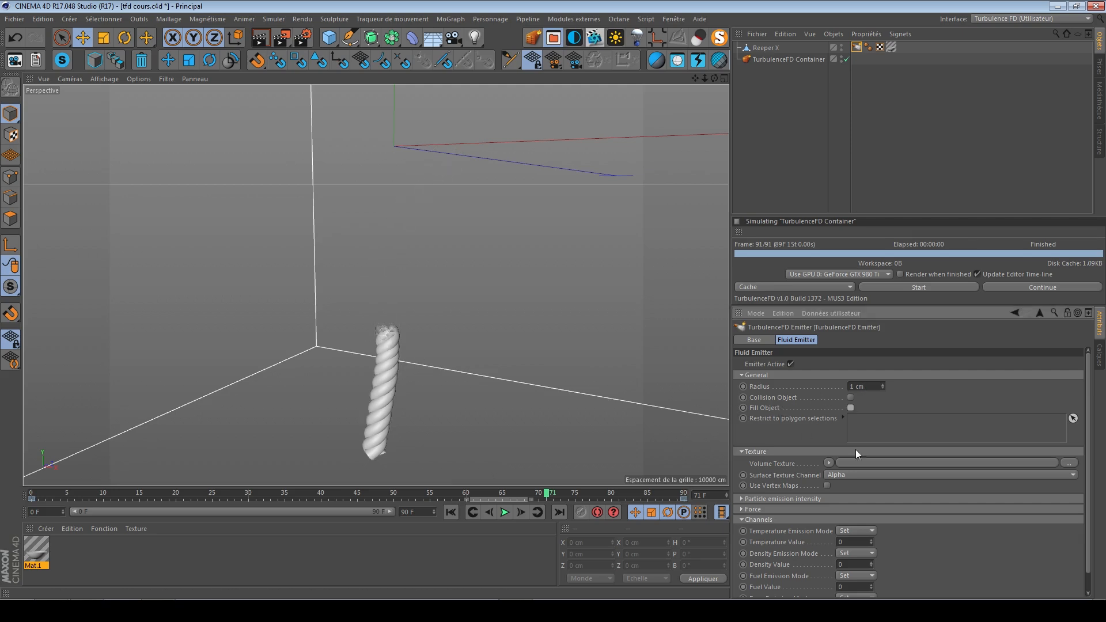
click(452, 514)
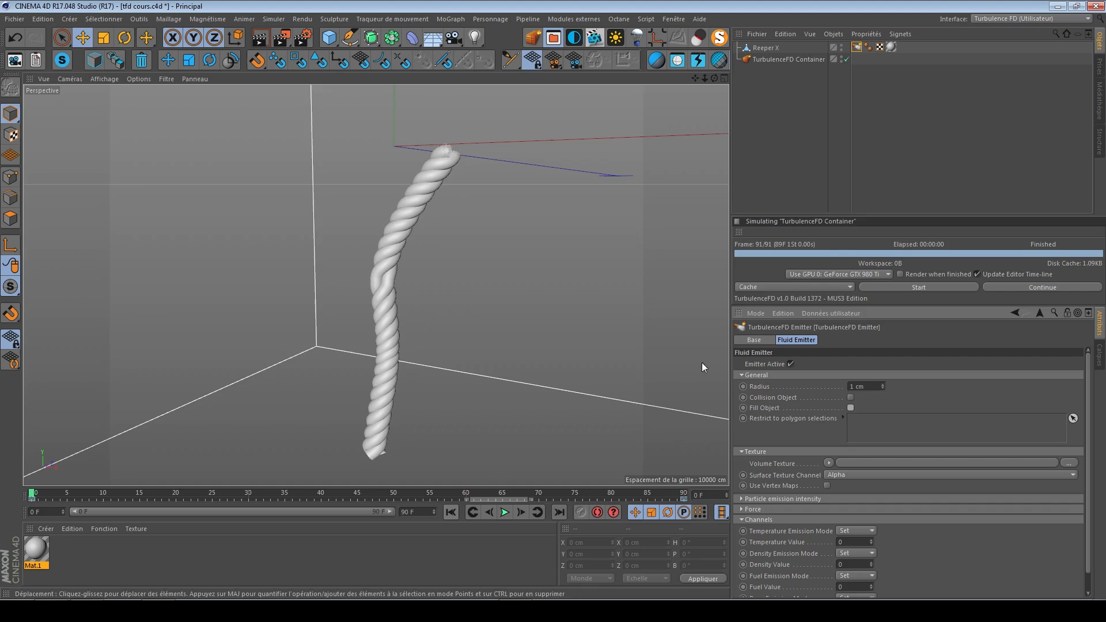
- Set the rope emitter's Temperature Value to 1 and start the simulation in Interactive mode
click(745, 287)
click(769, 310)
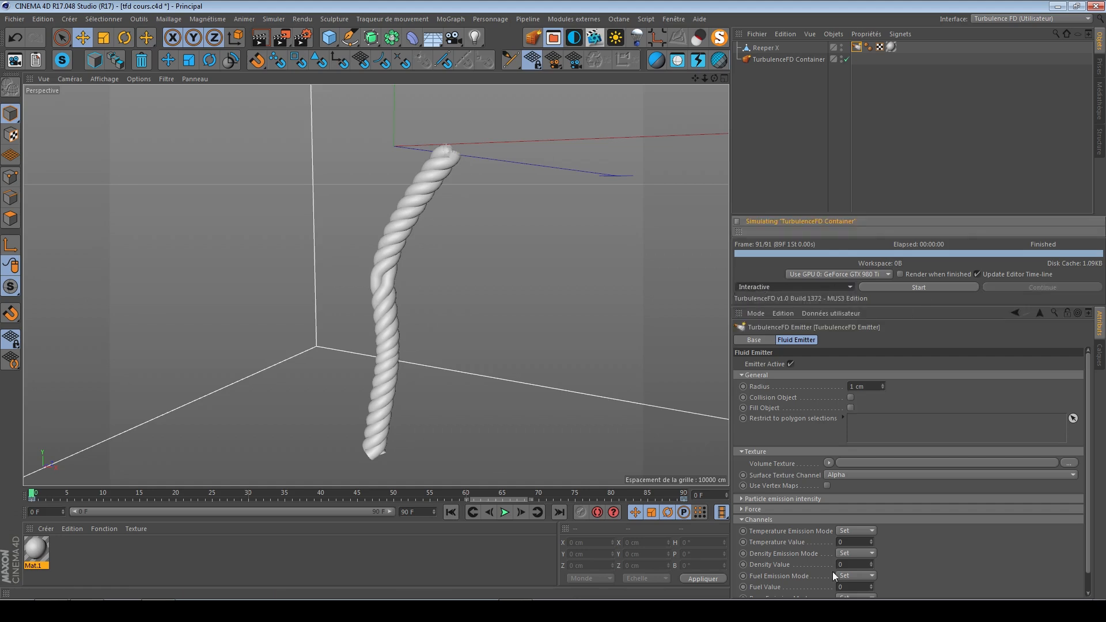
click(845, 541)
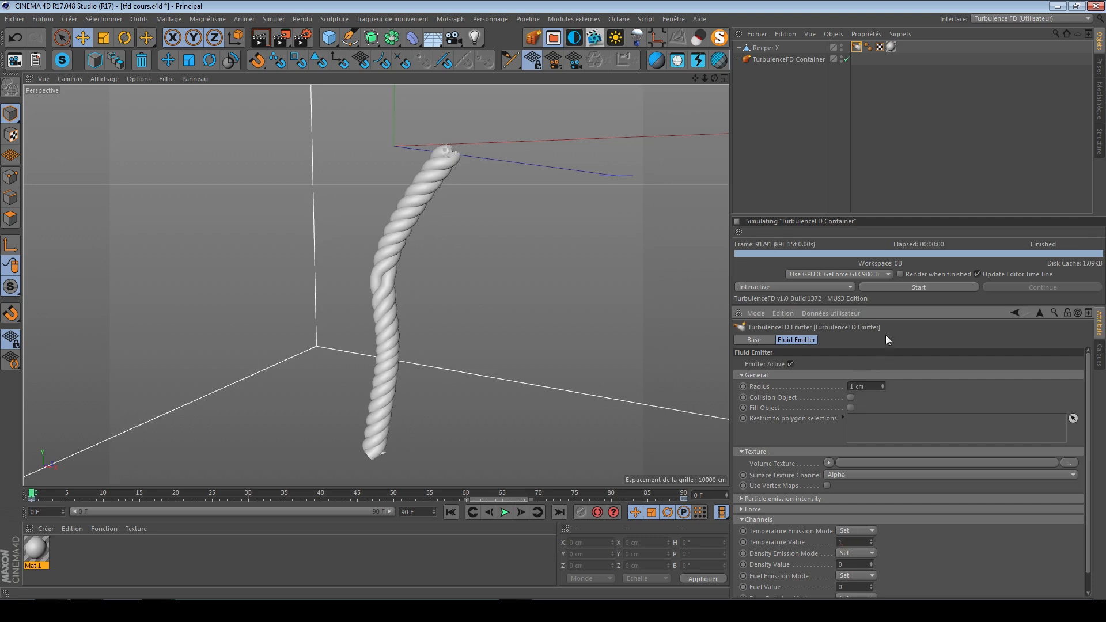
click(877, 287)
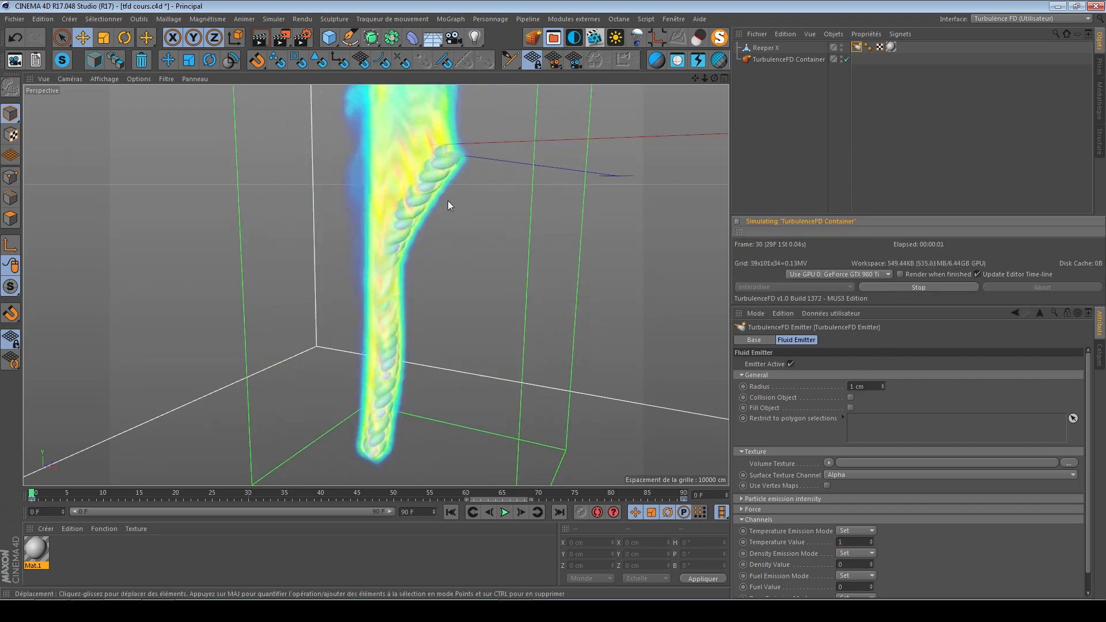
- Play the rope's alpha animation while simulating, and examine the emission around the rope at frame 46
click(506, 517)
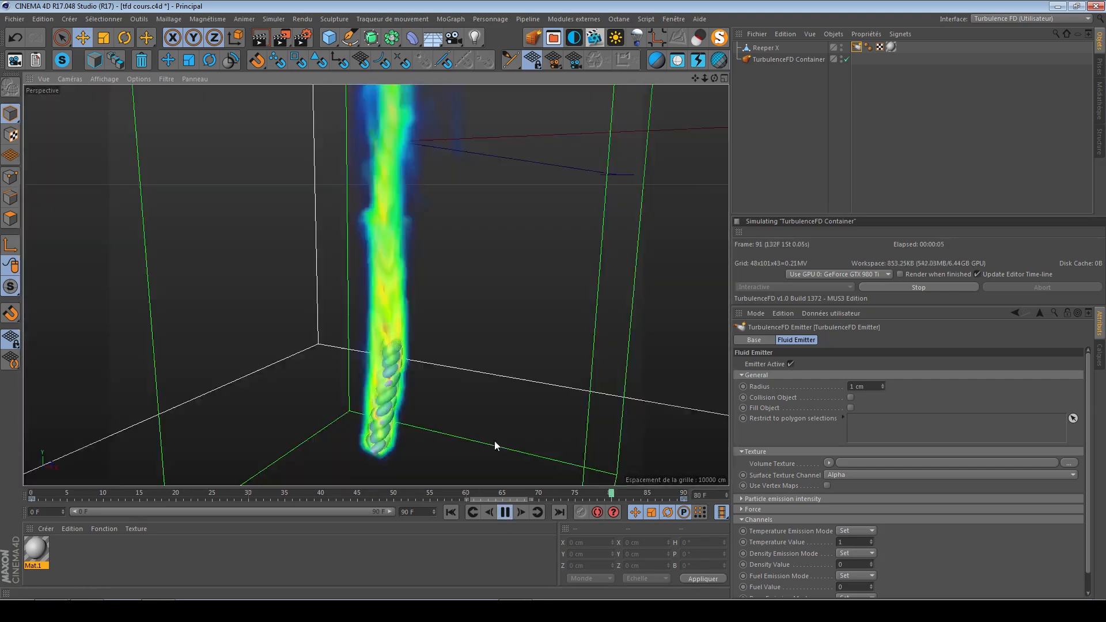
click(503, 512)
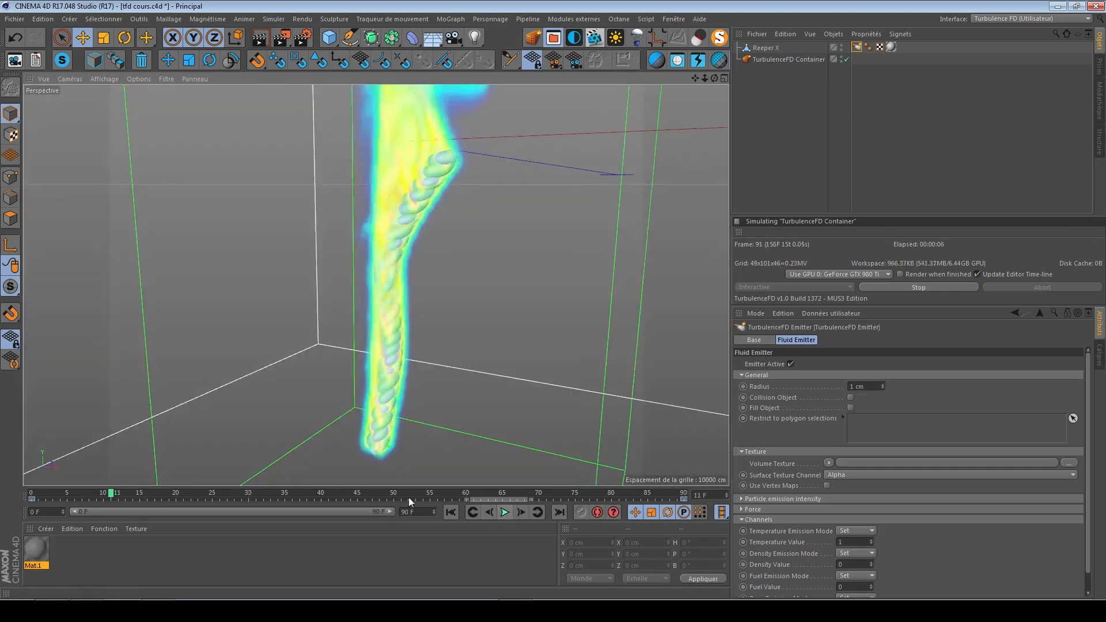
click(361, 494)
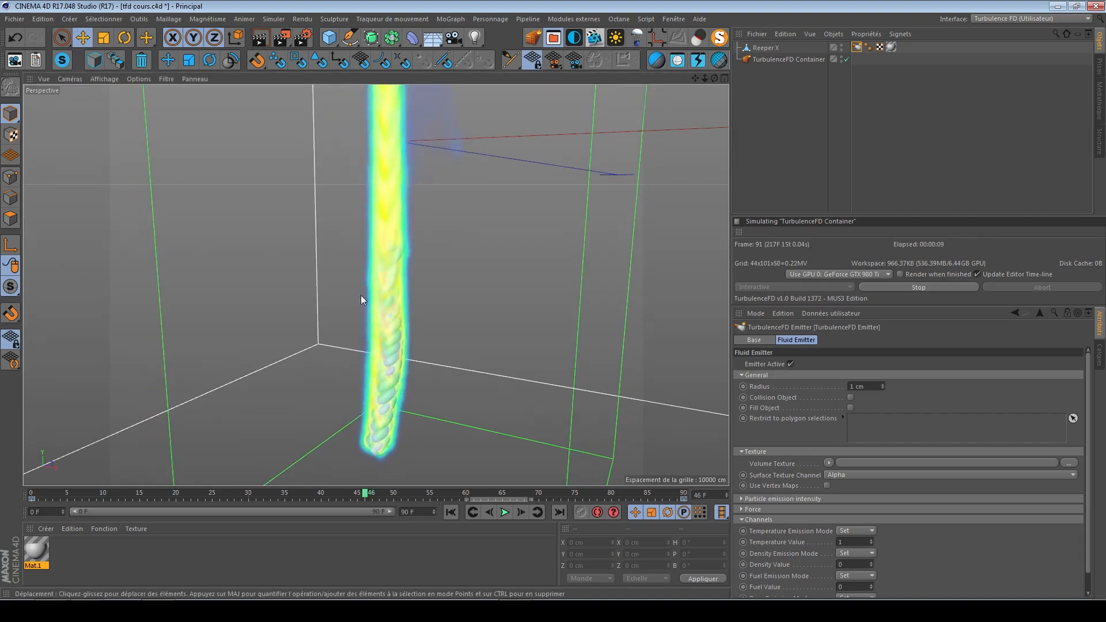
alt+drag(400, 264, 337, 229)
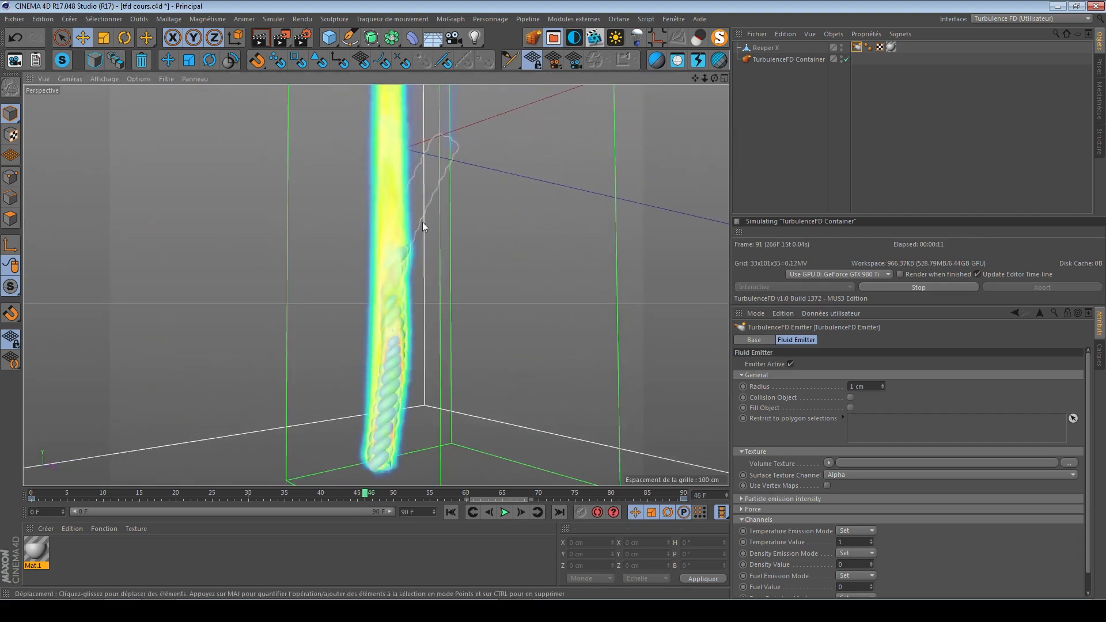
alt+drag(402, 266, 385, 299)
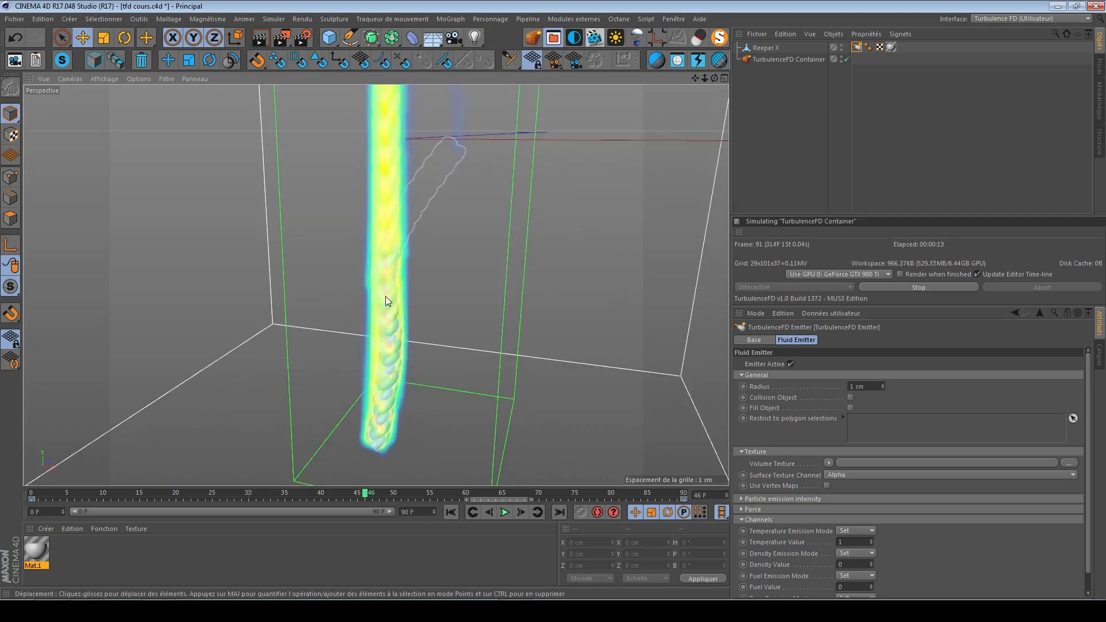
- Try Fill Object on the rope's emitter, switch it back off, and replay the animation from the first frame
click(850, 408)
scroll(424, 200, up, 3)
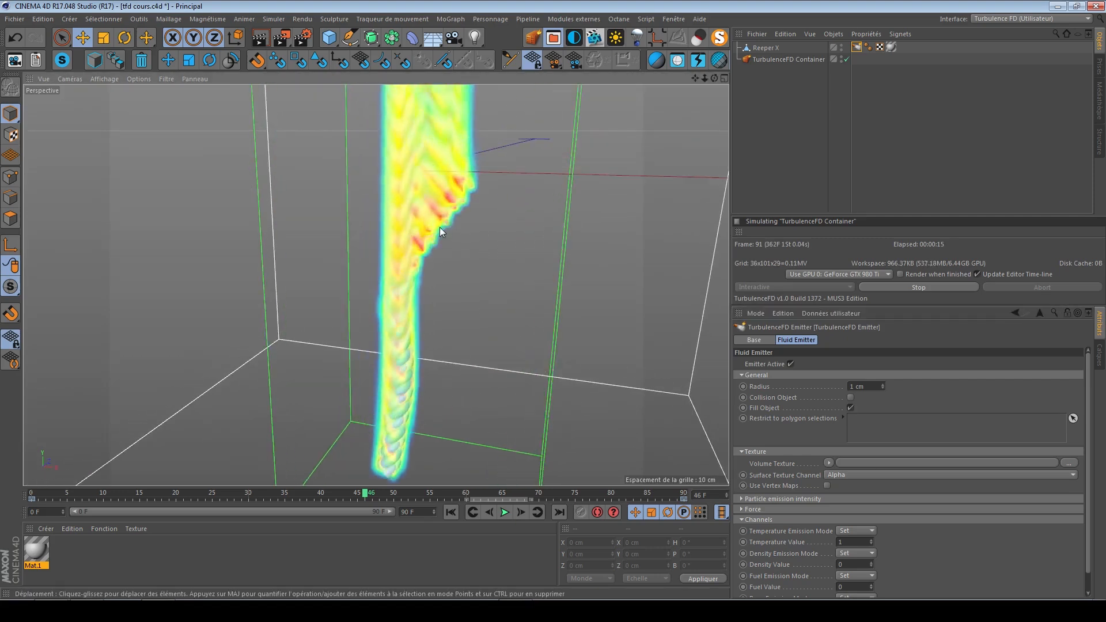
click(850, 408)
click(450, 513)
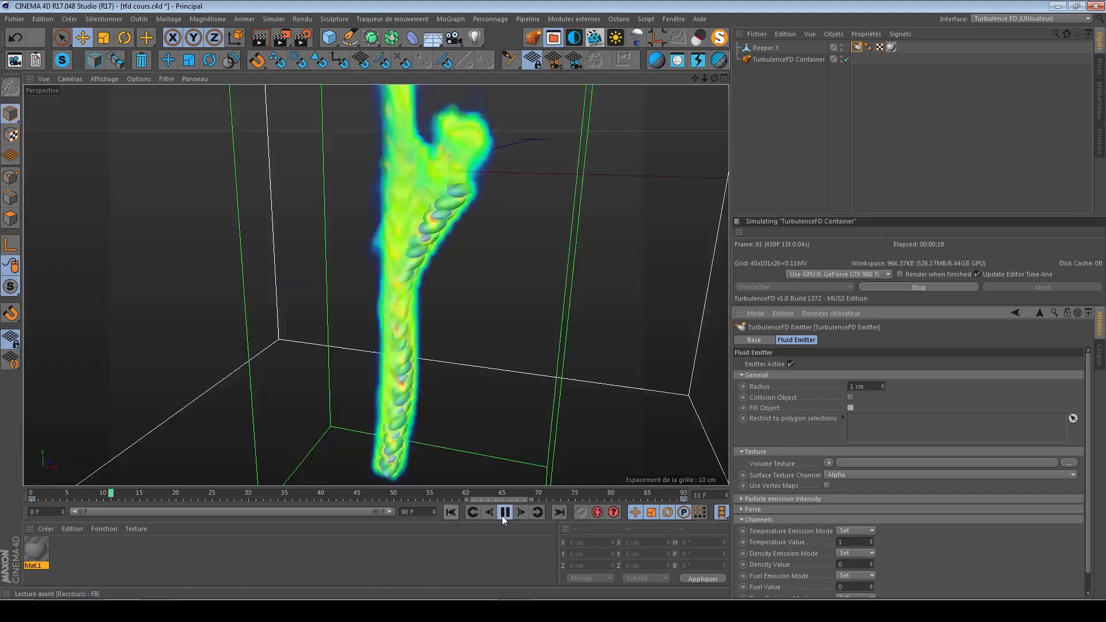
click(459, 513)
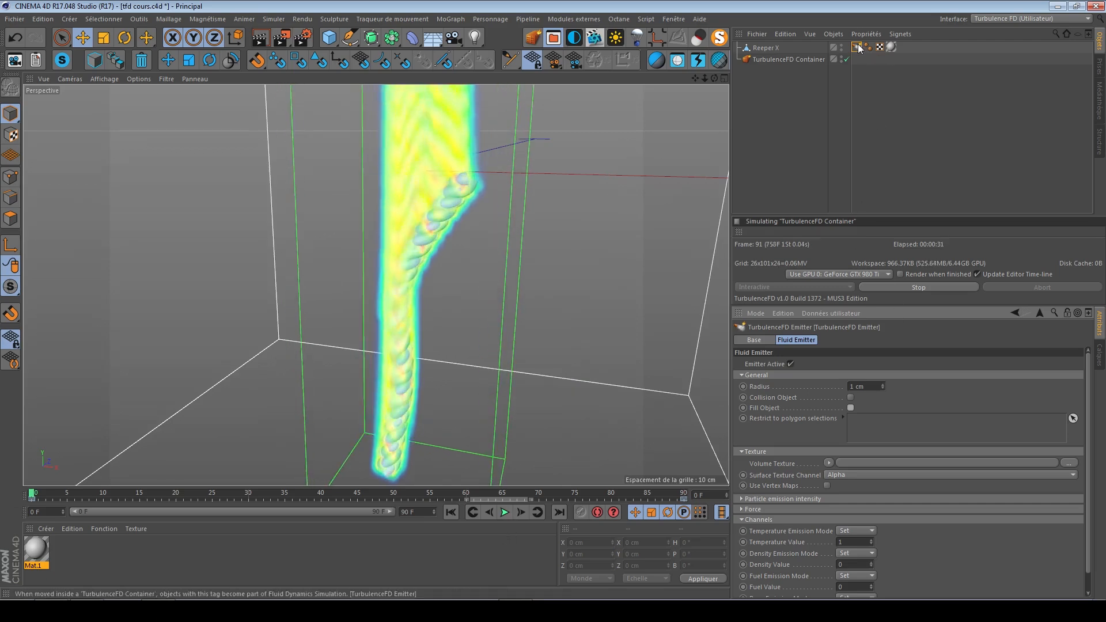
- Set the rope emitter's Surface Texture Channel to Luminance and stop the simulation
click(845, 475)
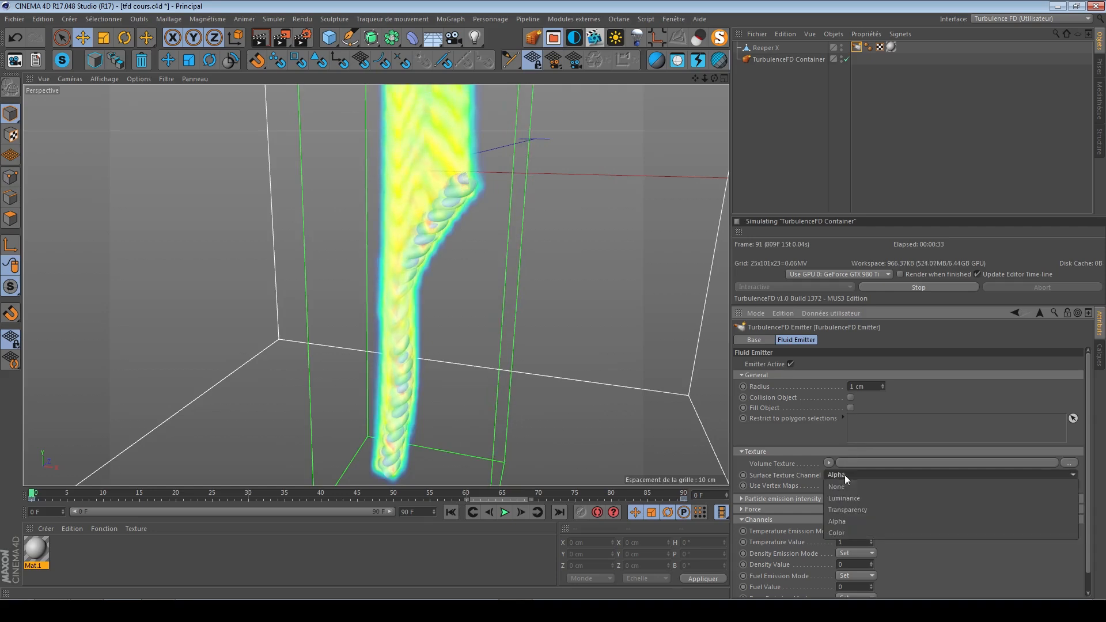
click(873, 498)
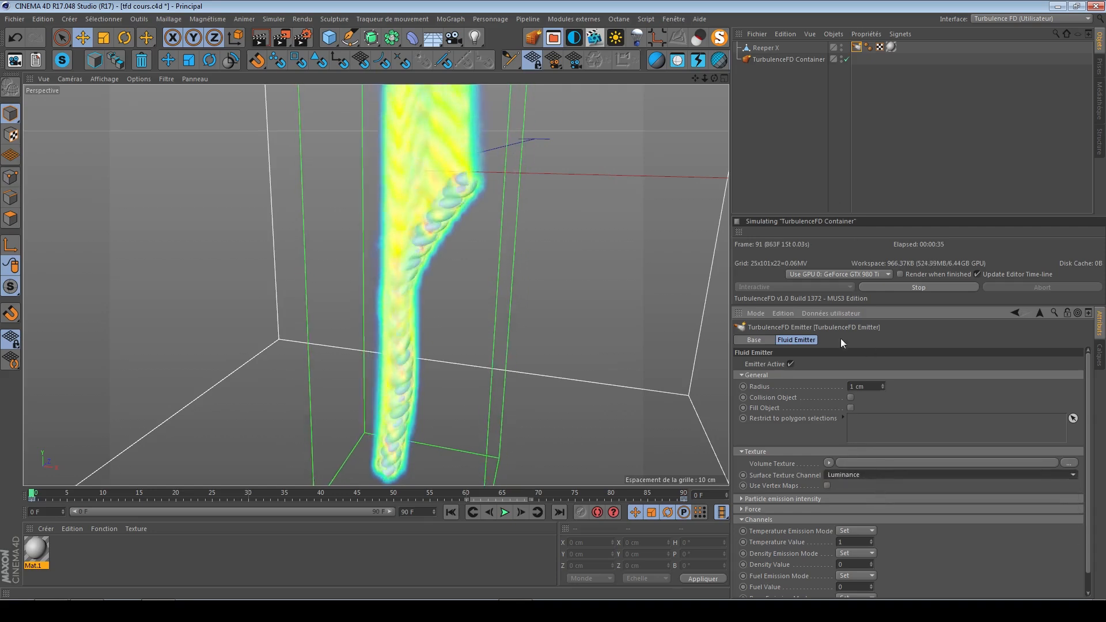
click(904, 288)
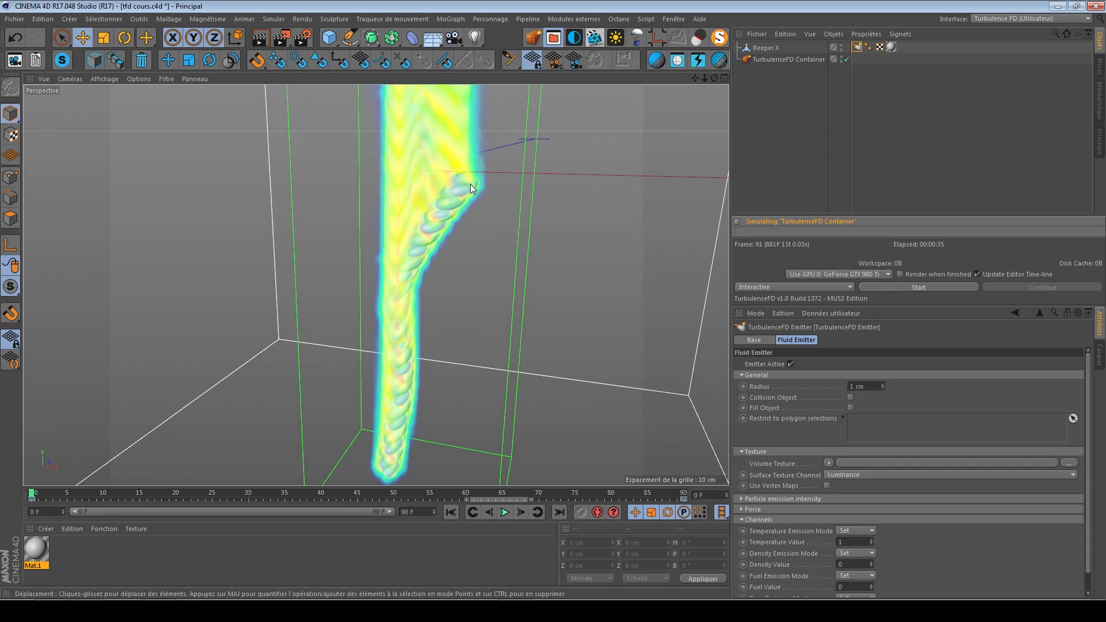
- Hide the TurbulenceFD container in the viewport and enable the Luminescence channel of the rope's material Mat.1
mouse_move(470, 185)
alt+mouse_down()
mouse_move(462, 179)
mouse_move(485, 169)
mouse_move(477, 181)
alt+mouse_up()
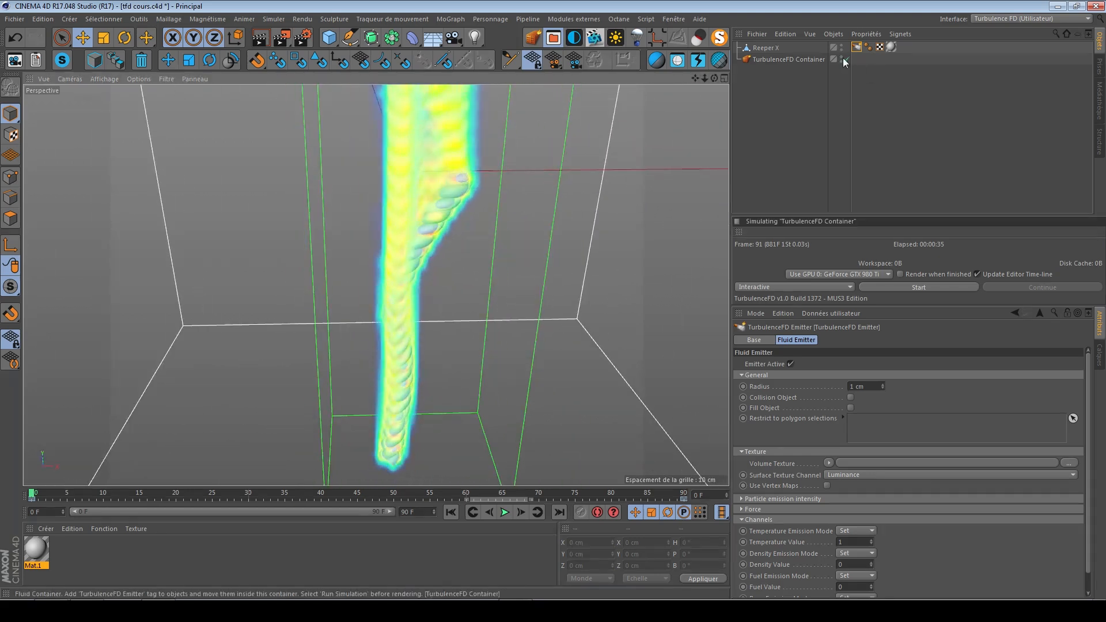
click(844, 59)
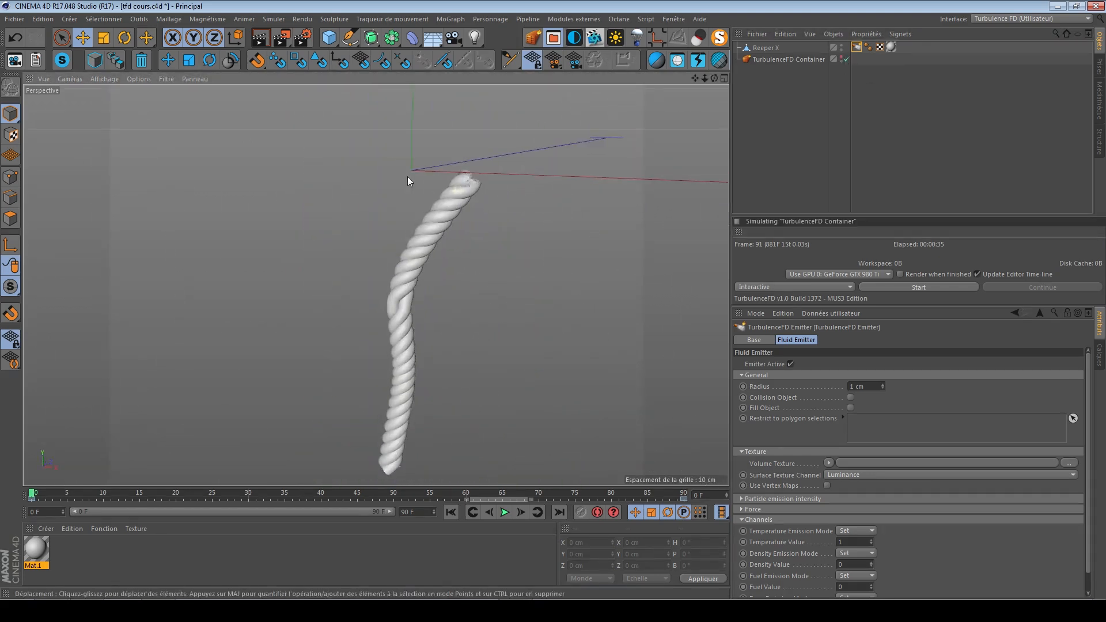
double_click(37, 551)
drag(333, 79, 741, 126)
click(608, 268)
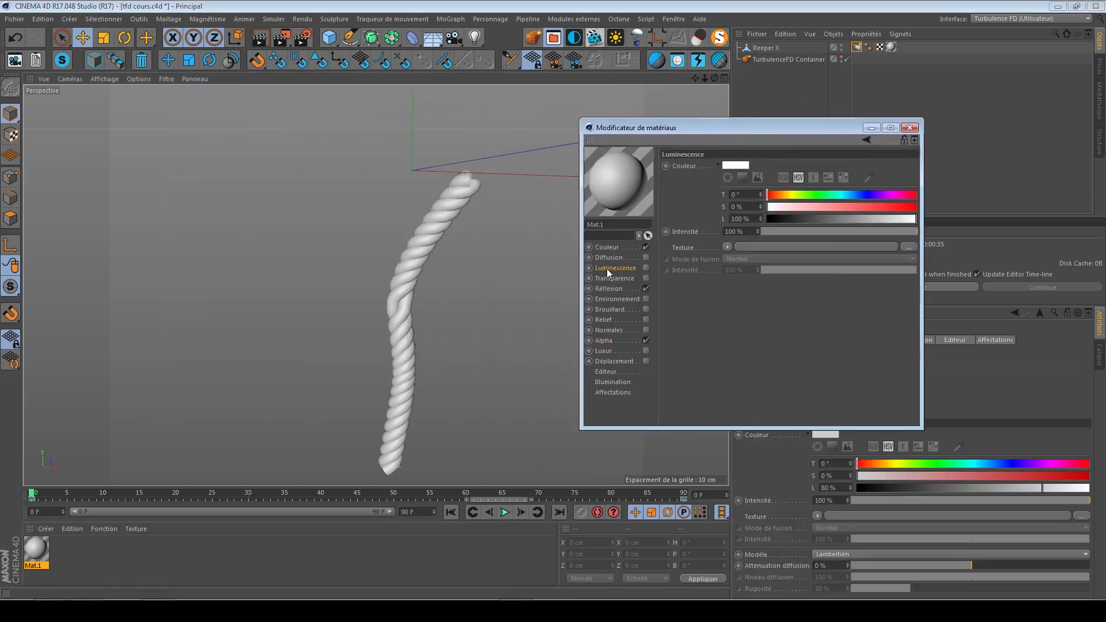
click(646, 268)
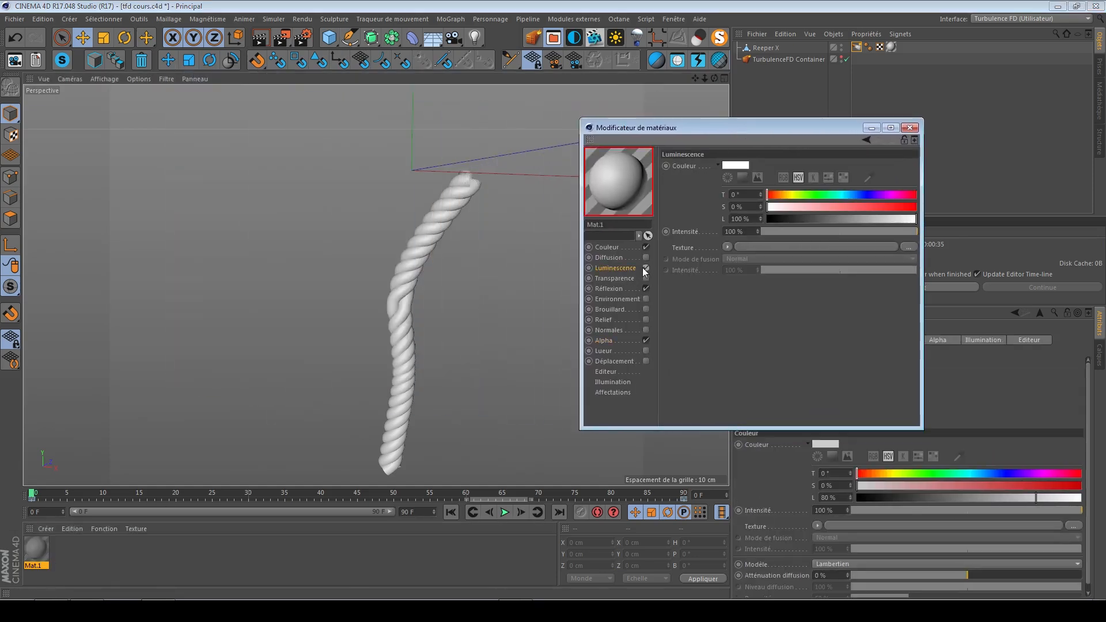
- Copy the gradient texture from the material's Alpha channel and paste it into the Luminescence channel
click(605, 341)
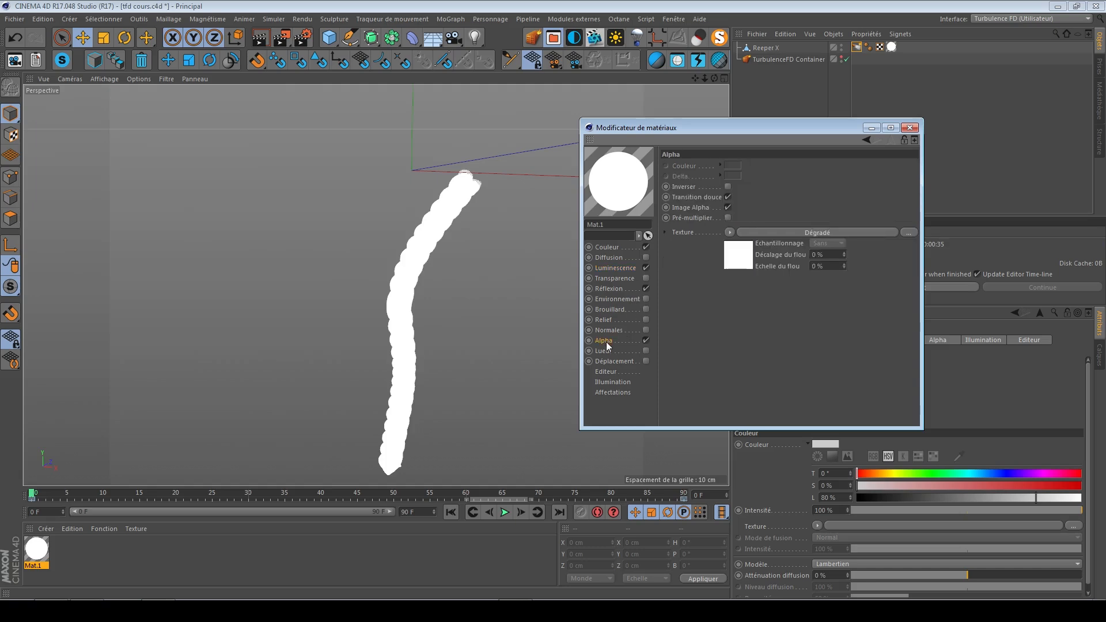
click(730, 231)
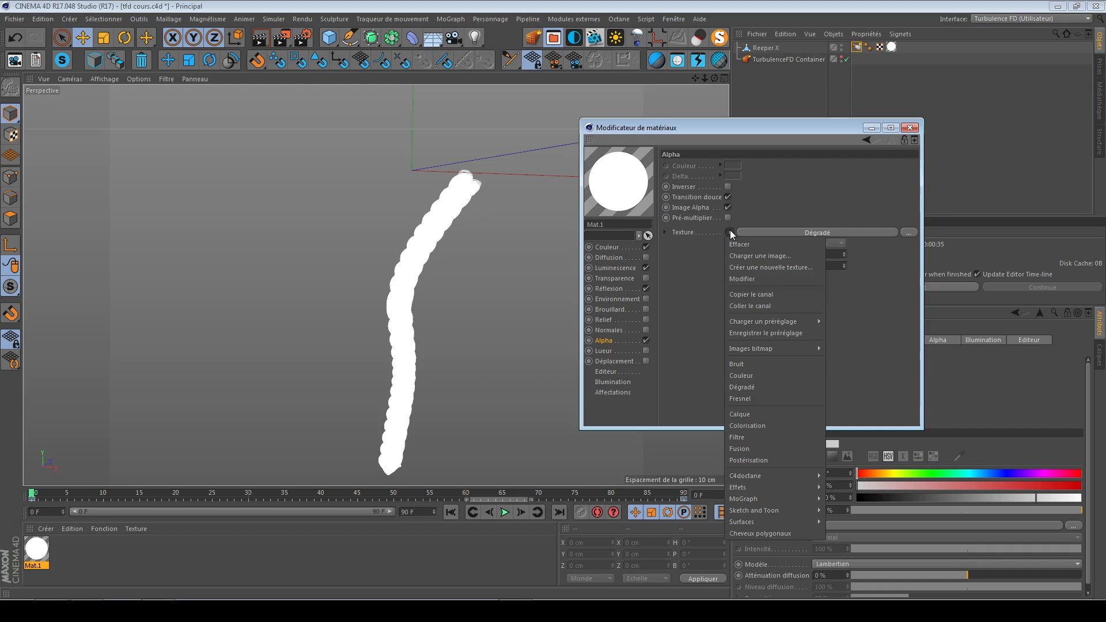
click(786, 295)
click(622, 267)
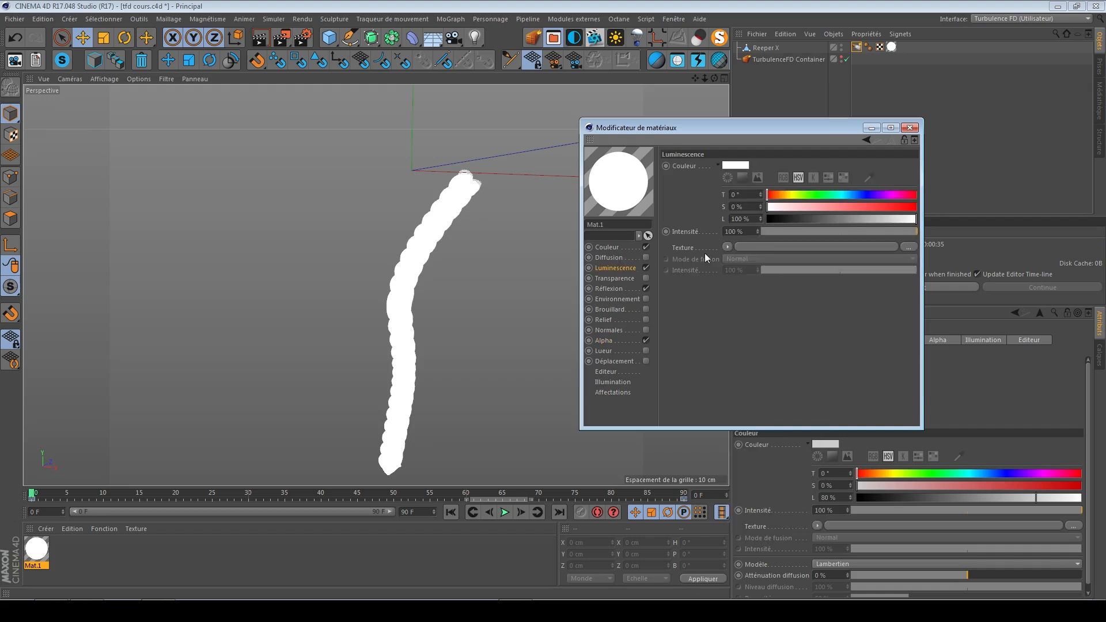
click(727, 246)
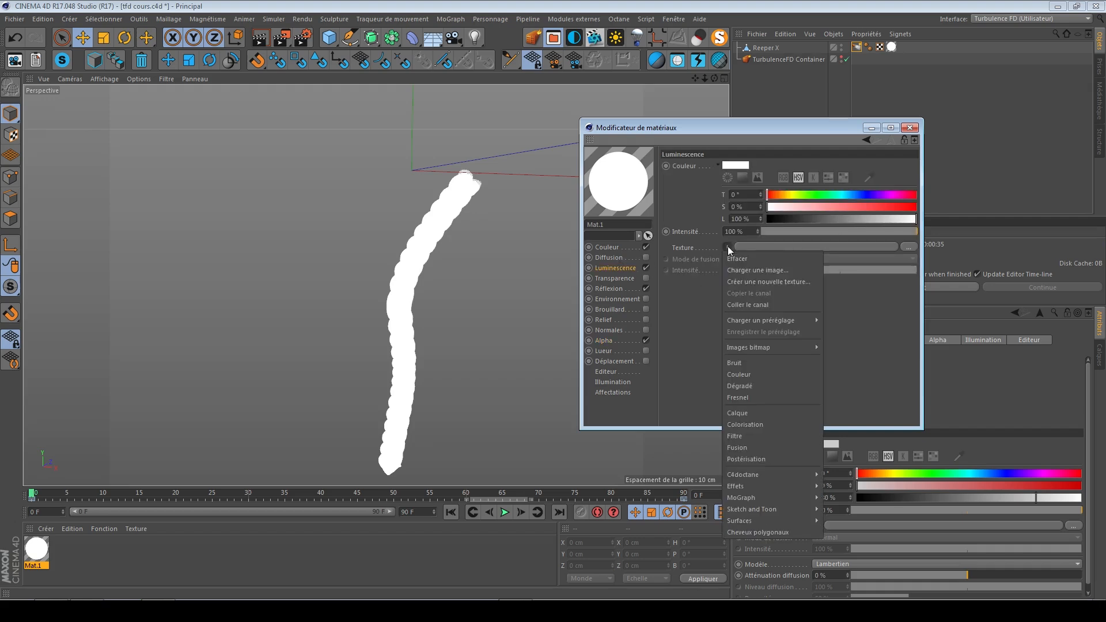
click(760, 303)
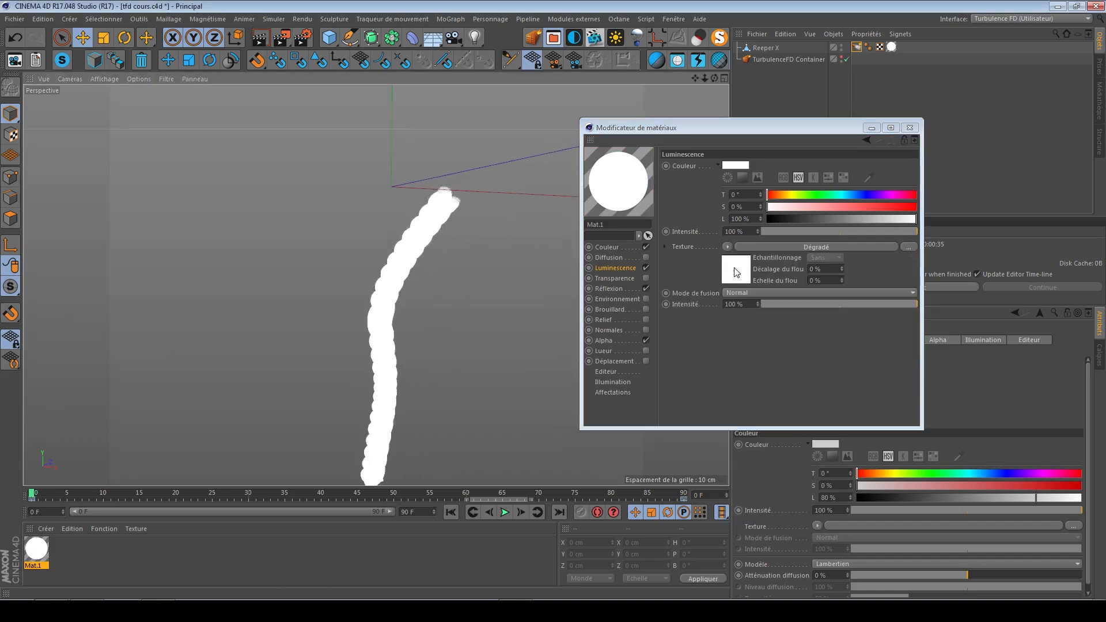
- Add a black knot to the Luminescence gradient at about 90 % of its length, just before the white knot
click(735, 270)
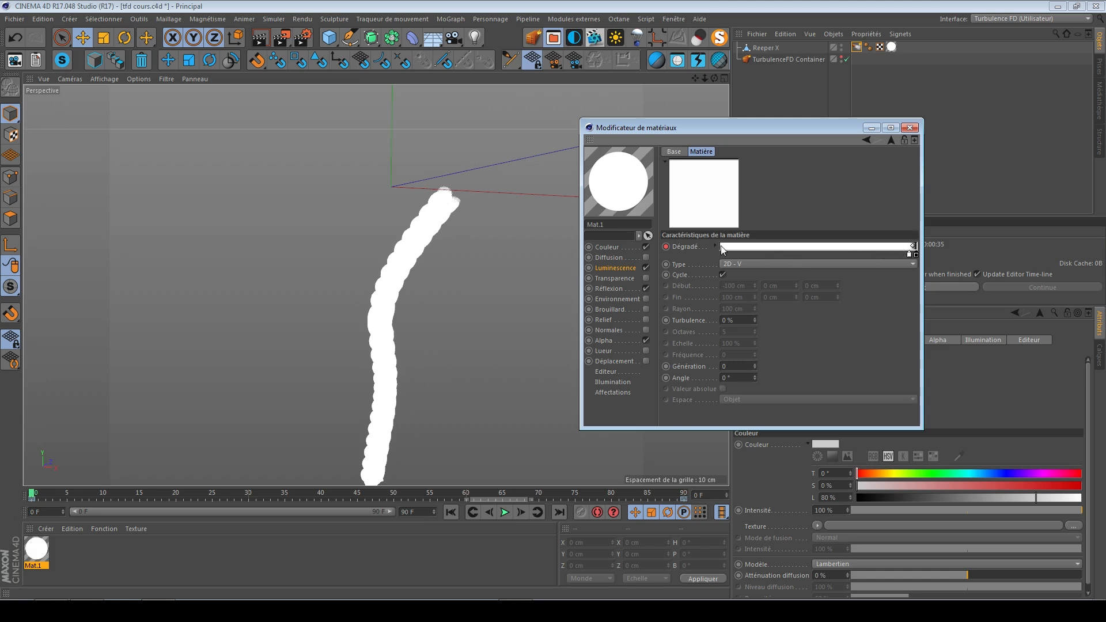
click(898, 254)
double_click(899, 257)
drag(879, 217, 860, 296)
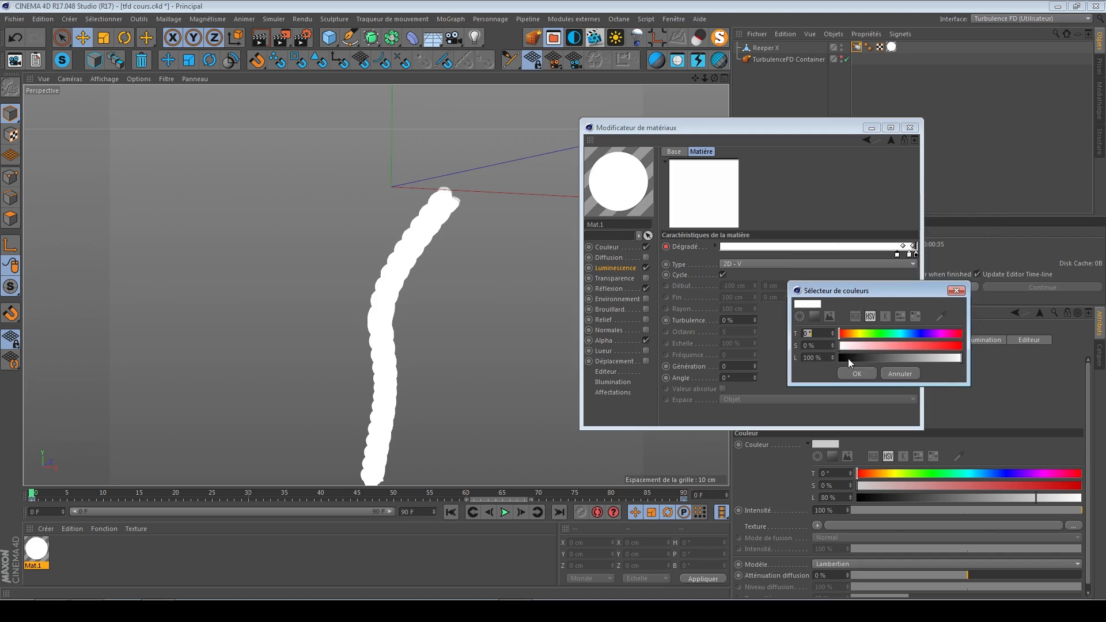
drag(848, 359, 832, 362)
click(857, 374)
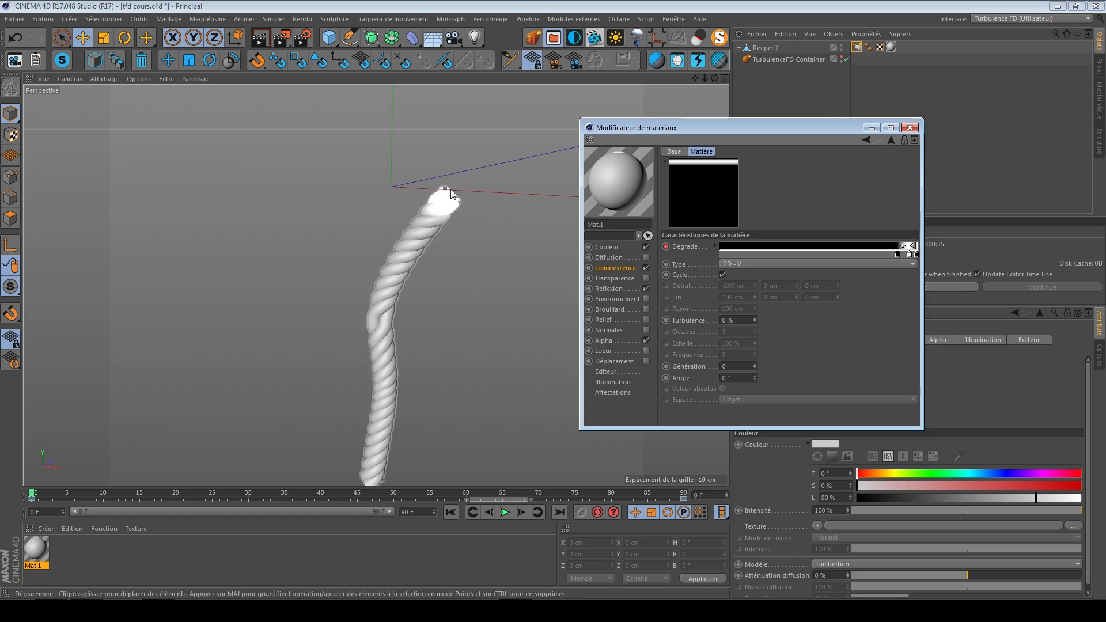
scroll(469, 202, up, 3)
alt+drag(433, 209, 463, 208)
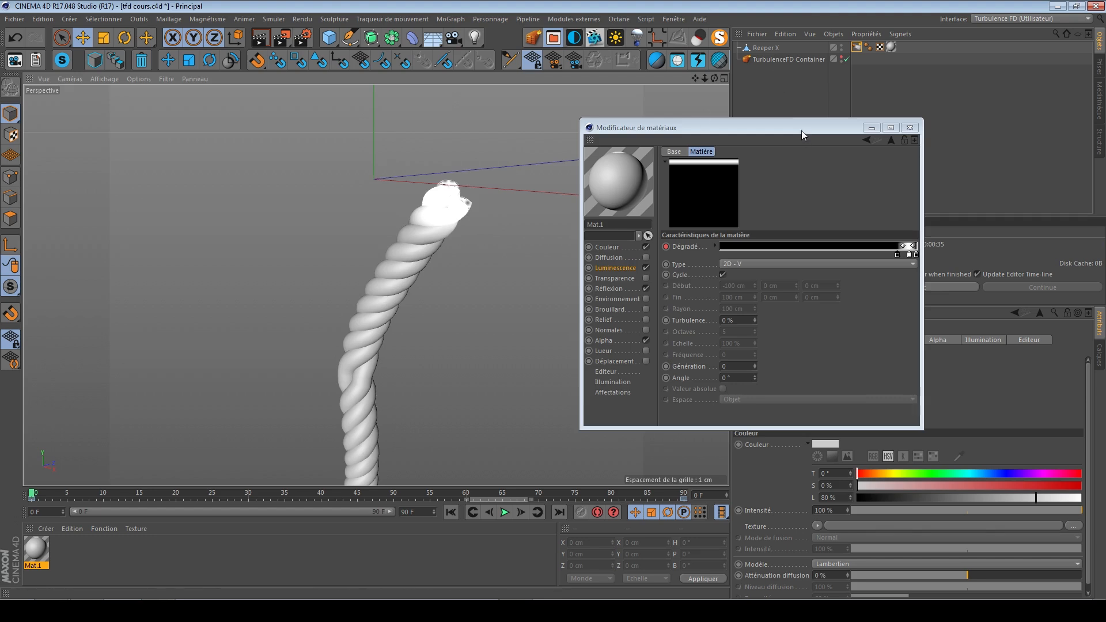
- Move the material editor aside and check the Surface Texture Channel of the rope's TurbulenceFD emitter
drag(801, 130, 606, 113)
click(857, 48)
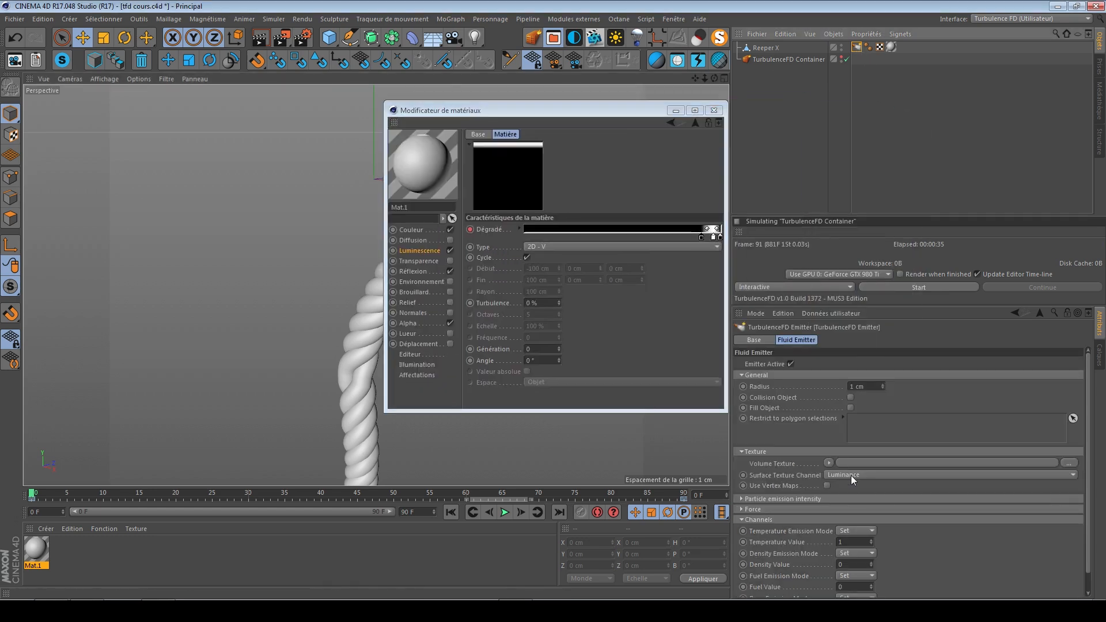
drag(585, 119, 887, 142)
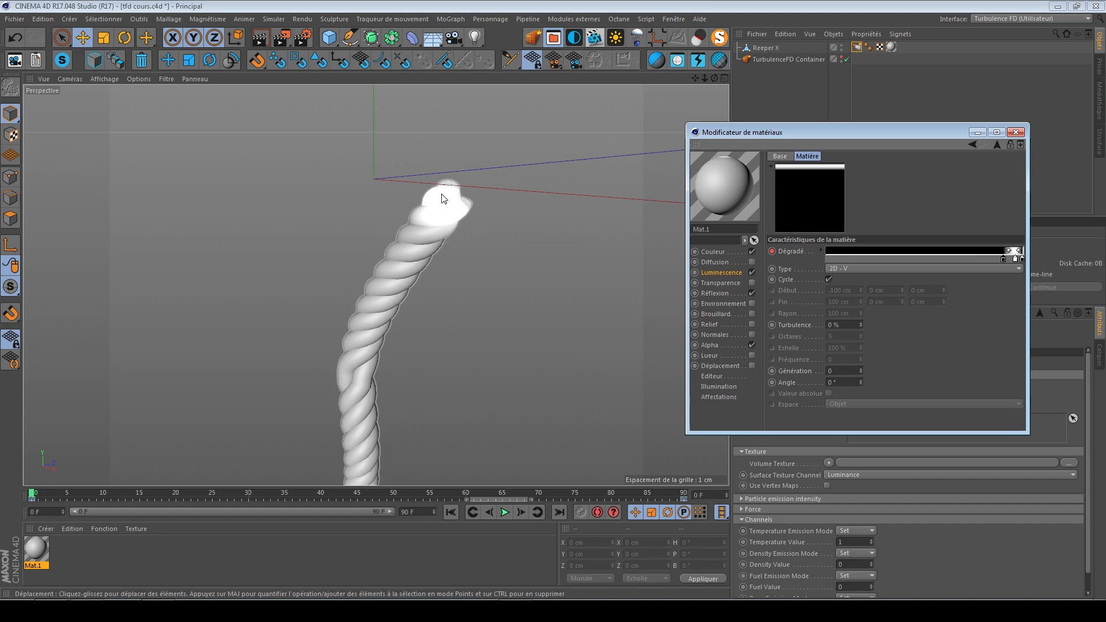
- Recolour the white knot of the Luminescence gradient golden yellow
mouse_move(438, 212)
alt+mouse_down()
mouse_move(452, 202)
mouse_move(445, 219)
mouse_move(422, 220)
mouse_move(448, 212)
alt+mouse_up()
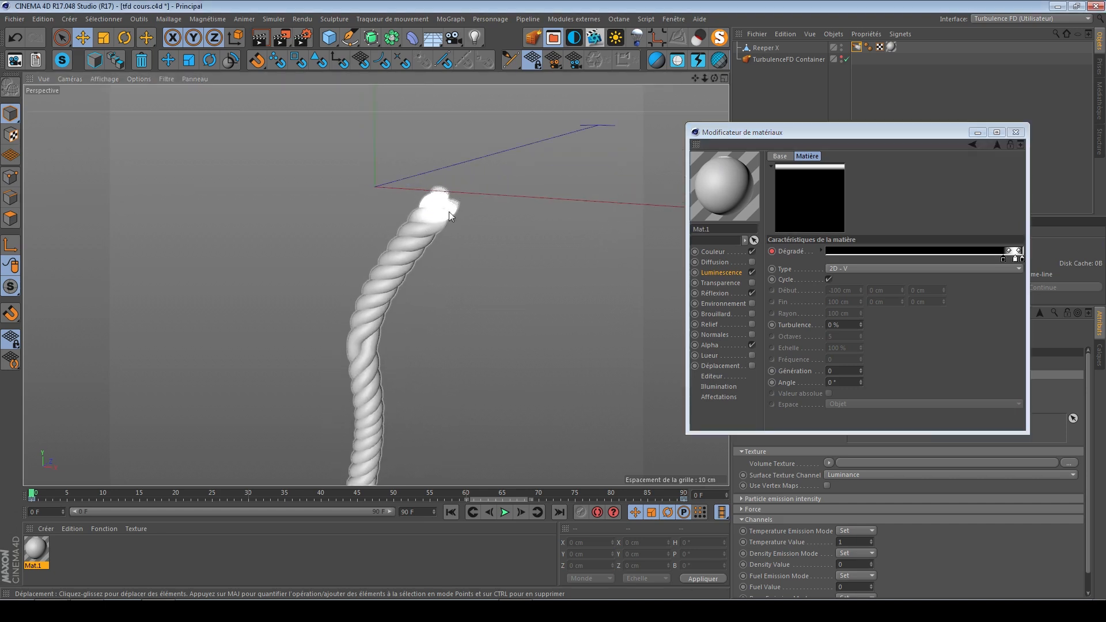
double_click(1015, 259)
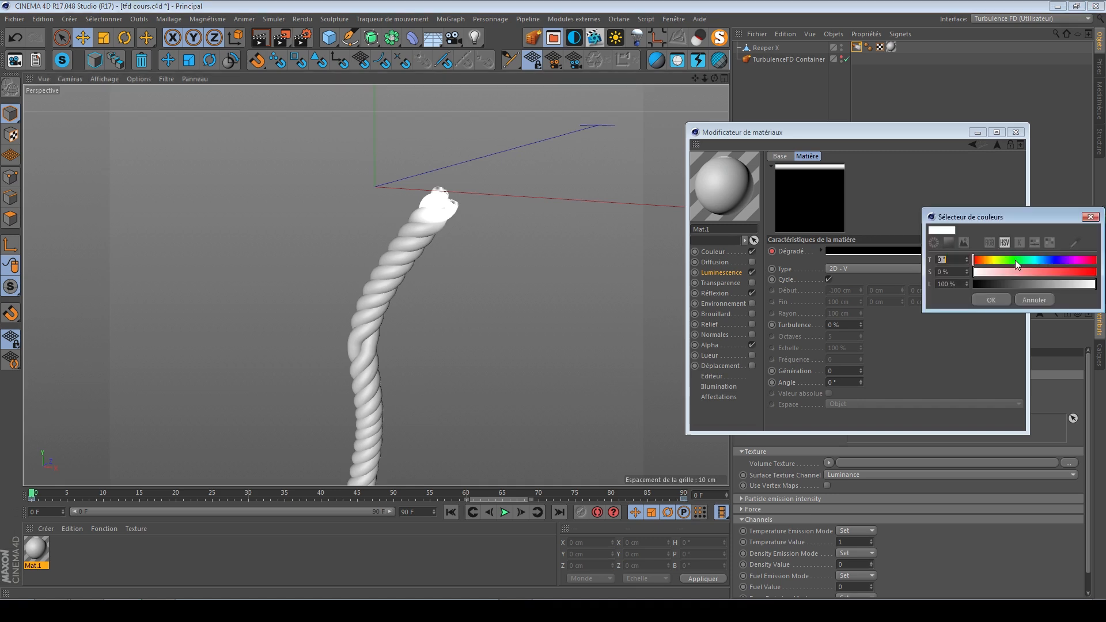
drag(990, 262, 994, 263)
click(1078, 274)
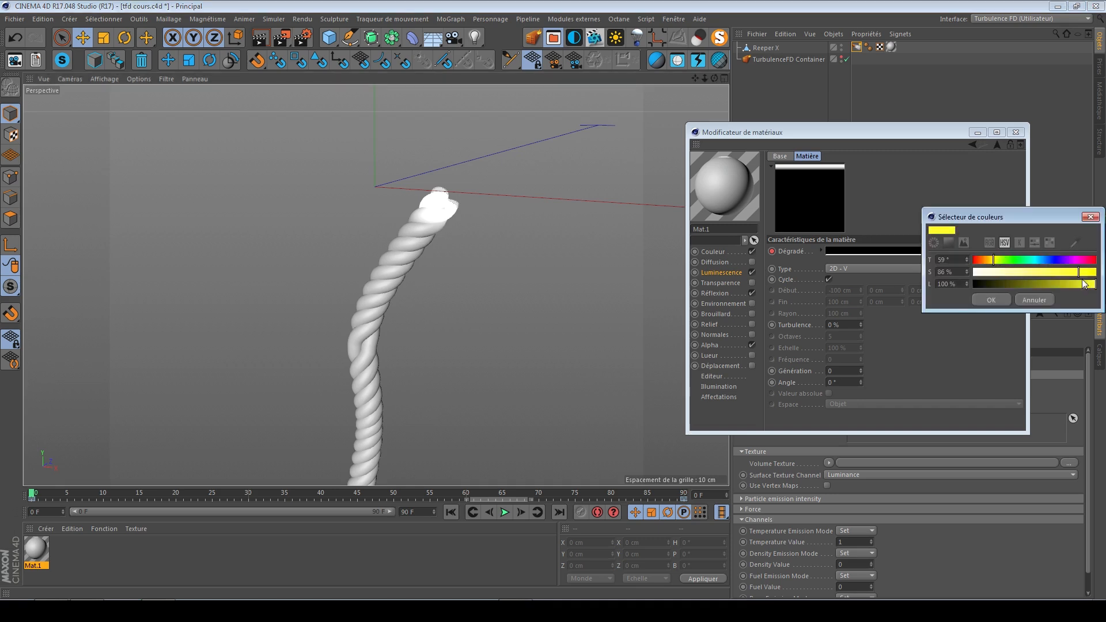
click(989, 262)
click(1000, 297)
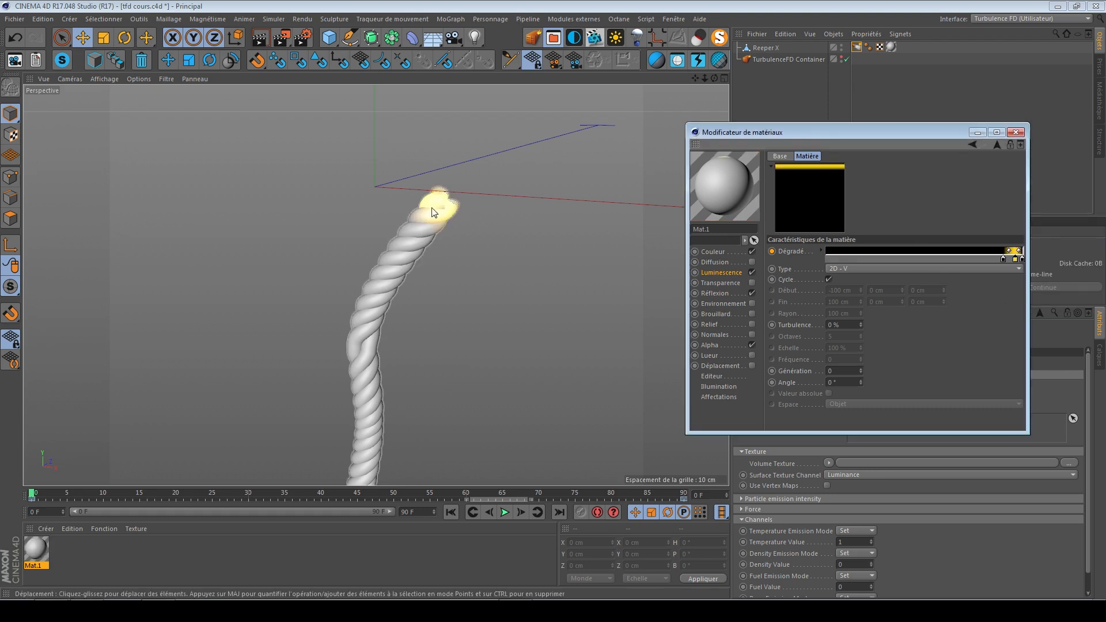
- Set the Luminescence gradient's turbulence to 1 % and inspect the effect on the rope's tip
scroll(429, 224, up, 5)
alt+drag(428, 219, 445, 223)
scroll(445, 222, down, 2)
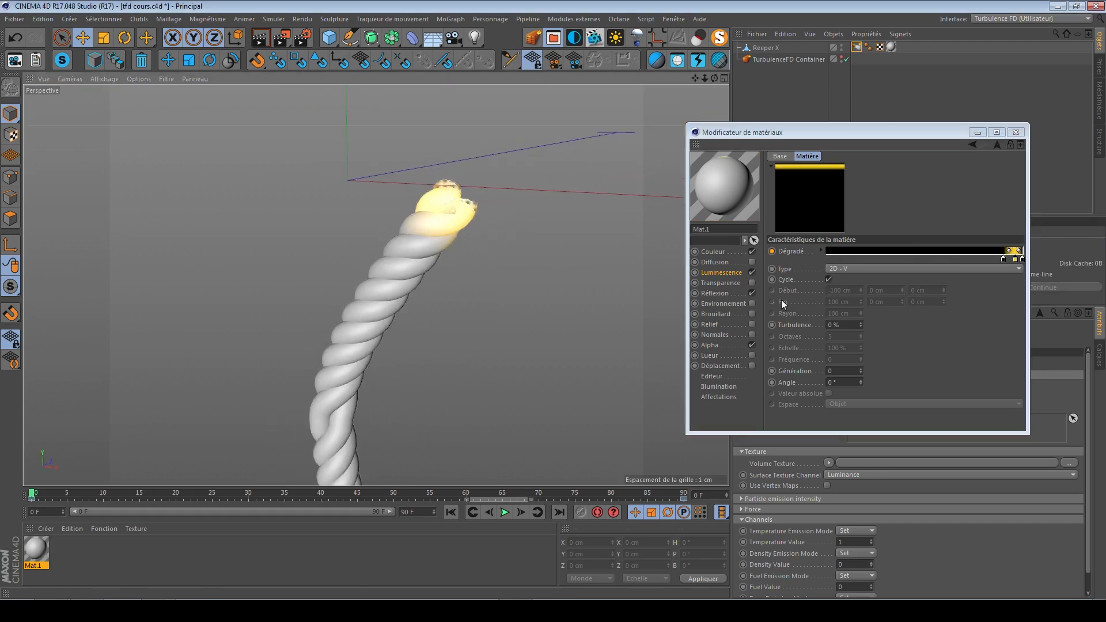
click(860, 328)
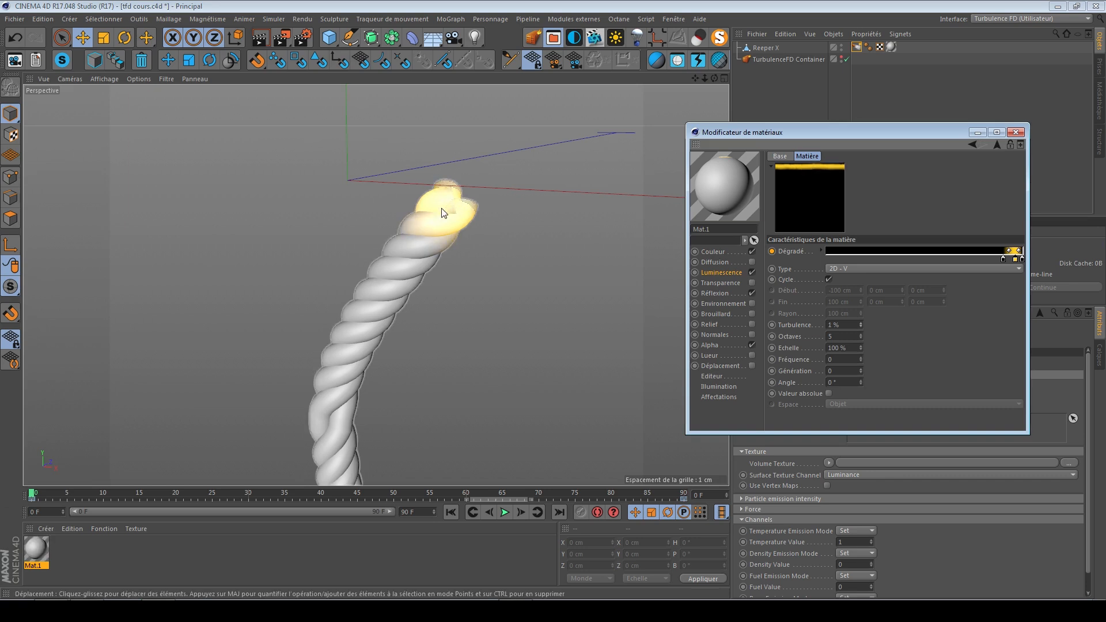
scroll(444, 212, up, 5)
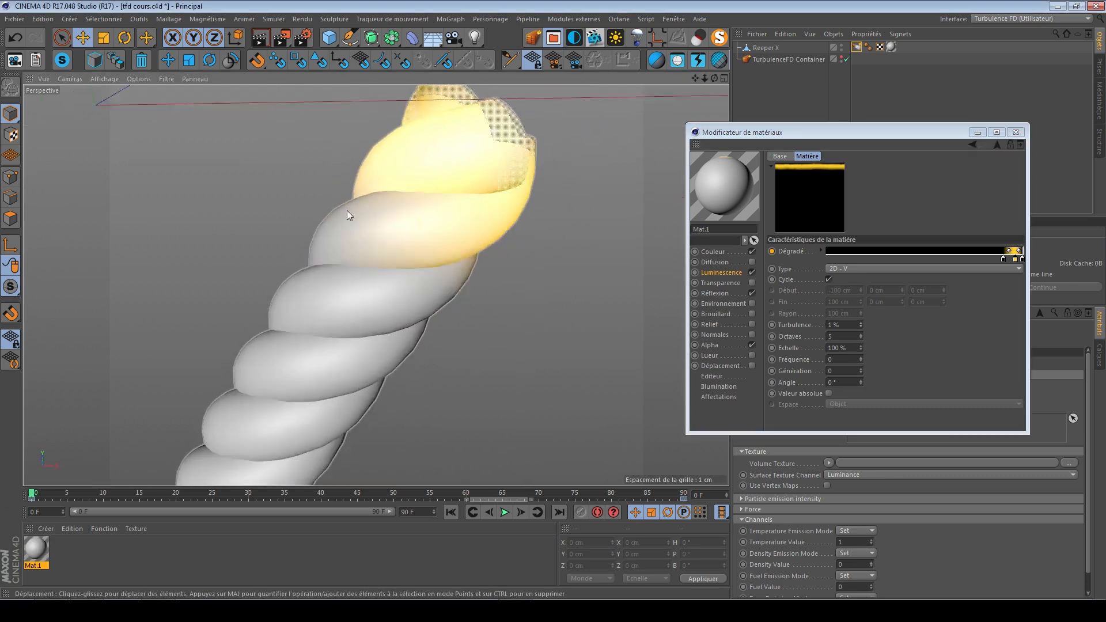
scroll(454, 206, down, 6)
alt+drag(479, 229, 466, 209)
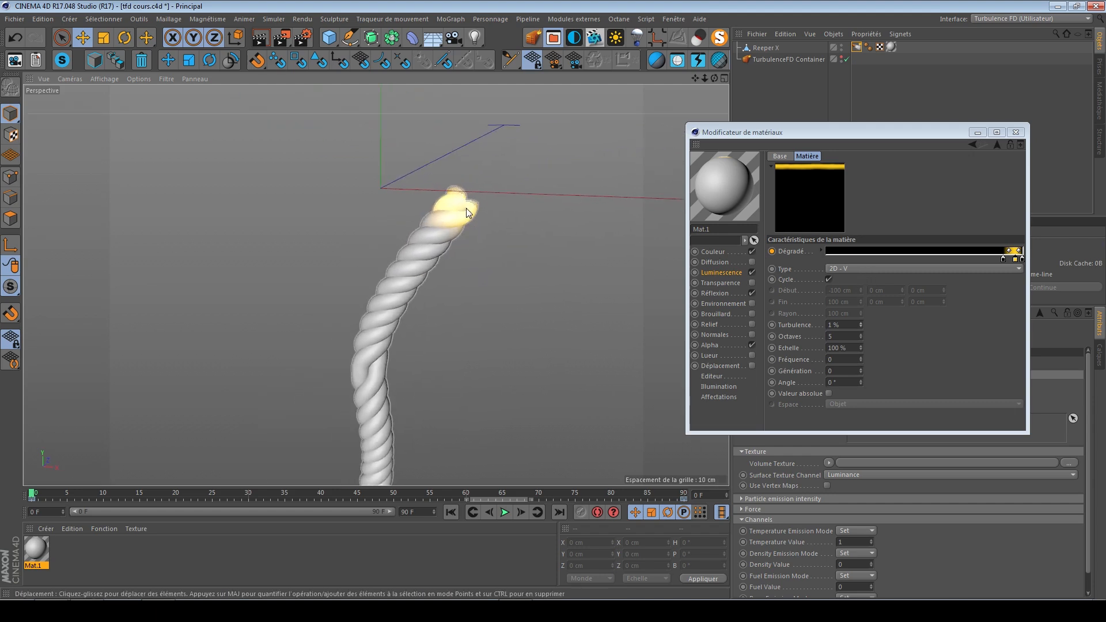
- Shift the yellow knot slightly towards the black knot before it and keyframe the Luminescence gradient at frame 0
click(1004, 261)
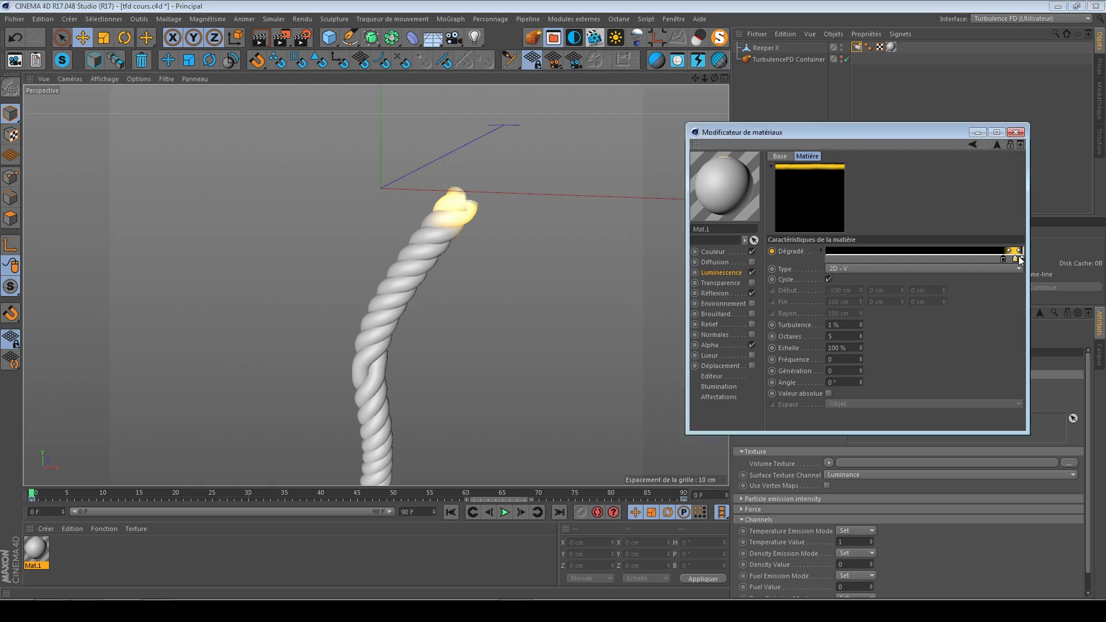
drag(1016, 259, 1014, 259)
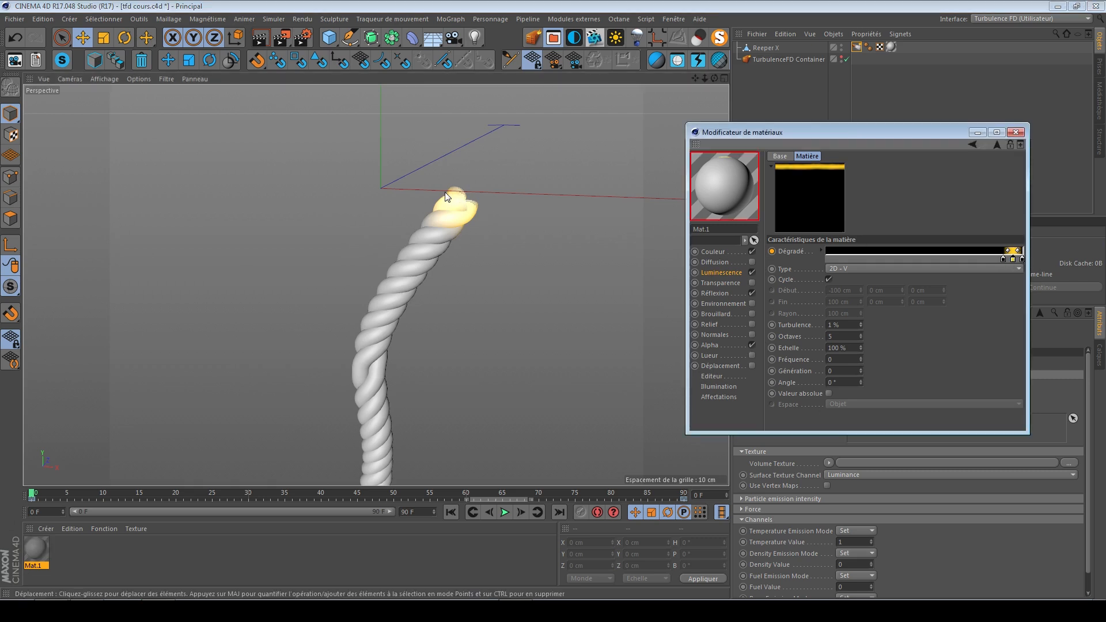
ctrl+click(772, 252)
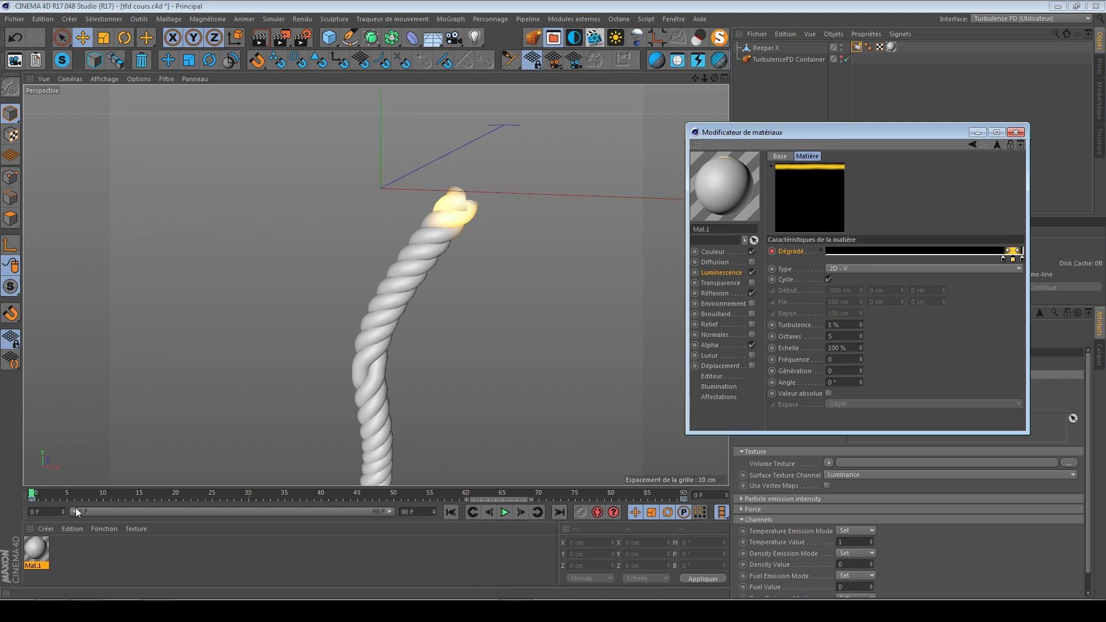
- At frame 90, move the far black knot of the Luminescence gradient to just before the white knot, at about 25 % of its length
drag(35, 495, 684, 490)
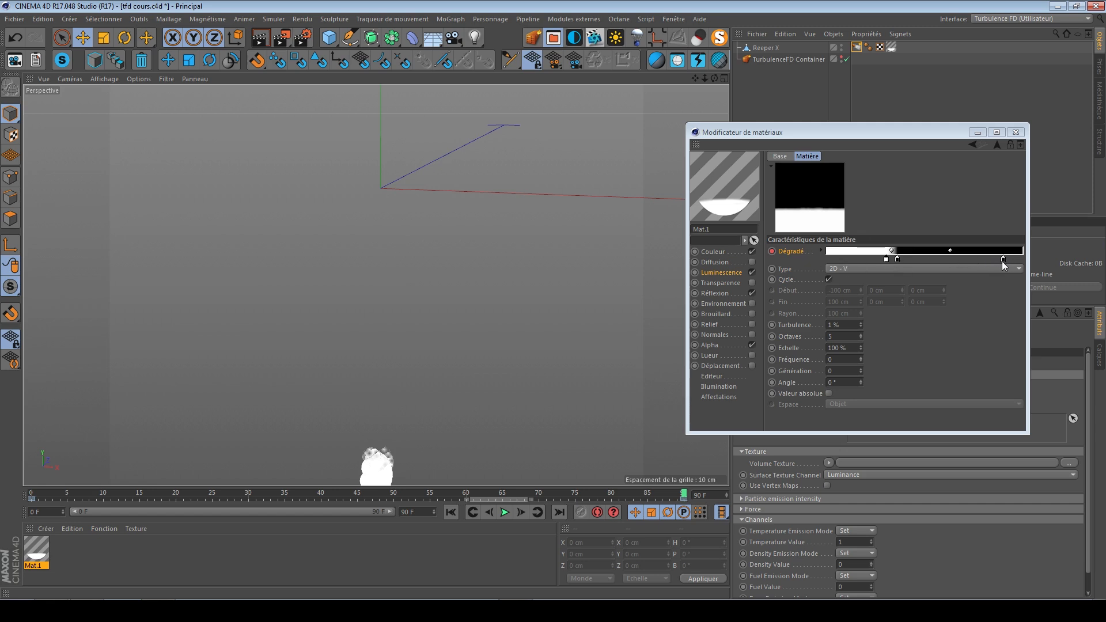
drag(1003, 260, 874, 262)
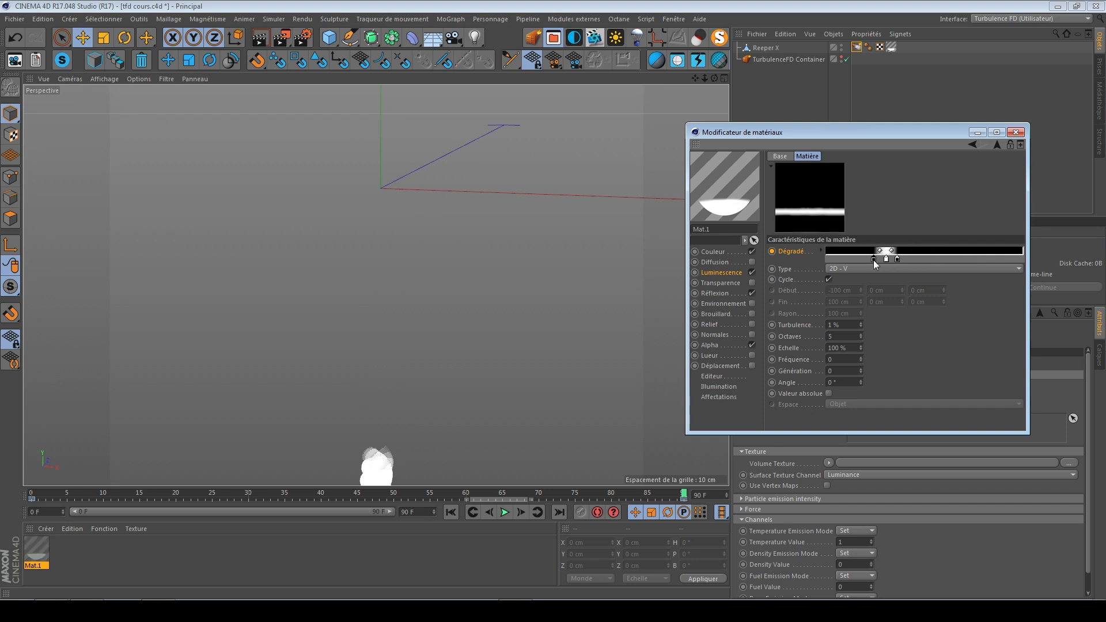
alt+drag(364, 430, 428, 316)
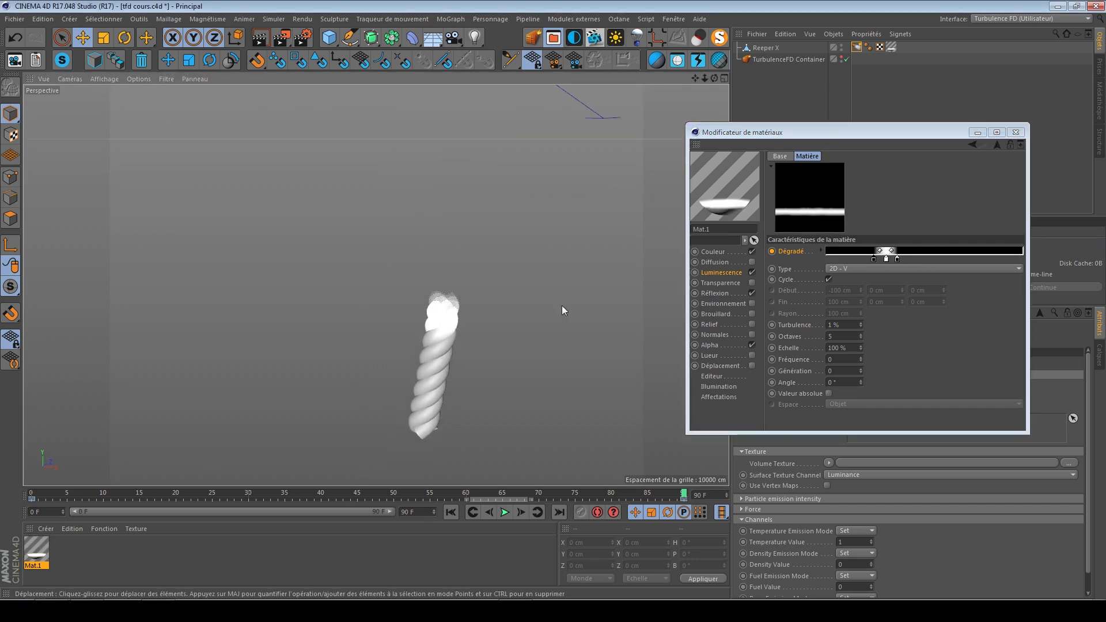
- Recolour the white knot of the frame 90 Luminescence gradient golden yellow with a hue of 49° and keyframe the gradient
double_click(886, 259)
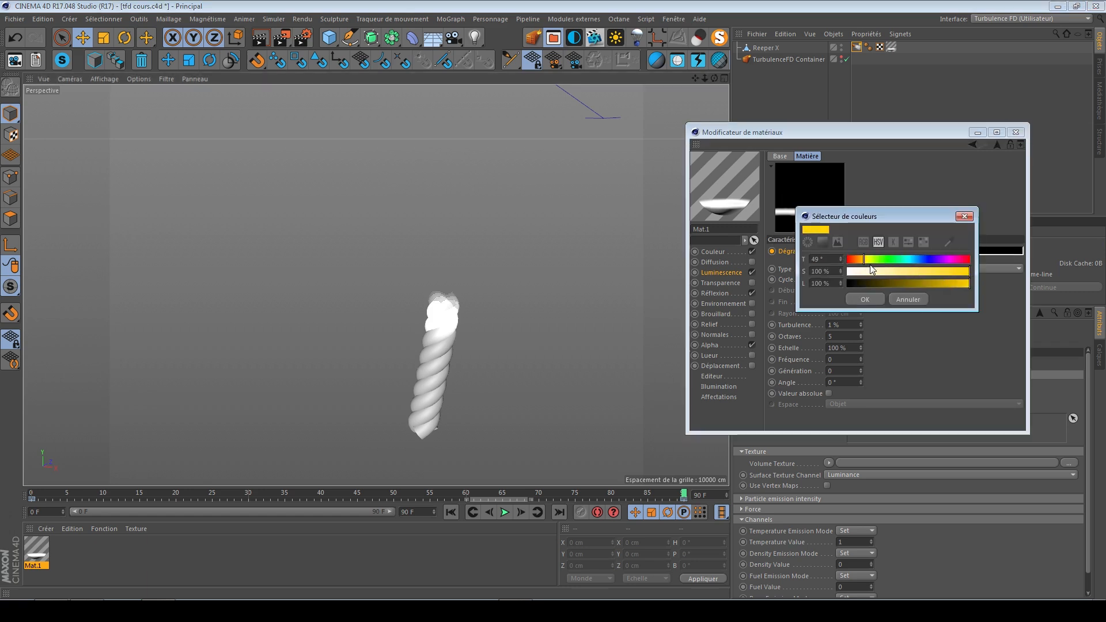
click(954, 284)
click(867, 300)
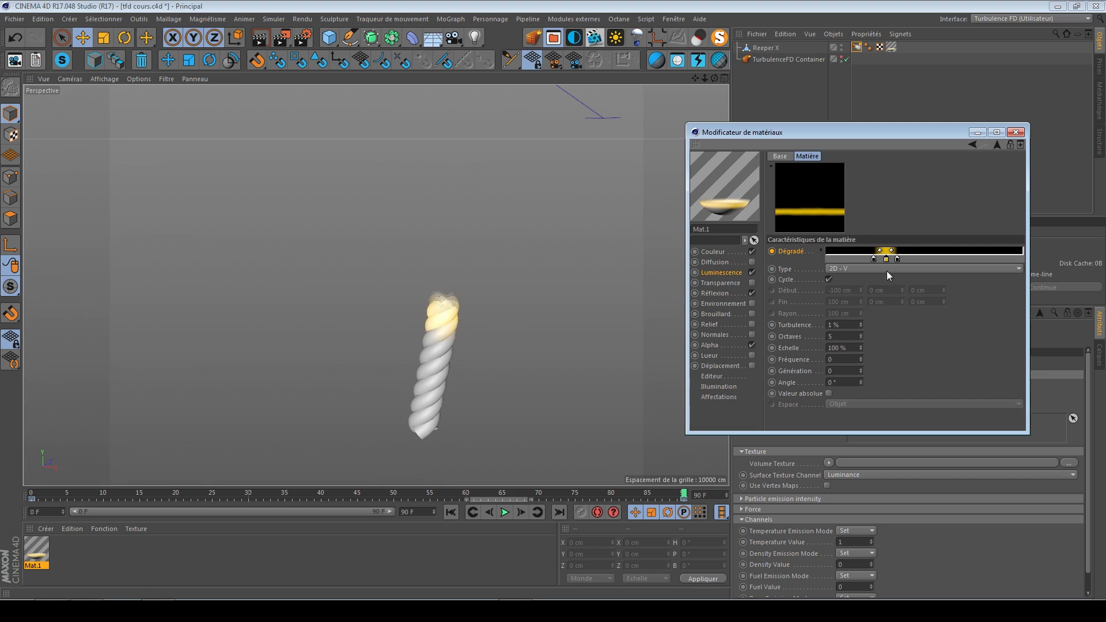
double_click(886, 259)
click(862, 299)
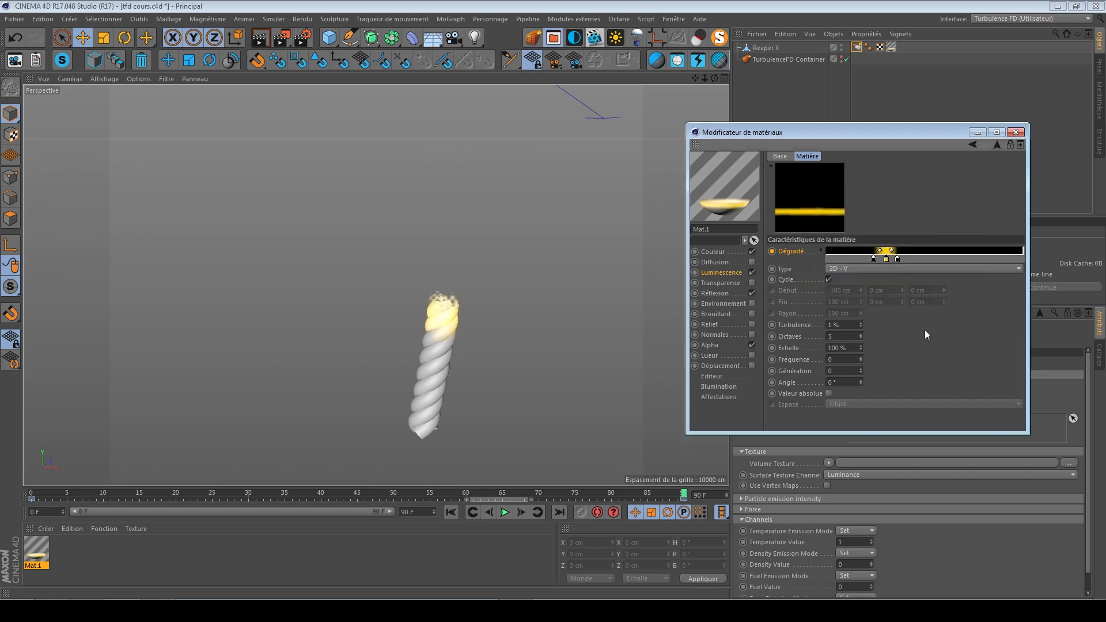
- Play and scrub the animation between frames 0 and 90 to check how the yellow band travels down the rope
click(505, 512)
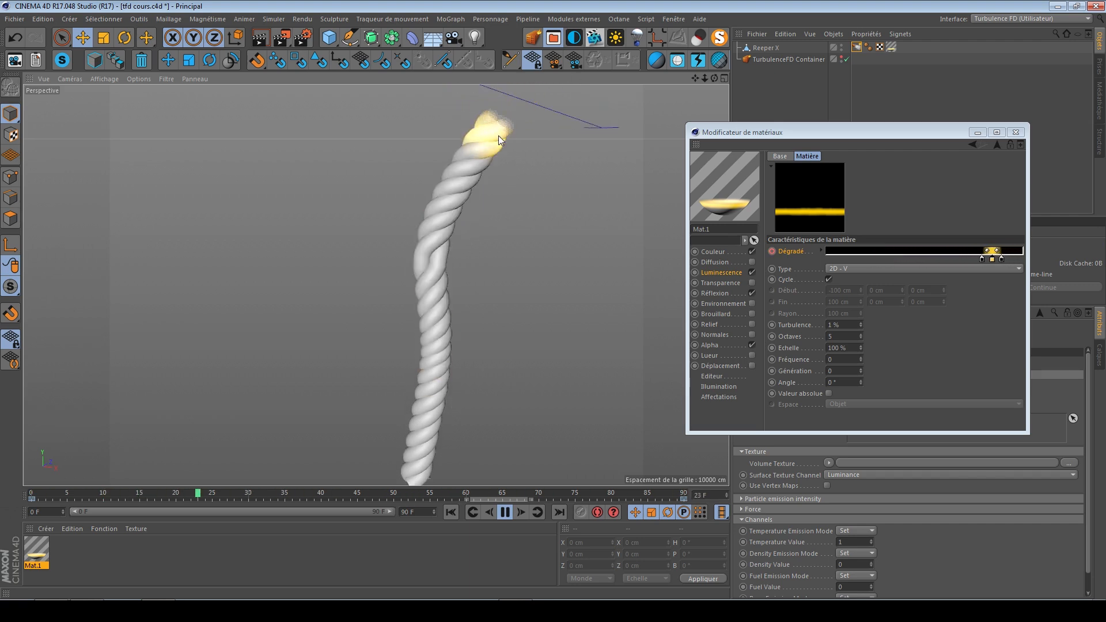
click(509, 513)
drag(650, 495, 695, 502)
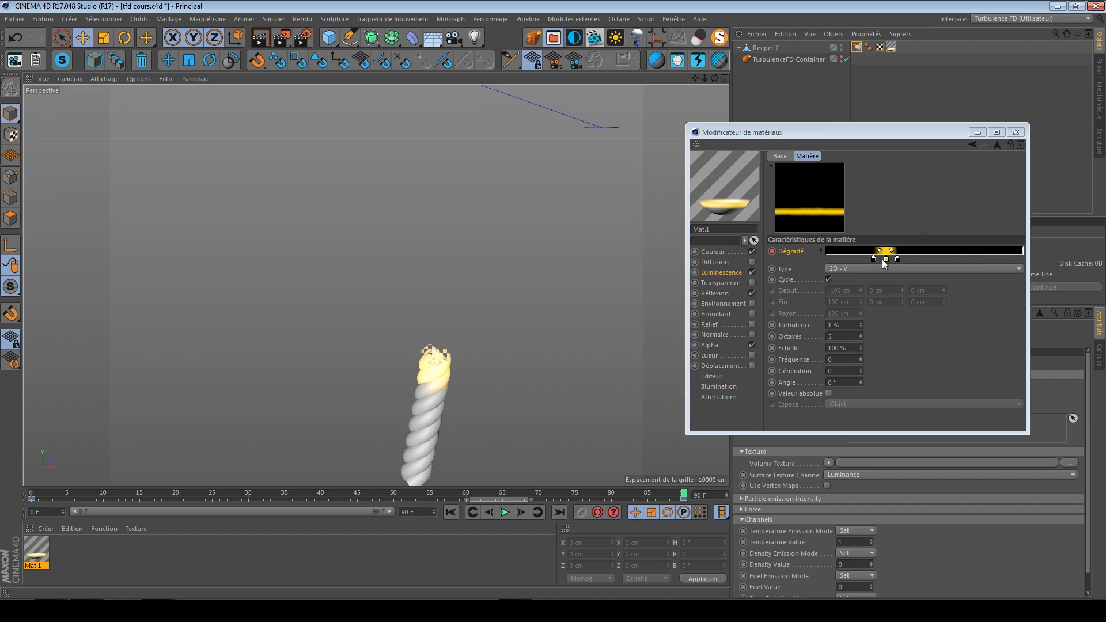
click(451, 512)
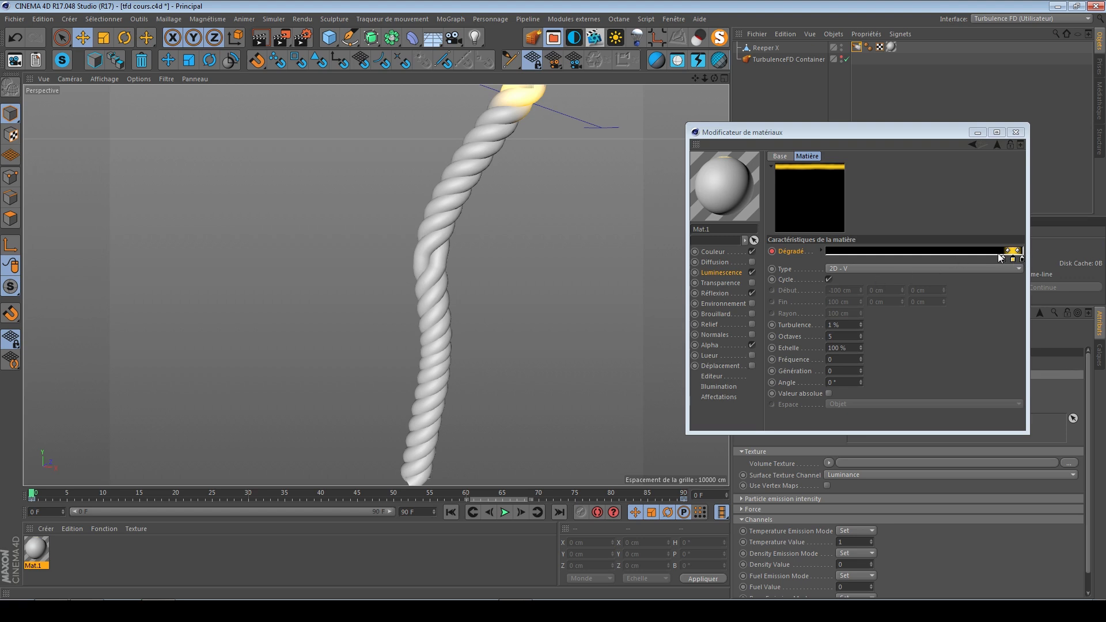
alt+middle_drag(522, 118, 508, 159)
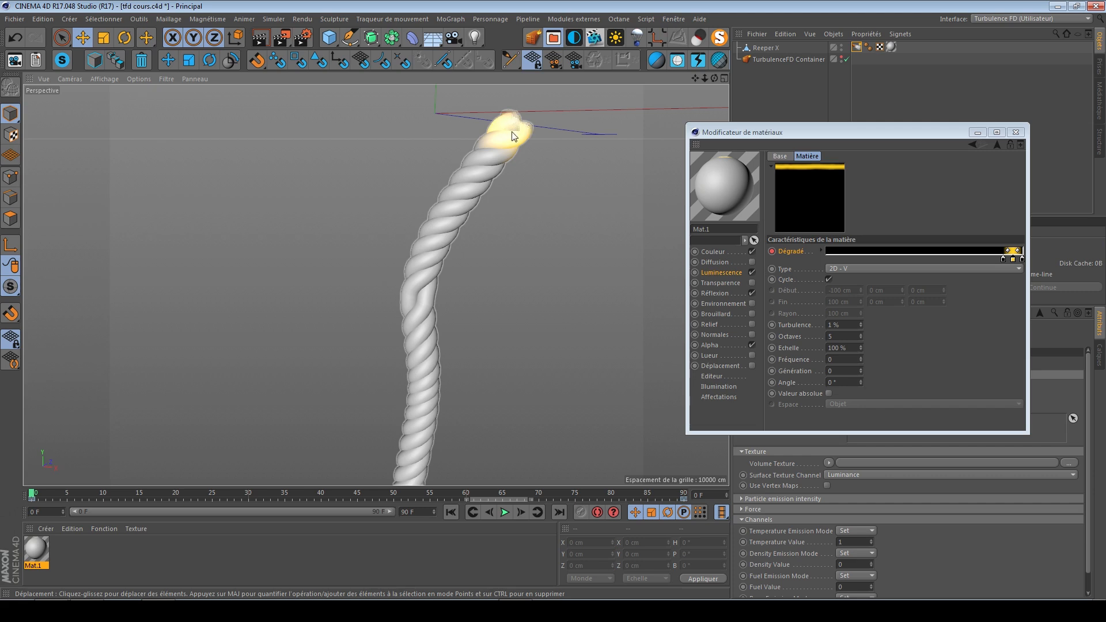
drag(156, 496, 32, 491)
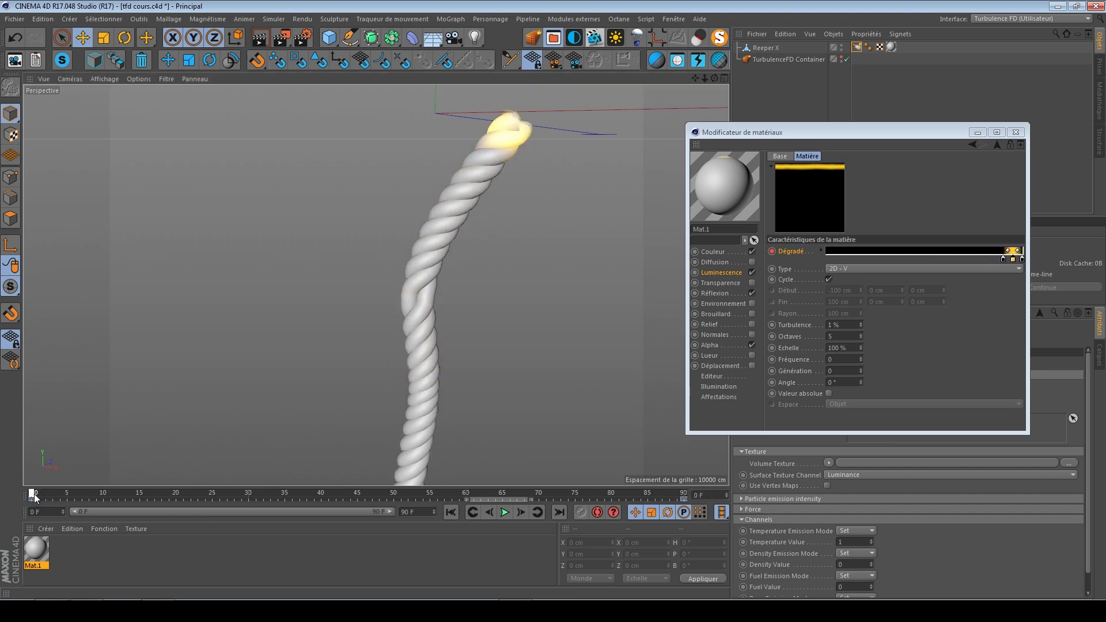
- Close the material editor and show the TurbulenceFD container in the viewport again
click(1016, 132)
alt+click(840, 55)
alt+drag(488, 183, 450, 243)
scroll(461, 207, down, 4)
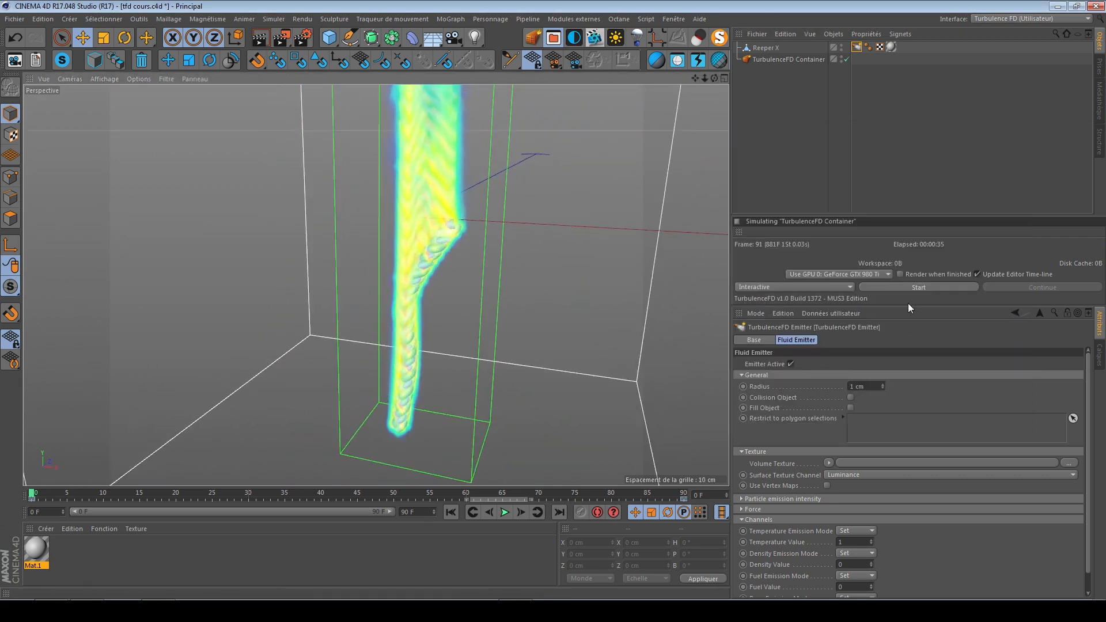
- Set the simulation mode to Cache, choose Cache 002 for the TurbulenceFD container and start the simulation
click(815, 286)
click(799, 298)
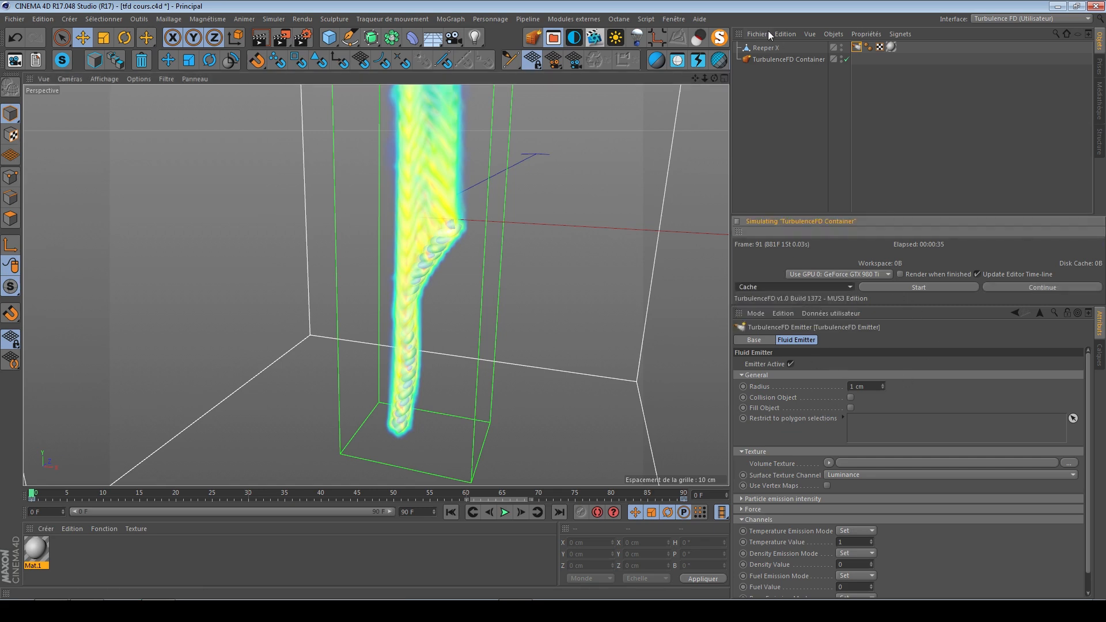
click(783, 59)
click(853, 473)
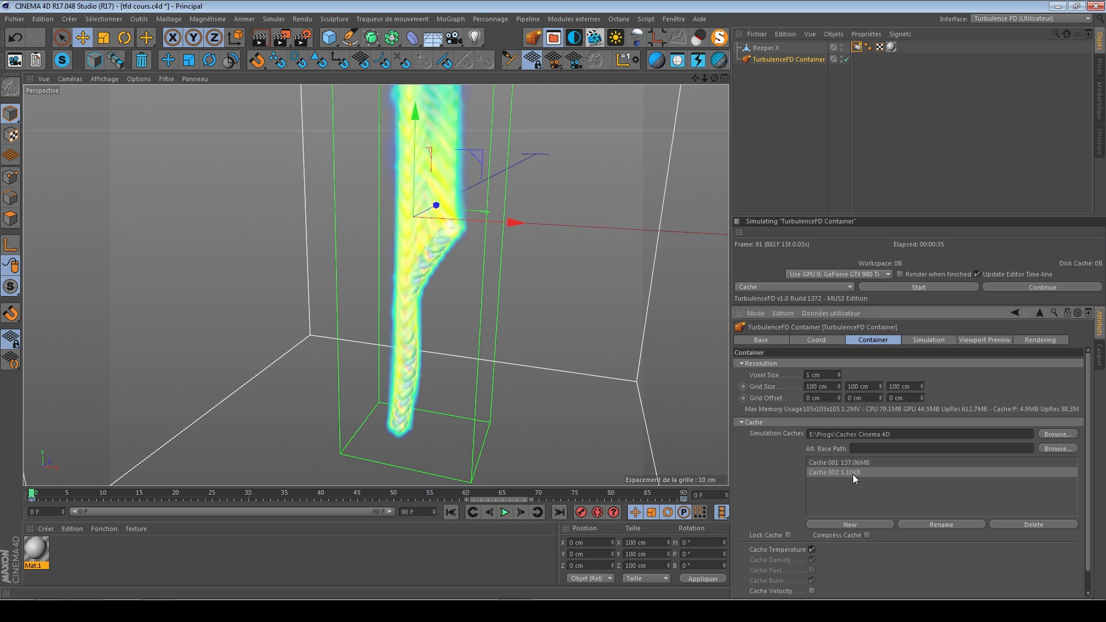
click(918, 288)
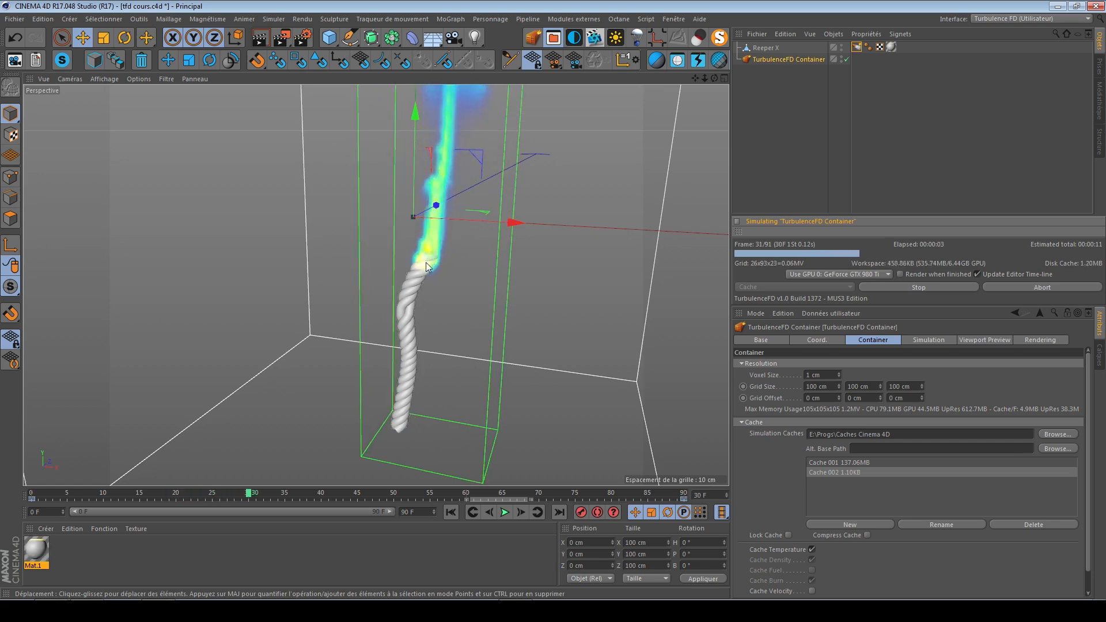
- Watch the cached simulation and scrub back to frame 0 to review the fire following the rope's burning end
alt+drag(416, 285, 386, 376)
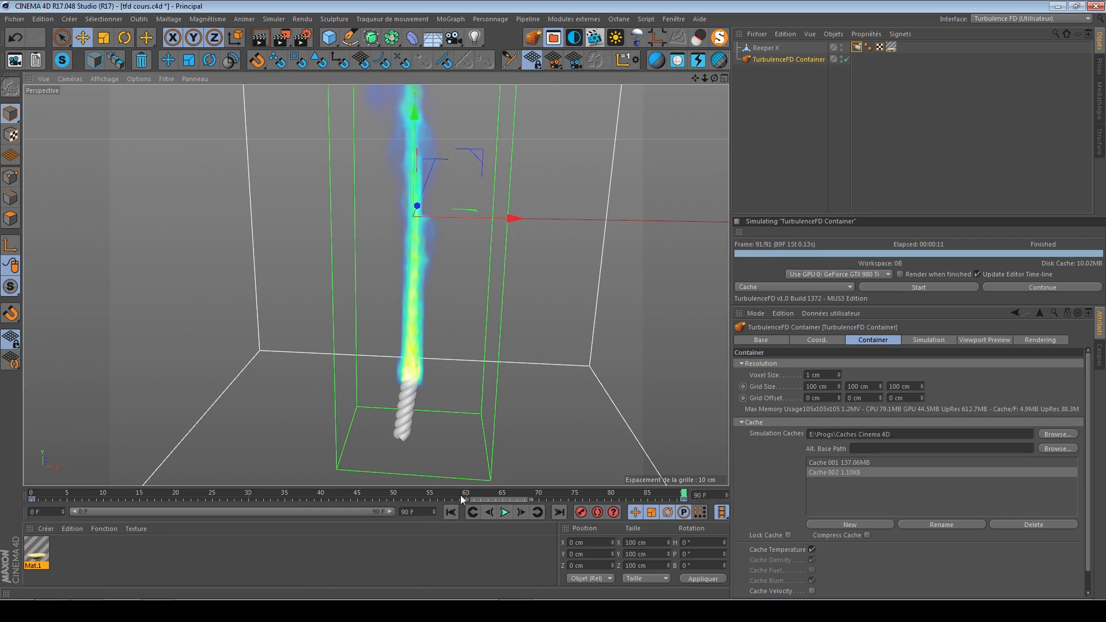
drag(480, 494, 60, 496)
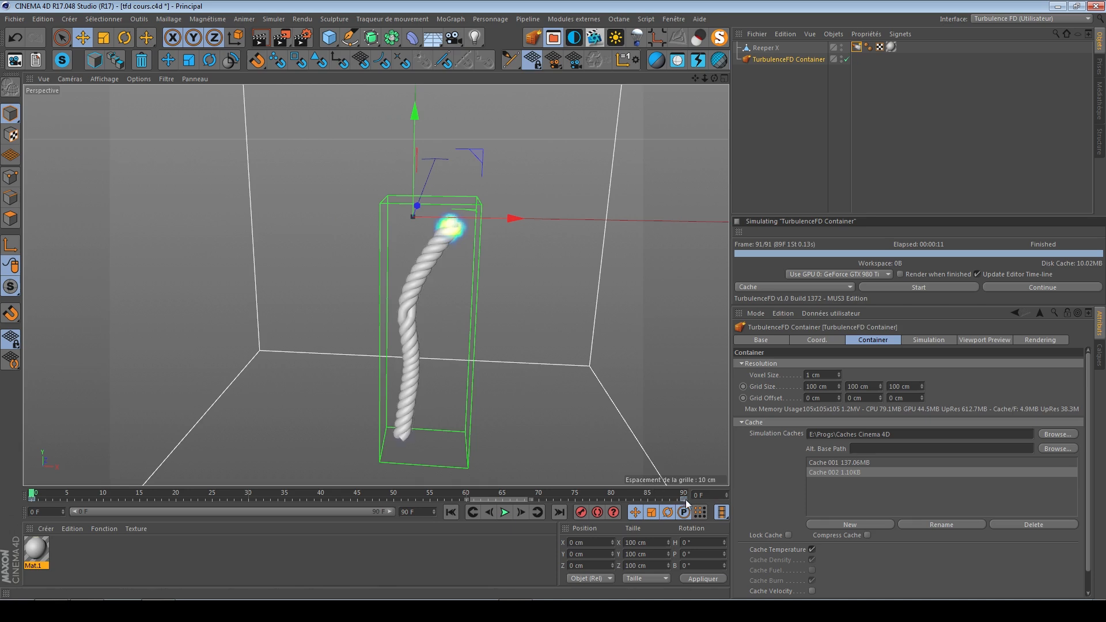
alt+drag(443, 234, 693, 290)
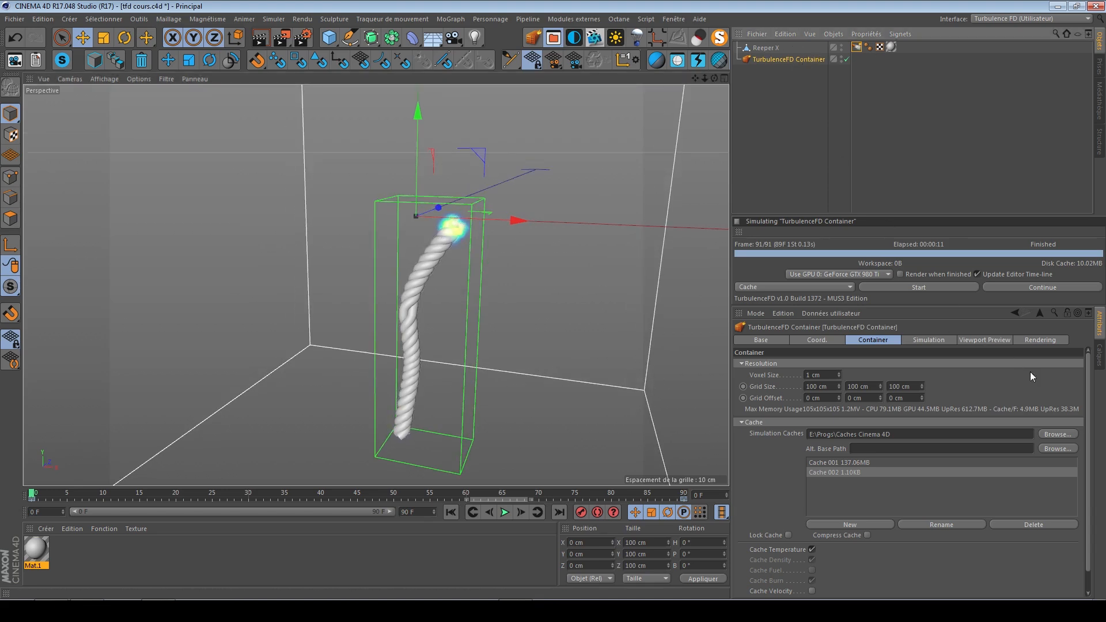
- Review the container's simulation and cache settings, the rope emitter's texture and vertex map options, and the vertex map command
click(936, 341)
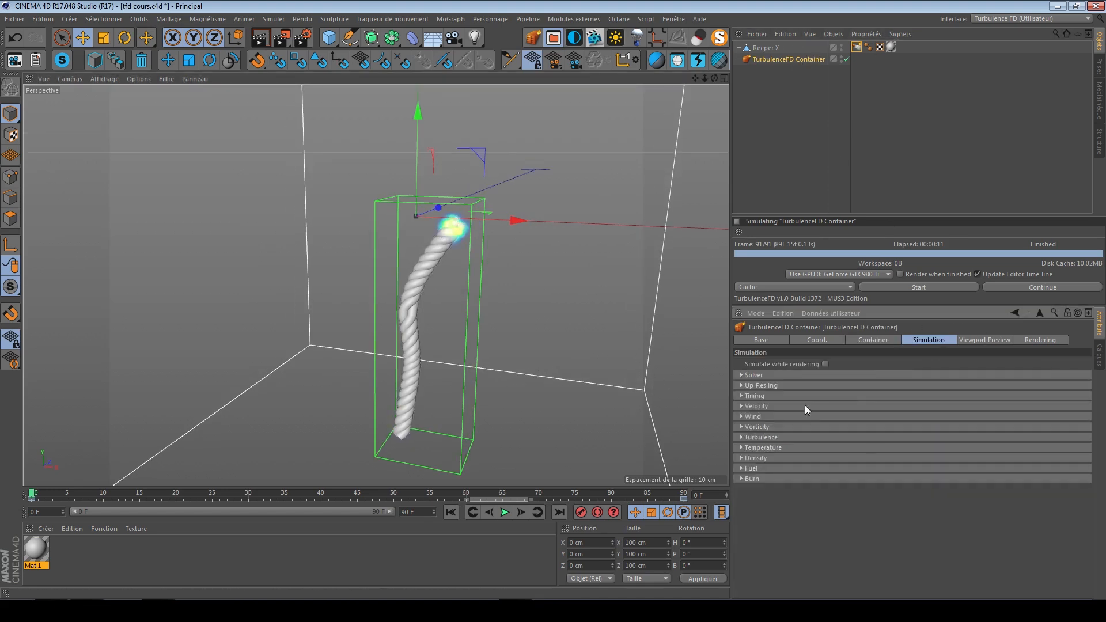
click(881, 342)
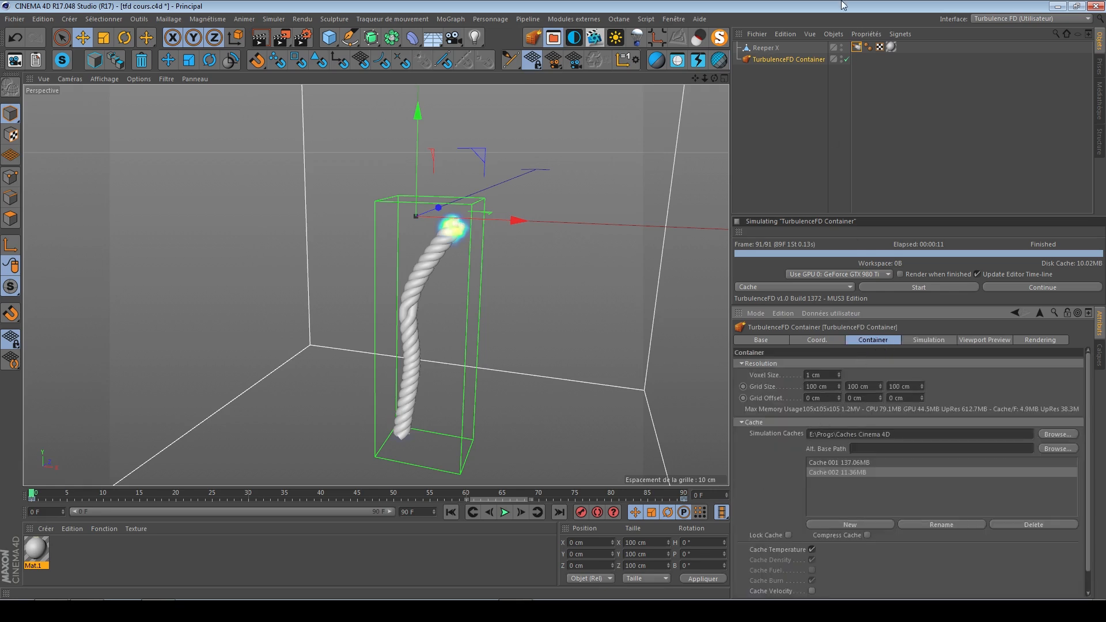
click(857, 48)
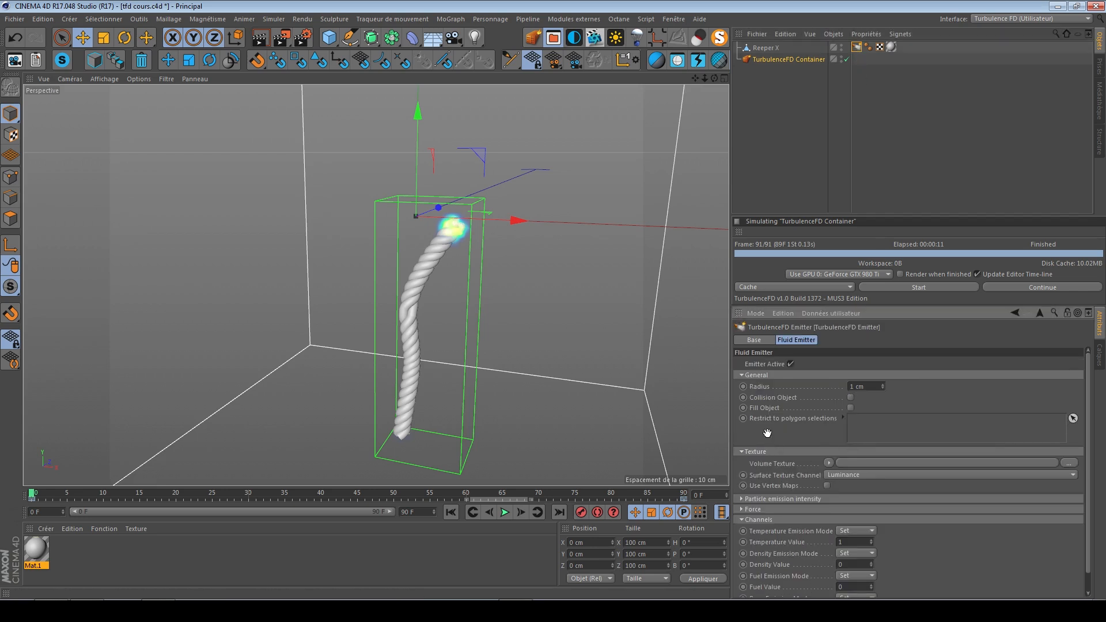
scroll(775, 446, down, 1)
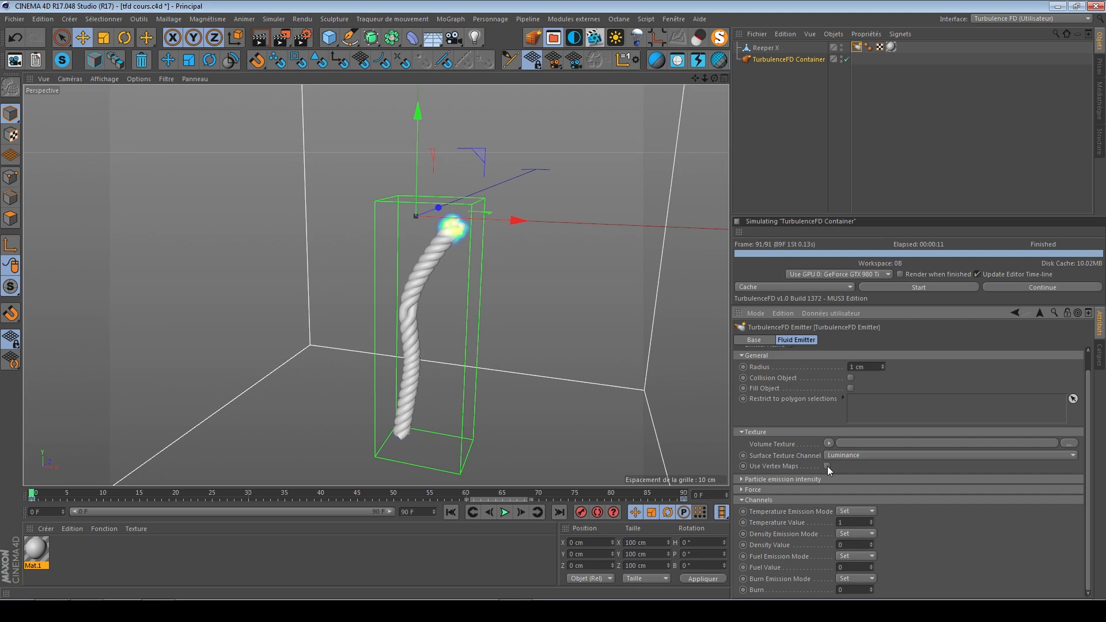
click(103, 19)
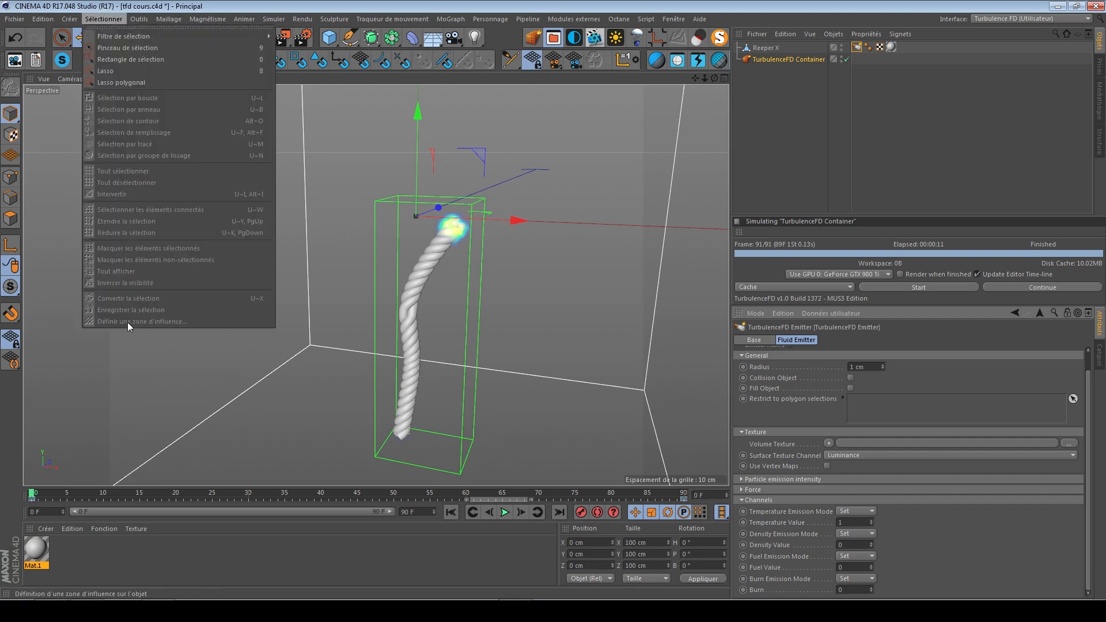
click(796, 129)
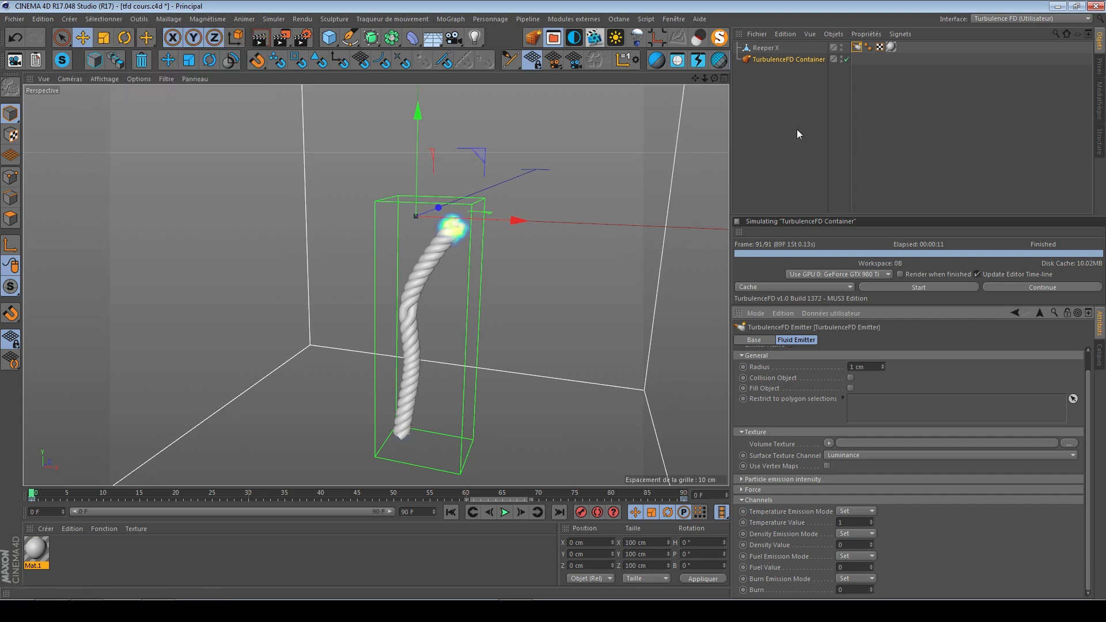
- Delete the Reeper X rope and rerun the TurbulenceFD container's simulation to overwrite the old cache
click(765, 47)
key(Delete)
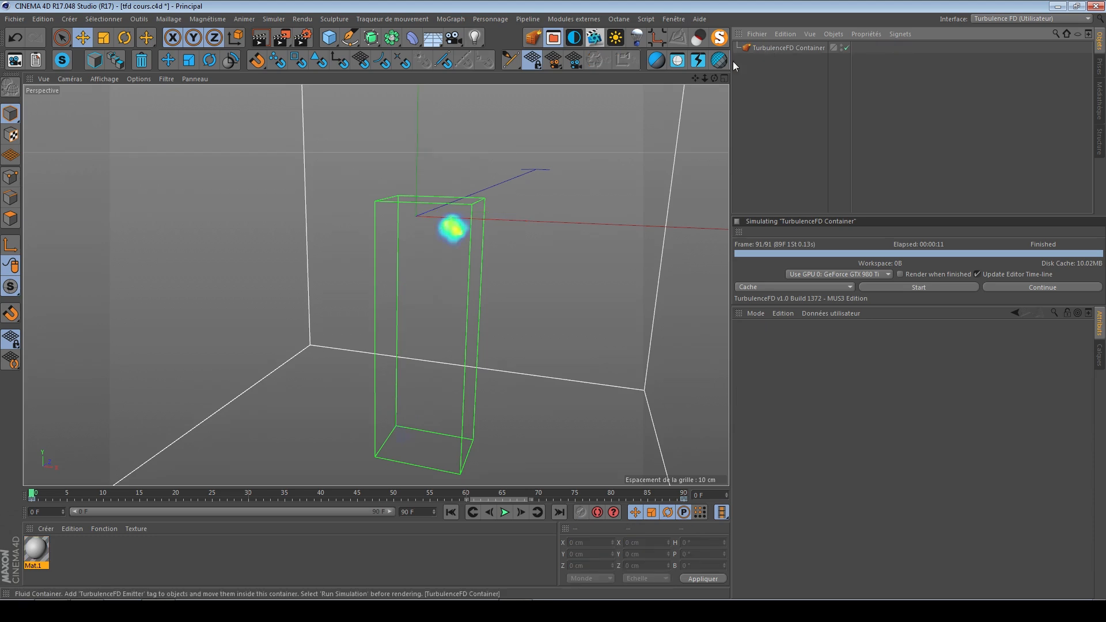
click(814, 49)
click(908, 288)
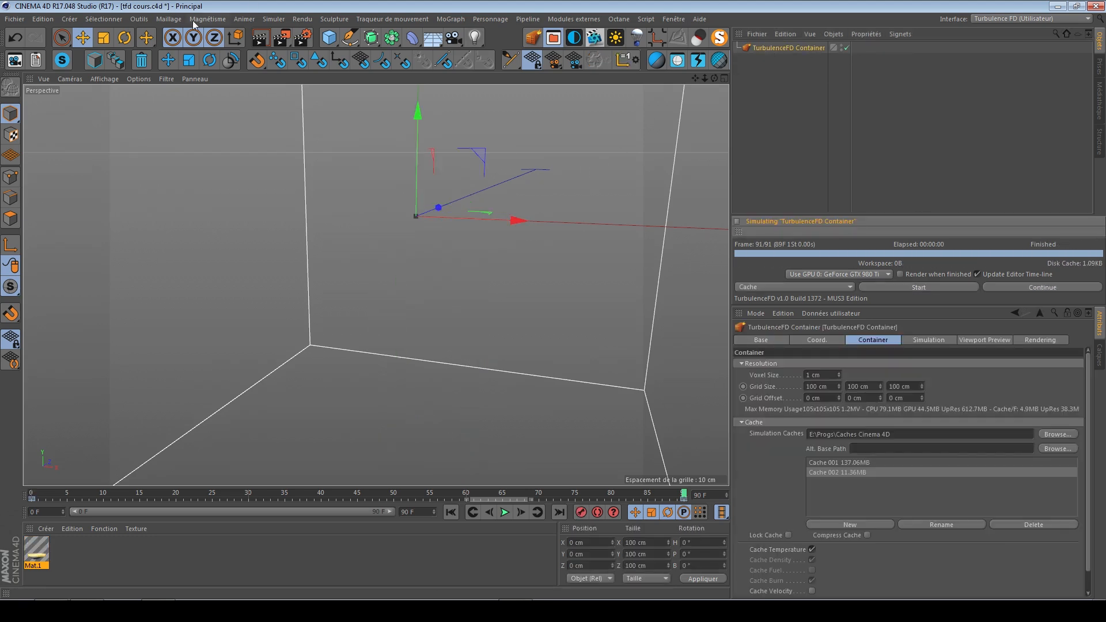
- Add a sphere, scale it to a radius of about 17.8 cm and lower it to about Y -11.6 cm
drag(330, 44, 629, 80)
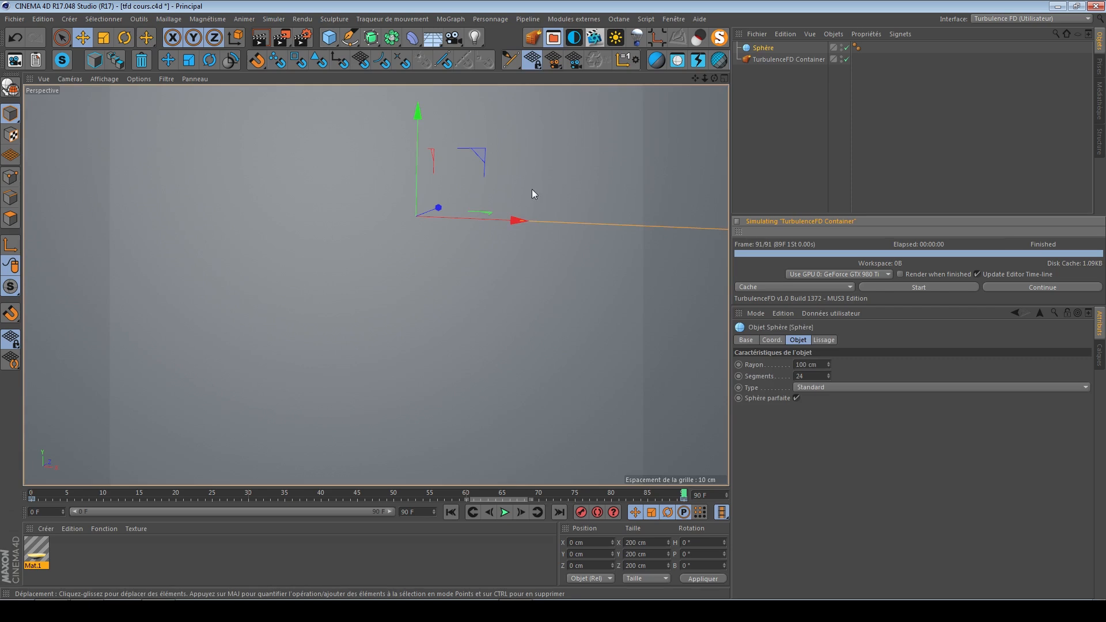
key(t)
drag(553, 212, 220, 353)
key(e)
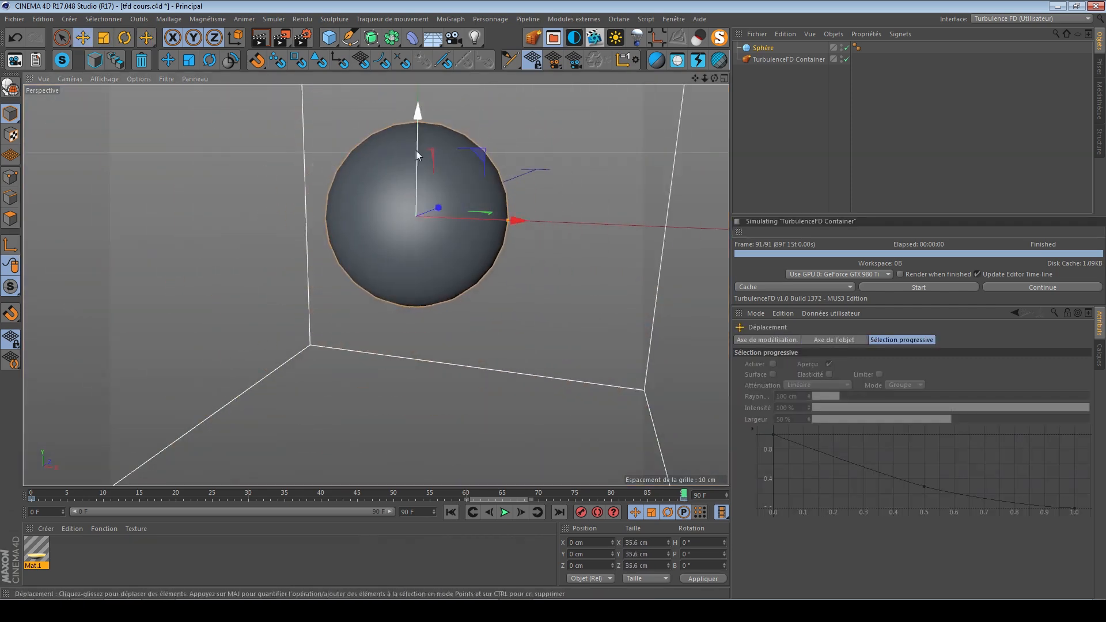
drag(417, 152, 418, 209)
mouse_move(439, 251)
alt+mouse_down()
mouse_move(378, 278)
mouse_move(438, 265)
alt+mouse_up()
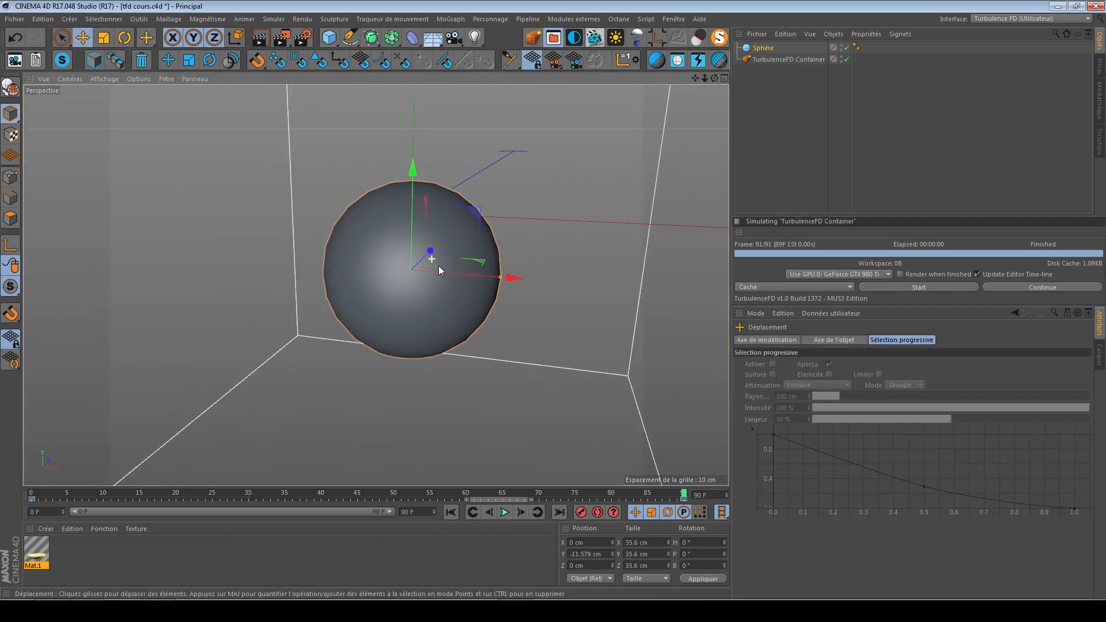
- Set the sphere's segments to 174 to give it a much denser mesh
click(764, 47)
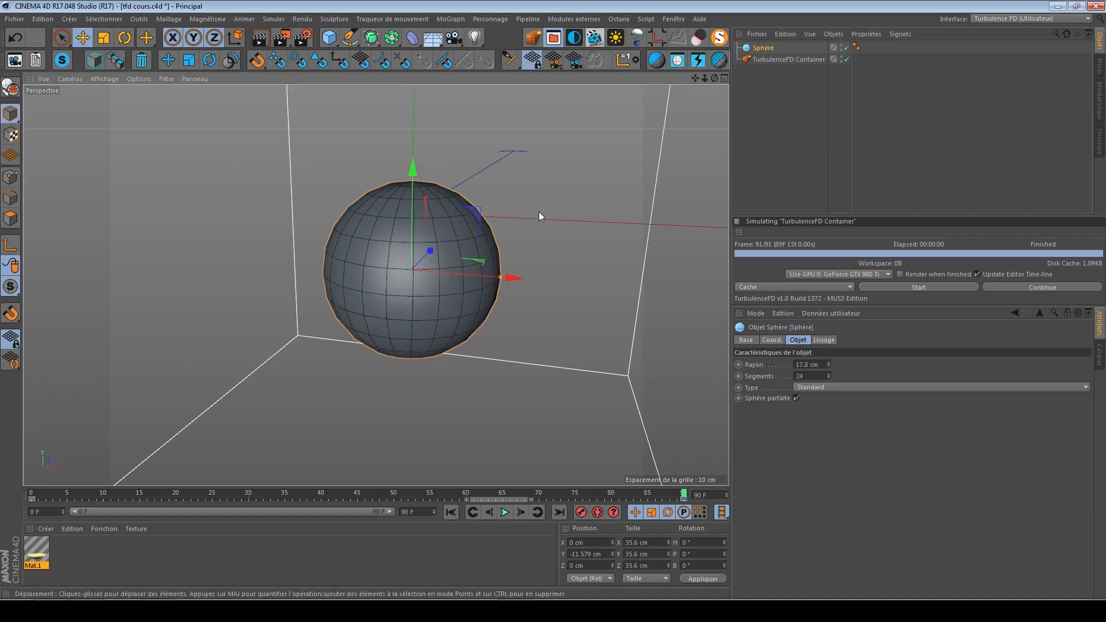
alt+drag(392, 261, 426, 275)
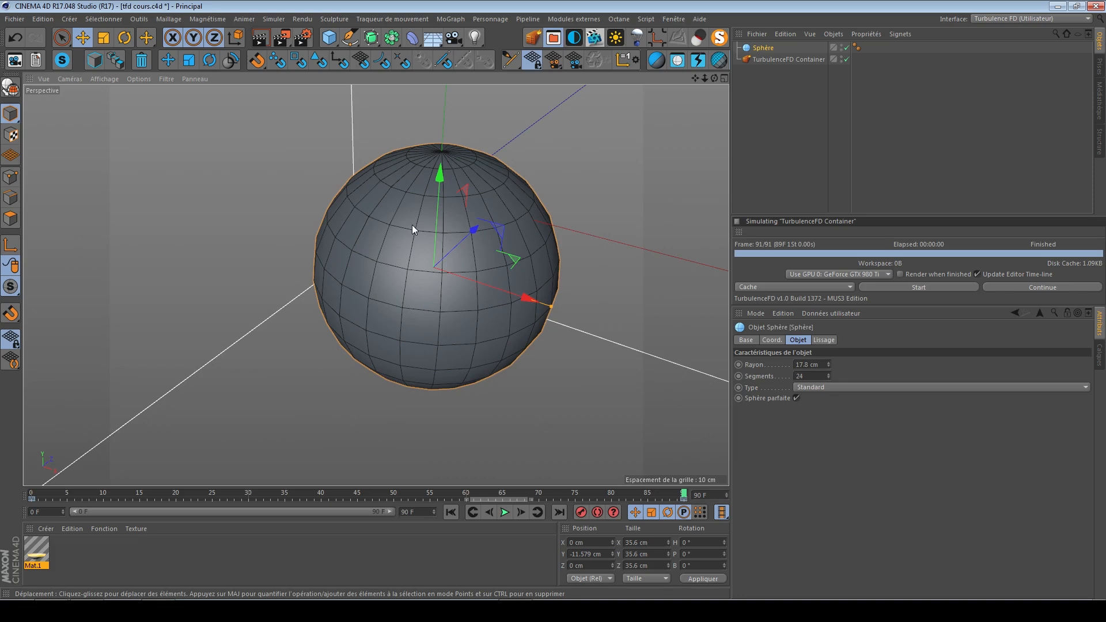
scroll(424, 227, up, 4)
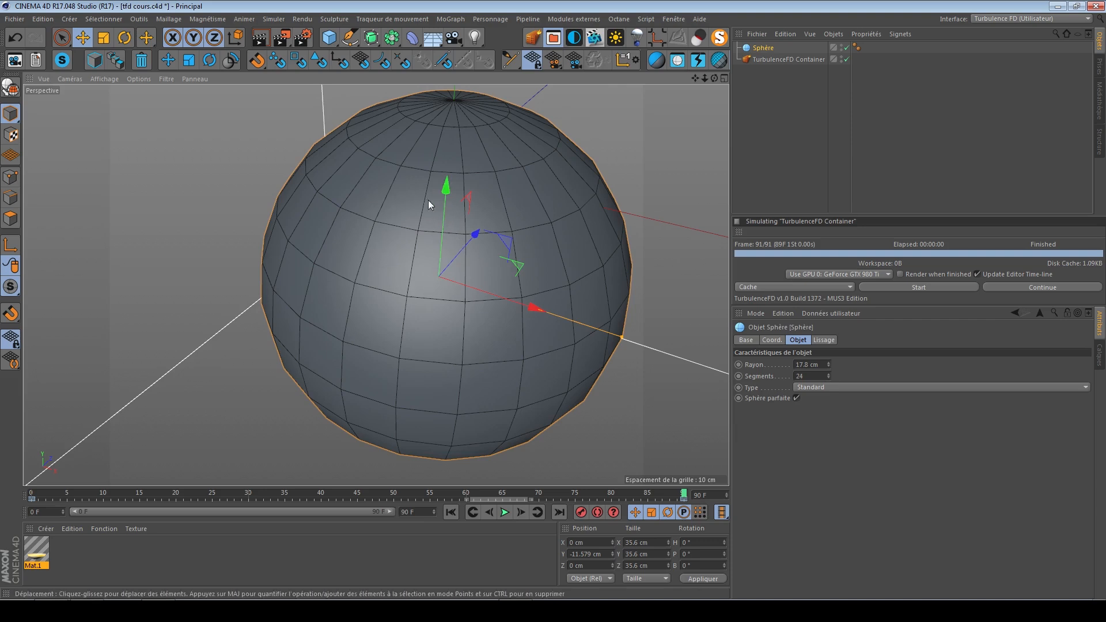
alt+middle_drag(418, 230, 433, 248)
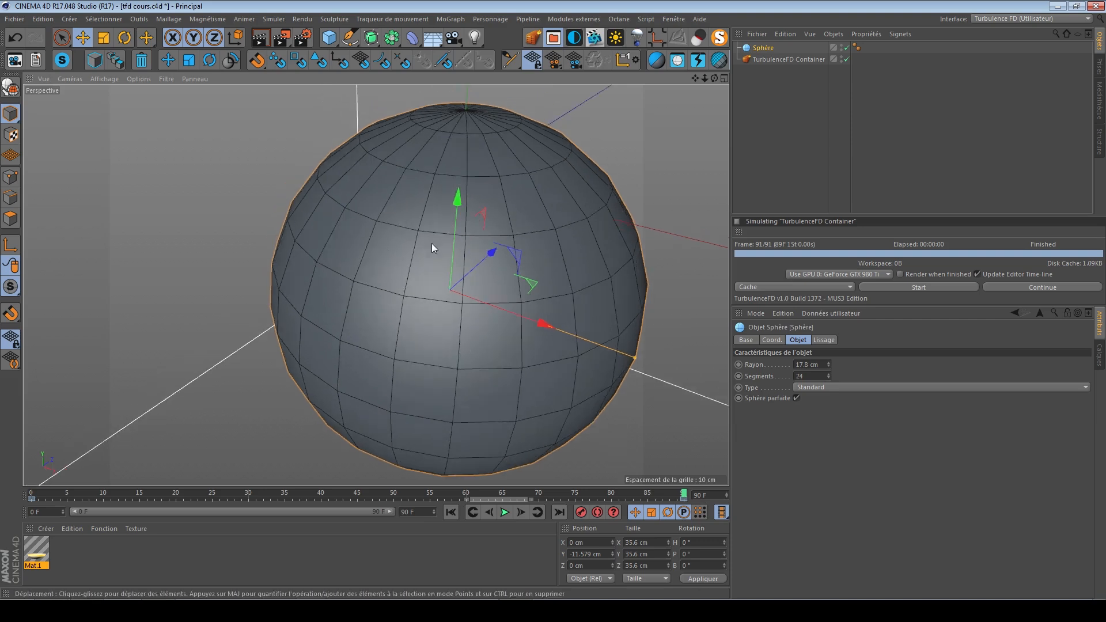
alt+drag(421, 234, 427, 229)
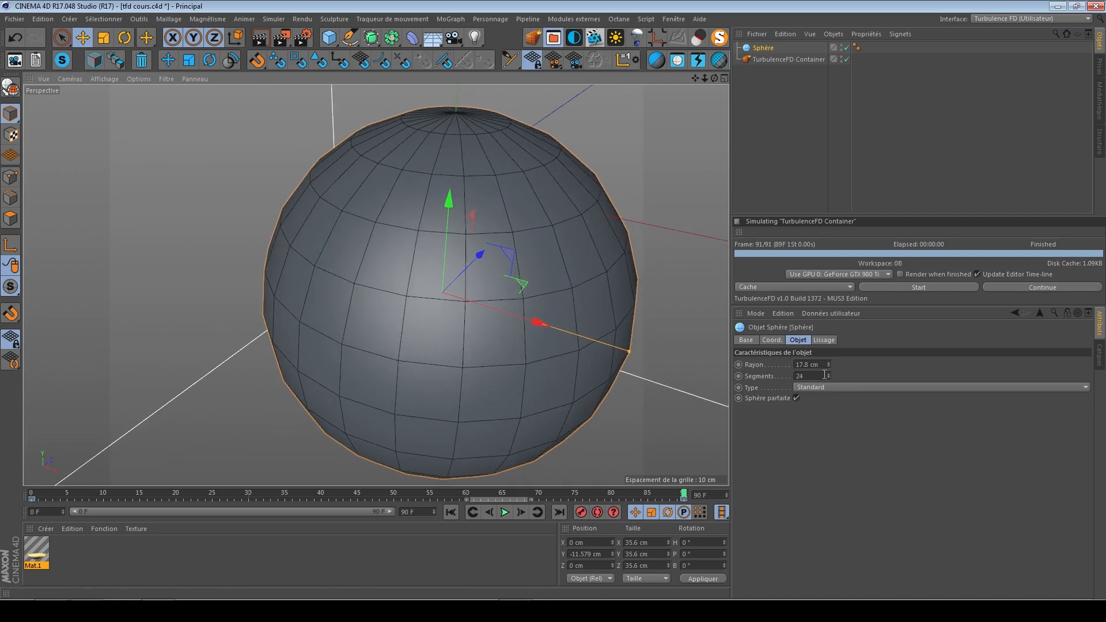
mouse_move(829, 375)
mouse_down()
mouse_move(831, 253)
mouse_move(831, 377)
mouse_up()
scroll(474, 315, down, 6)
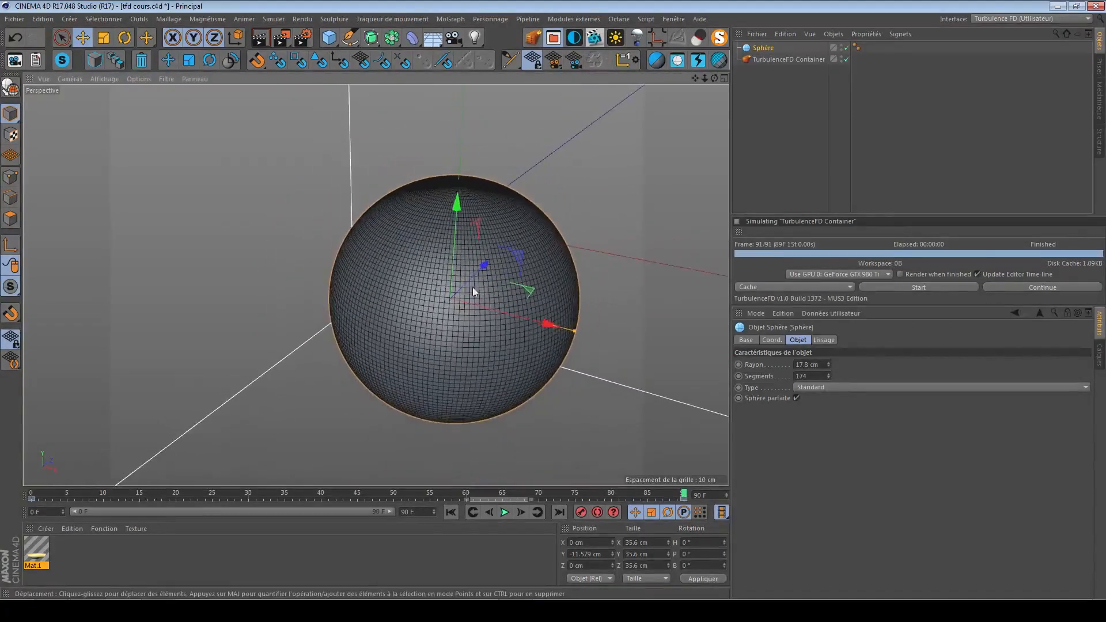
alt+drag(448, 304, 450, 299)
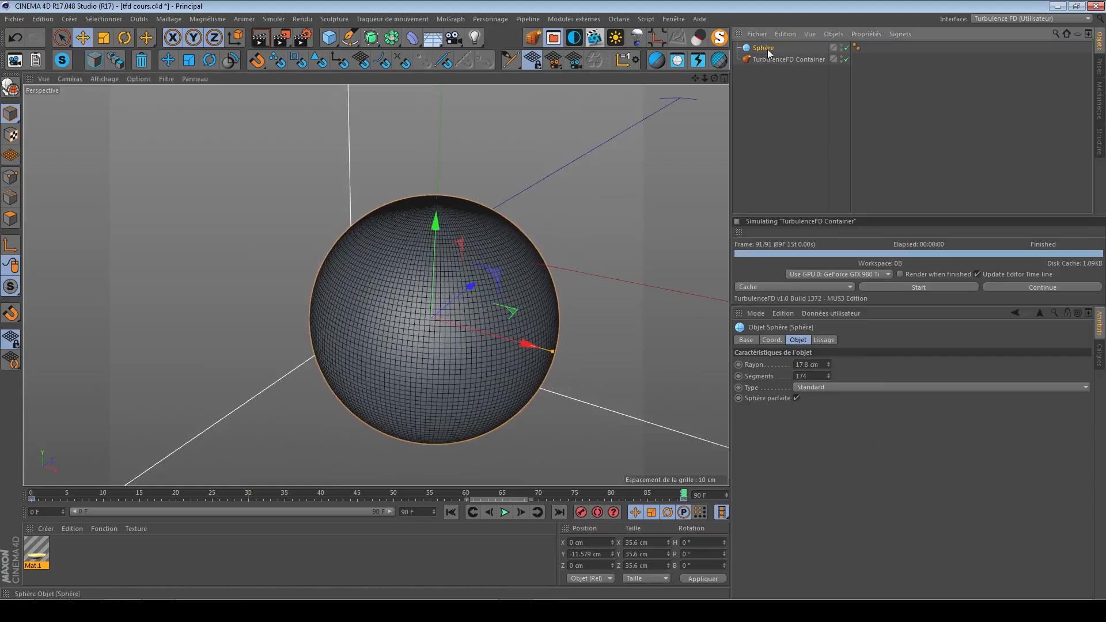
- Convert the parametric sphere into an editable polygon object
click(10, 87)
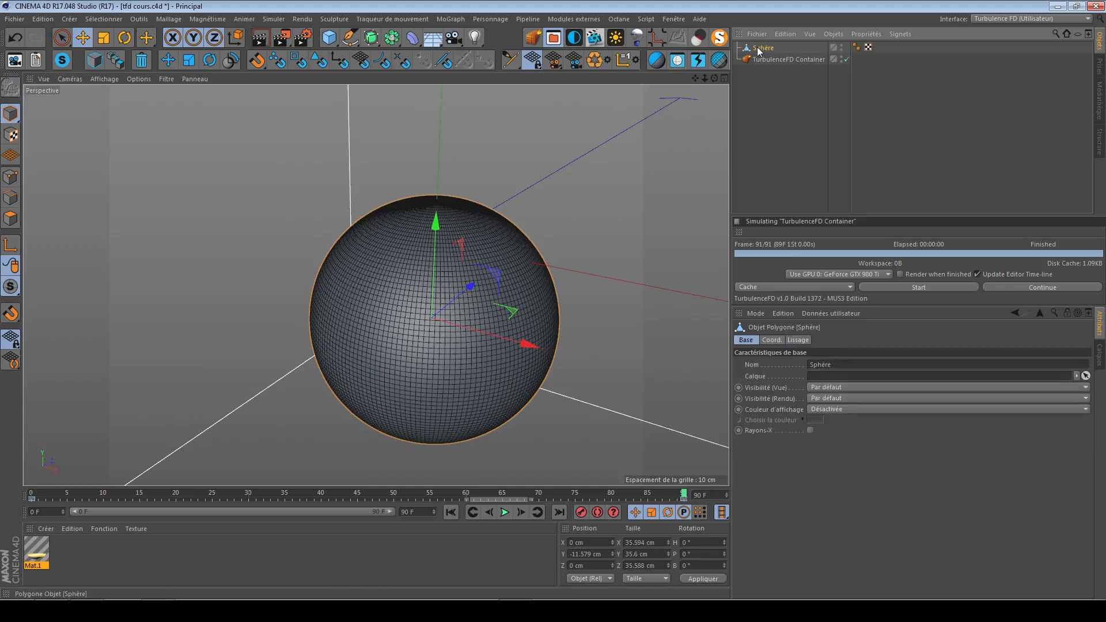
alt+drag(403, 329, 414, 335)
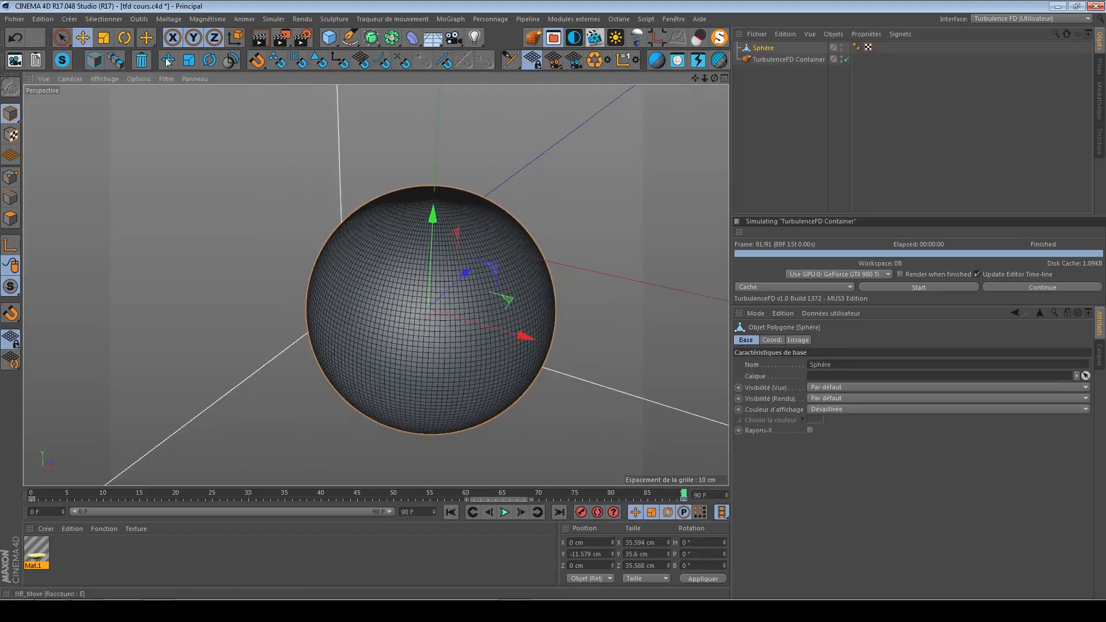
click(105, 21)
click(303, 268)
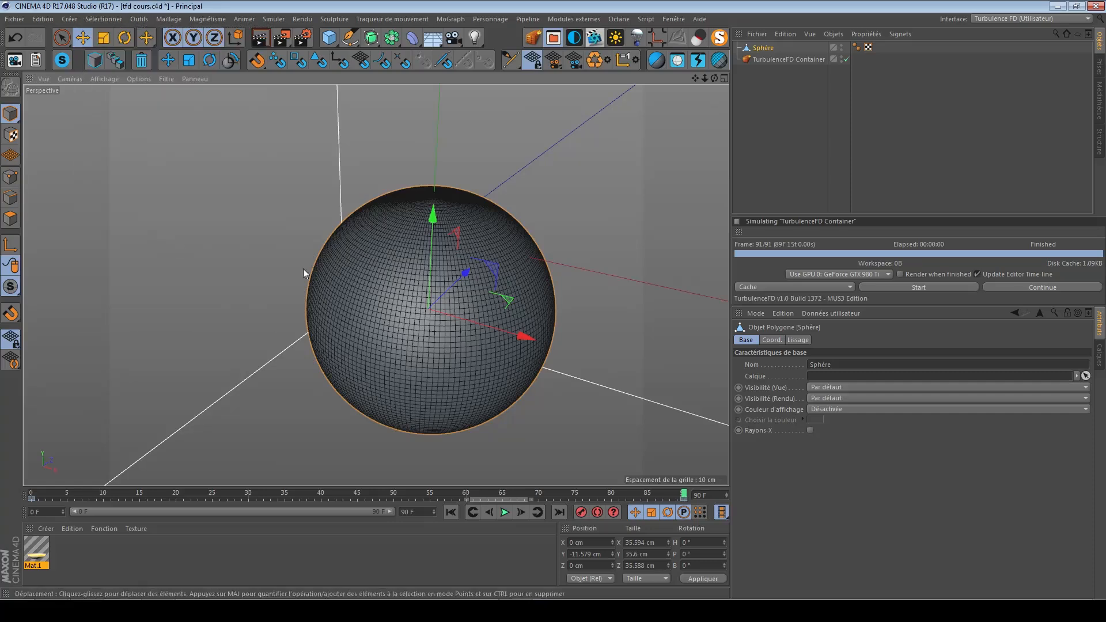
- In polygon mode, create a vertex map over the whole sphere with a value of 0 % and mode Définir
click(13, 220)
click(91, 21)
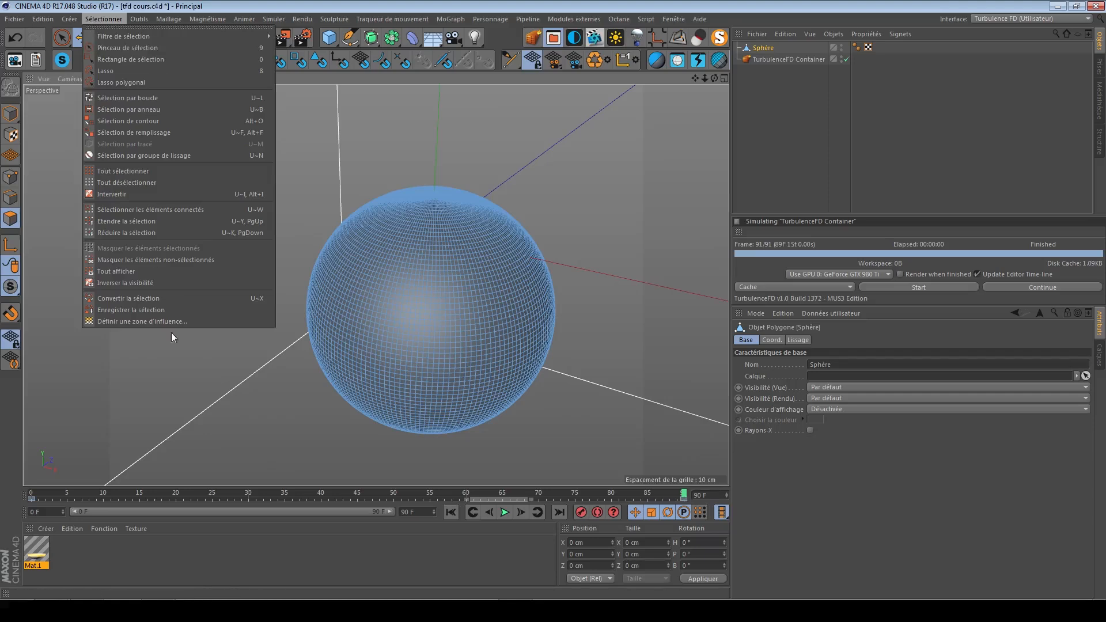
click(135, 322)
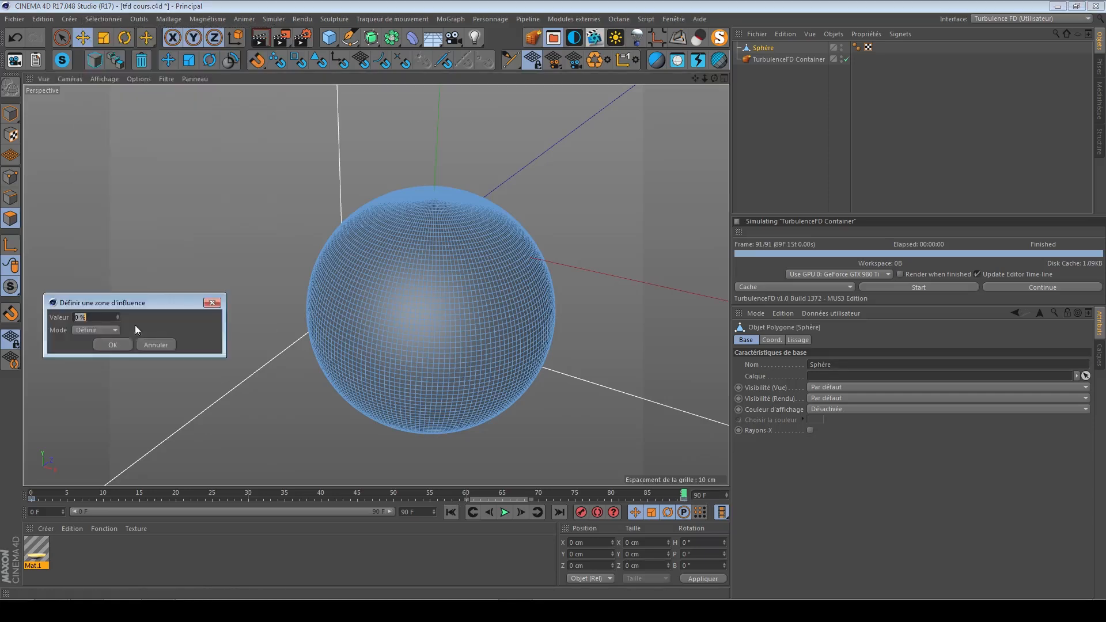
drag(127, 301, 213, 340)
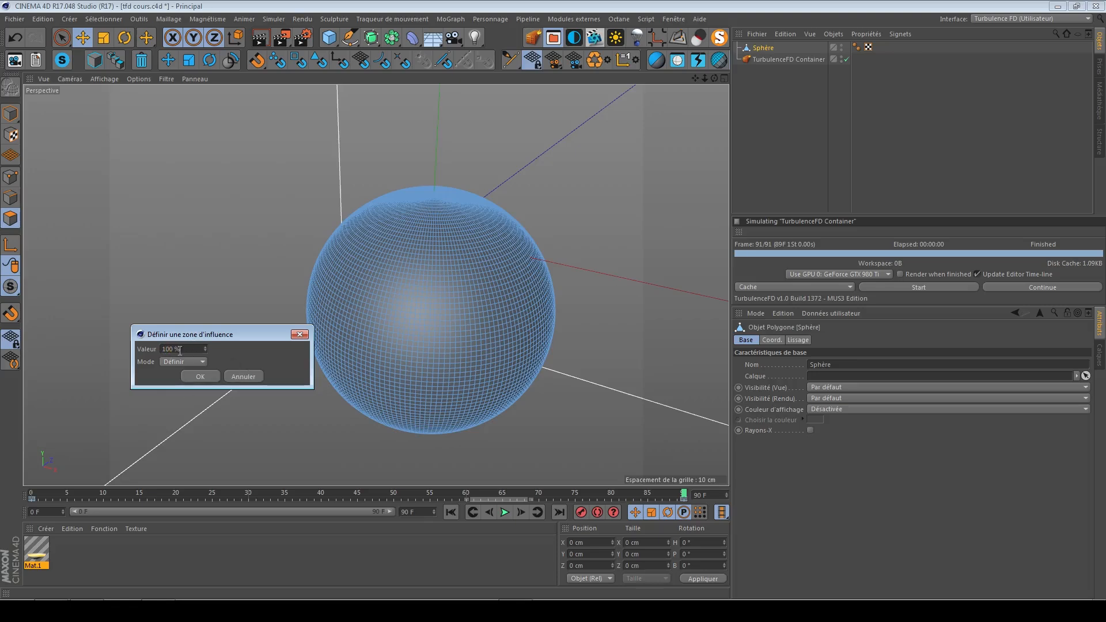
click(289, 354)
click(200, 376)
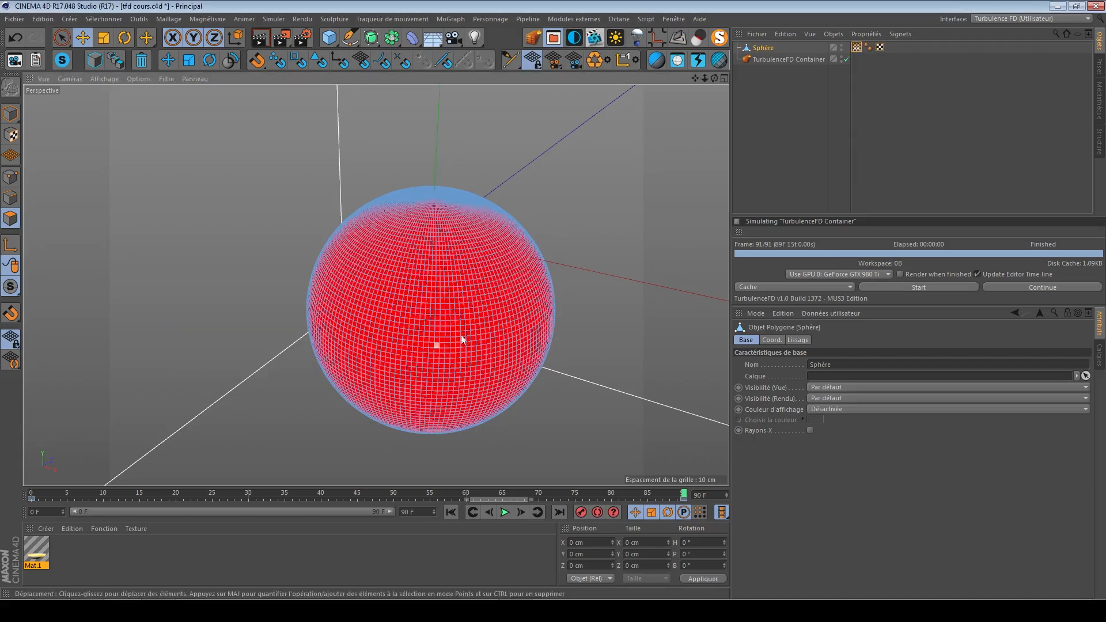
- Activate the vertex map's Paint tool and paint a diagonal weighted streak across the sphere's upper part at 3 % intensity in Ajouter mode
alt+drag(476, 303, 416, 287)
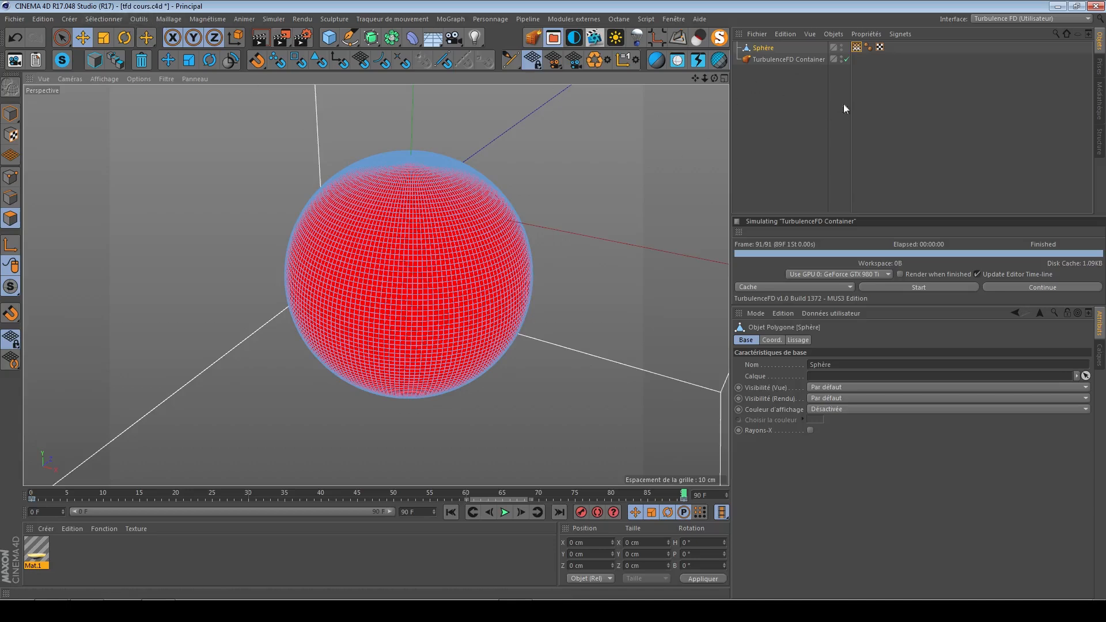
double_click(857, 47)
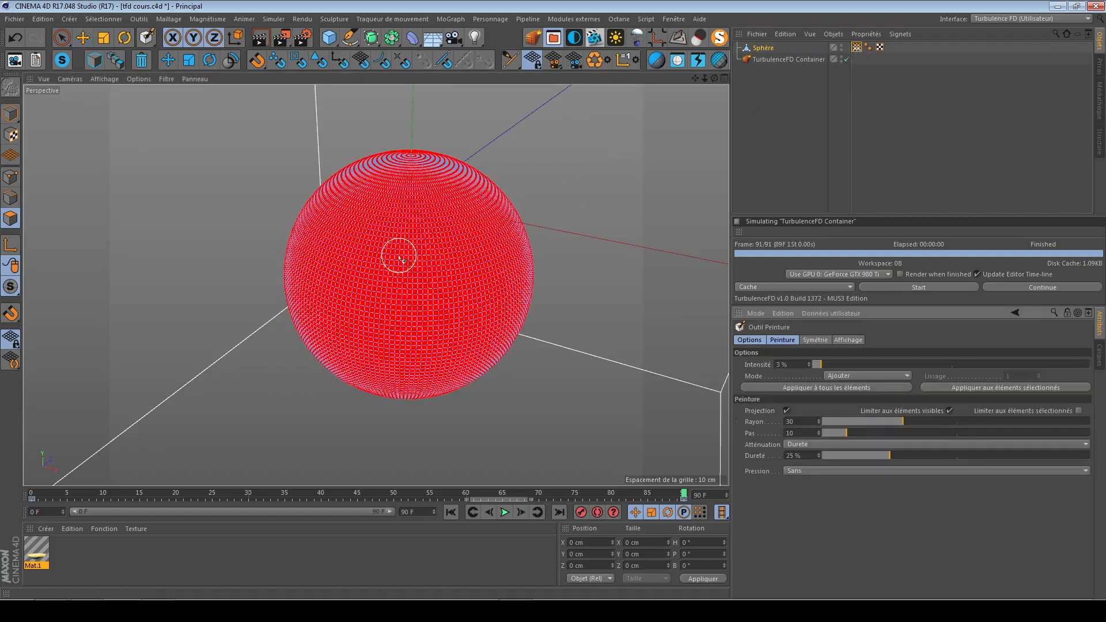
mouse_move(398, 261)
mouse_down()
mouse_move(432, 252)
mouse_move(425, 271)
mouse_move(406, 248)
mouse_move(415, 263)
mouse_move(403, 263)
mouse_move(461, 283)
mouse_move(411, 262)
mouse_move(496, 270)
mouse_move(402, 254)
mouse_move(472, 280)
mouse_up()
alt+drag(473, 280, 452, 265)
drag(403, 254, 391, 247)
alt+right_drag(406, 257, 459, 259)
alt+drag(460, 259, 390, 252)
mouse_move(399, 249)
alt+middle_down()
mouse_move(360, 223)
mouse_move(283, 201)
alt+middle_up()
mouse_move(440, 240)
alt+mouse_down()
mouse_move(379, 217)
mouse_move(413, 232)
alt+mouse_up()
mouse_move(352, 200)
mouse_down()
mouse_move(469, 292)
mouse_move(407, 254)
mouse_up()
mouse_move(370, 212)
mouse_down()
mouse_move(436, 236)
mouse_move(412, 259)
mouse_up()
scroll(330, 272, down, 6)
alt+drag(331, 272, 366, 272)
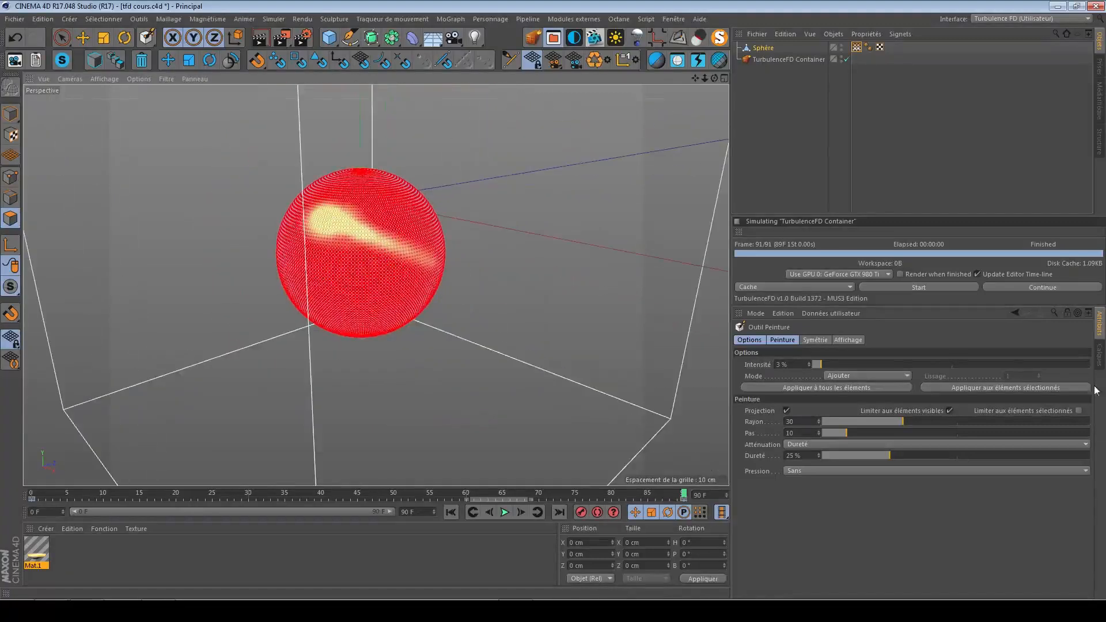
- Paint two more separate weighted patches on the sphere, a small one at 100 % intensity and another at 51 %
alt+drag(322, 243, 303, 230)
scroll(304, 230, up, 3)
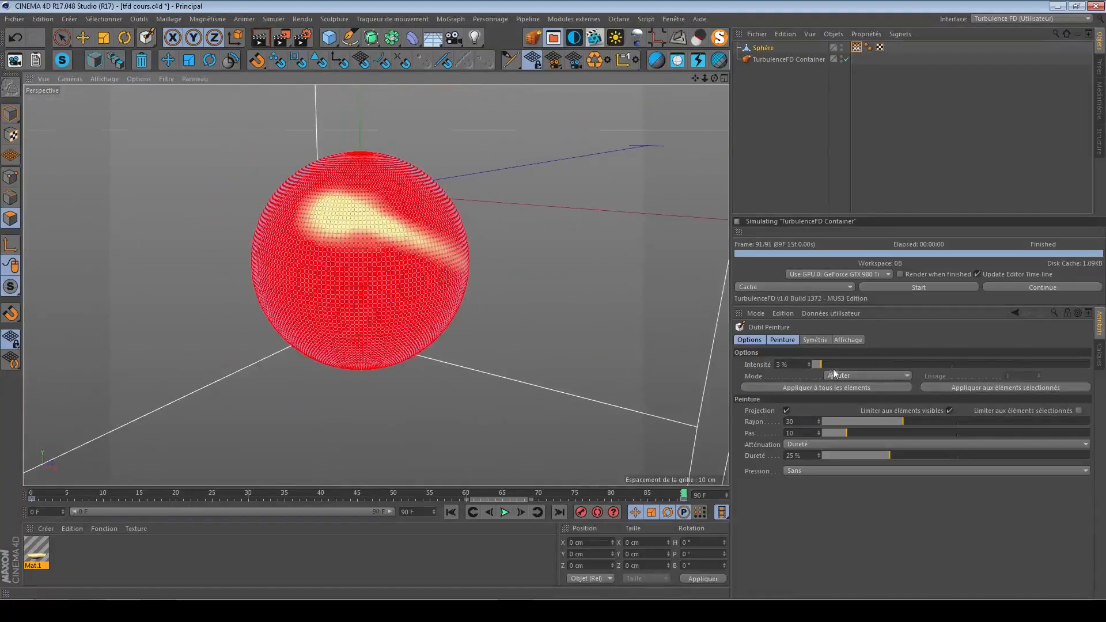
drag(834, 366, 1076, 374)
click(321, 300)
mouse_move(318, 300)
alt+mouse_down()
mouse_move(305, 292)
mouse_move(438, 288)
alt+mouse_up()
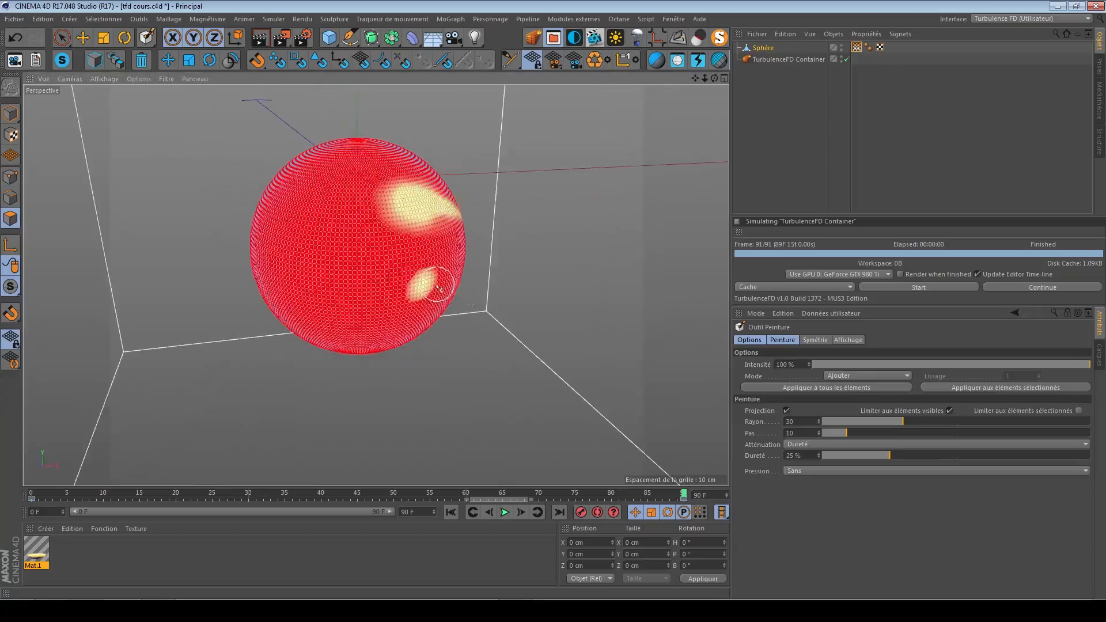
drag(959, 363, 955, 363)
drag(253, 246, 308, 225)
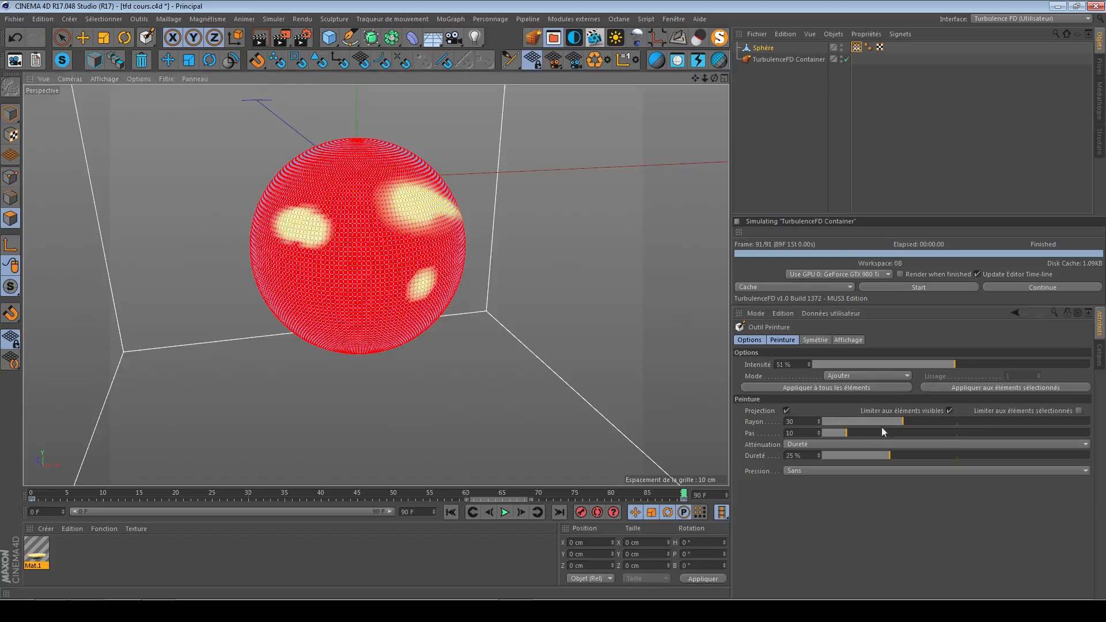
- Enlarge the Paint tool's brush radius to 39 and keep the sphere's vertex map active for painting
right_click(345, 252)
click(383, 268)
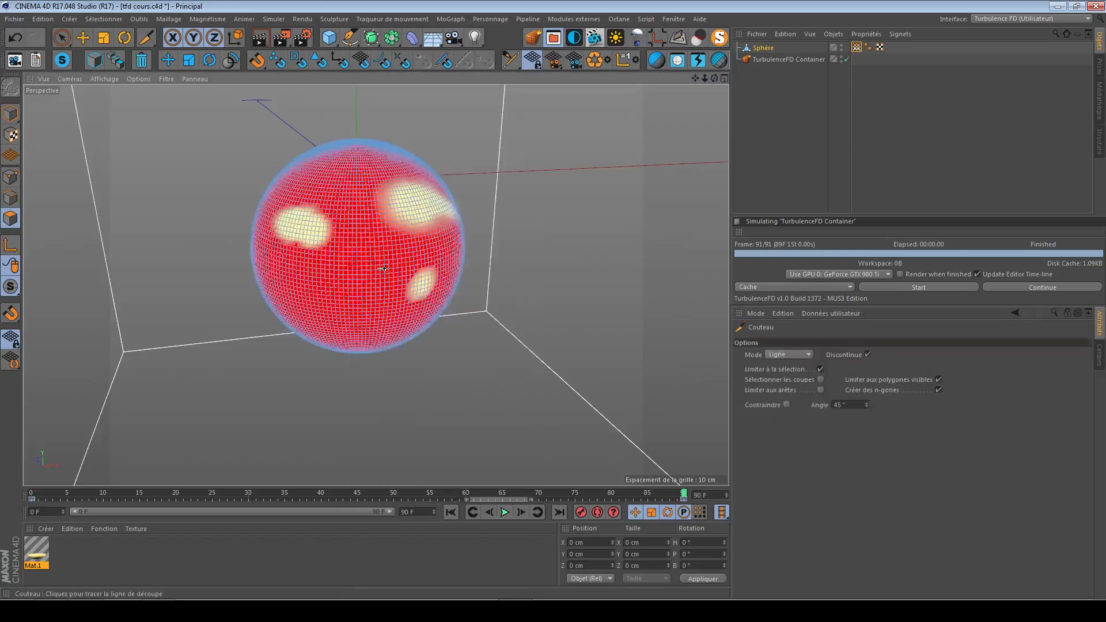
drag(525, 282, 578, 260)
key(e)
double_click(857, 47)
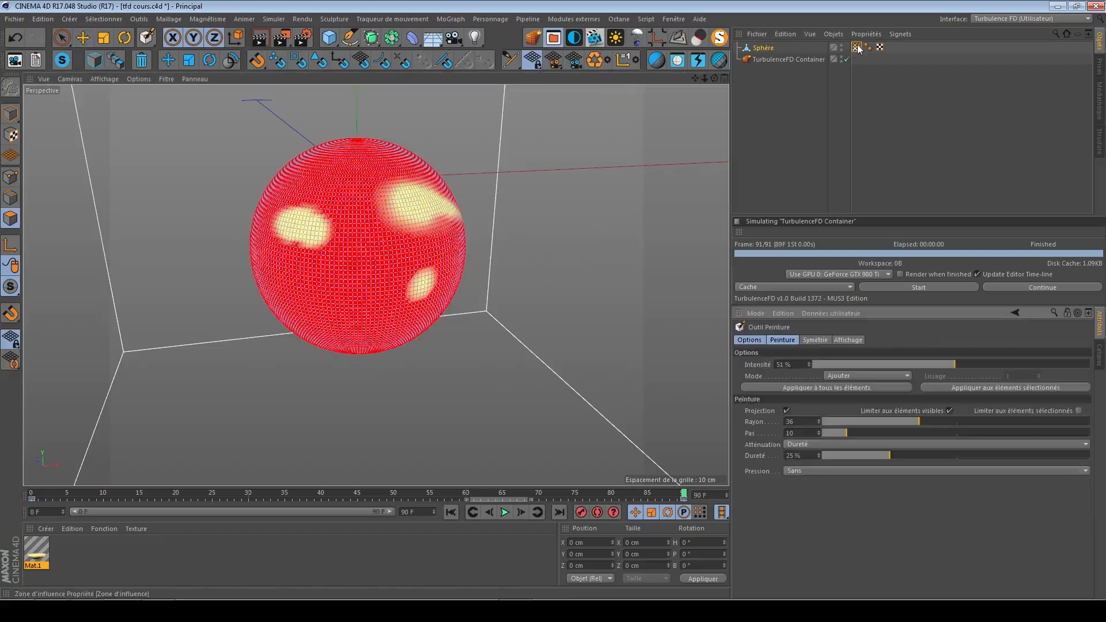
scroll(373, 261, down, 1)
right_click(367, 263)
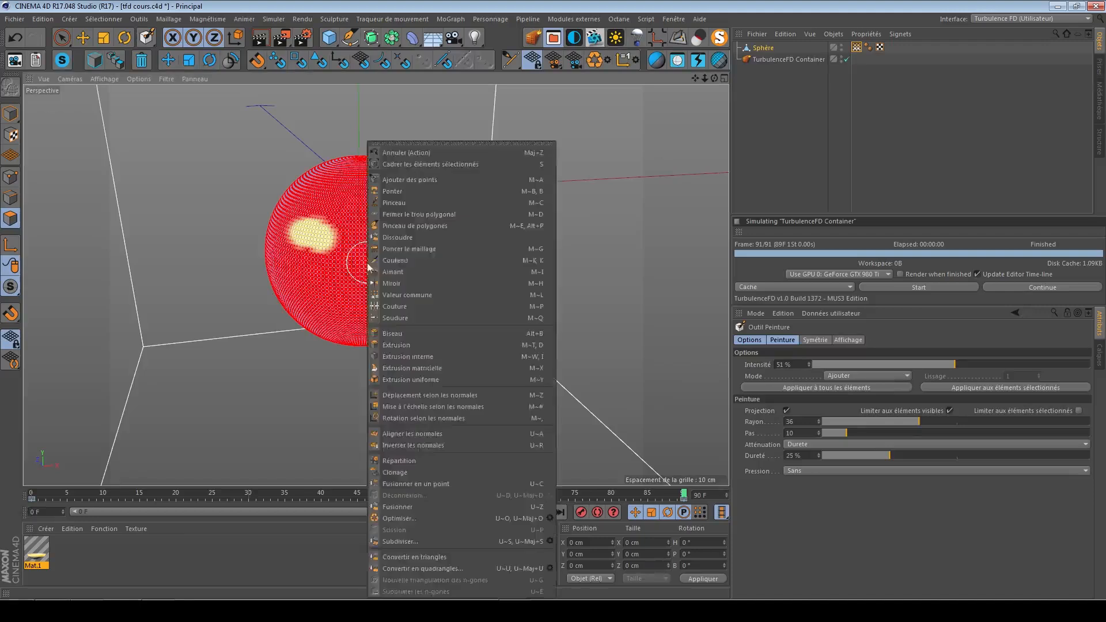
click(373, 263)
double_click(857, 47)
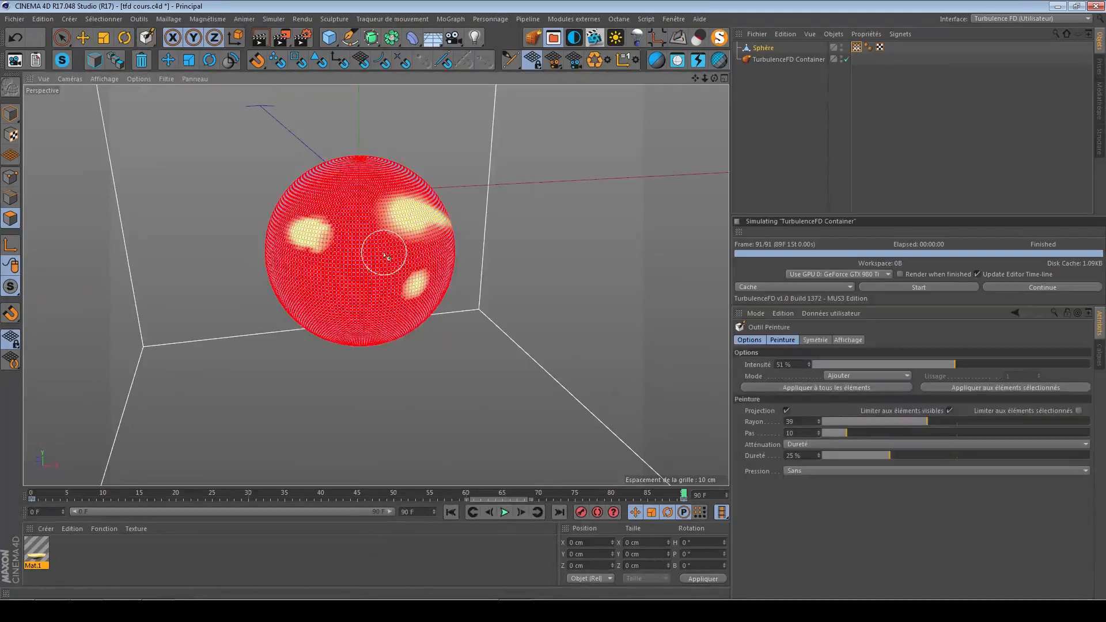
- Set the Paint brush radius to 35 and dab a round weighted patch on the sphere's front at 51 % intensity
mouse_move(502, 280)
middle_down()
mouse_move(544, 280)
mouse_move(518, 279)
mouse_move(529, 279)
middle_up()
middle_drag(383, 271, 358, 272)
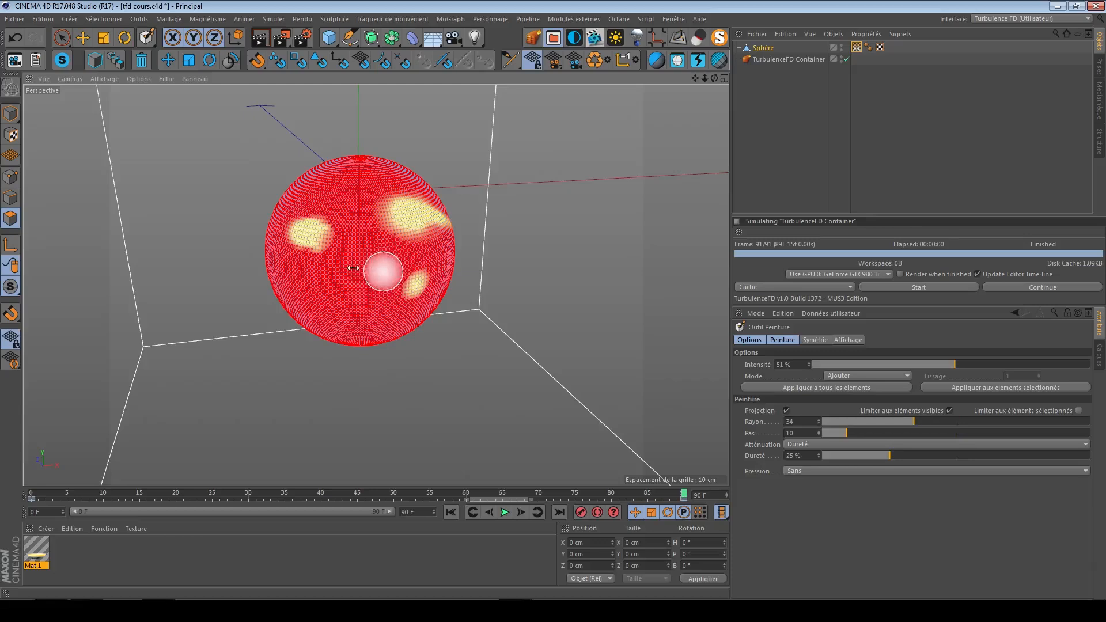
click(363, 281)
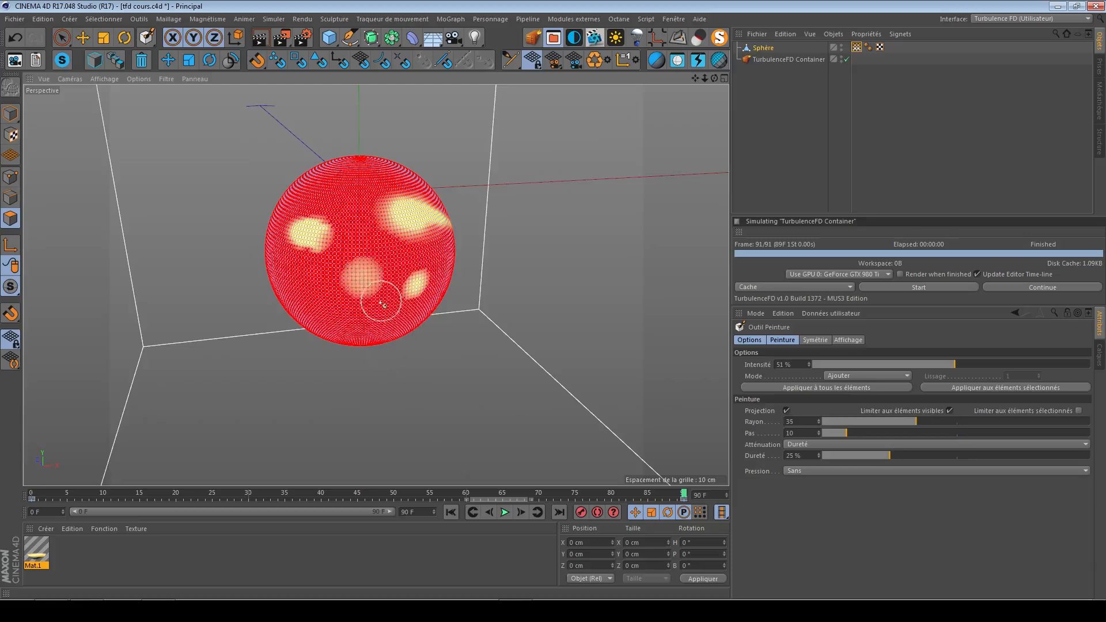
- Try a painted stroke across another side of the sphere with Pas 10, then undo it
alt+drag(382, 296, 427, 281)
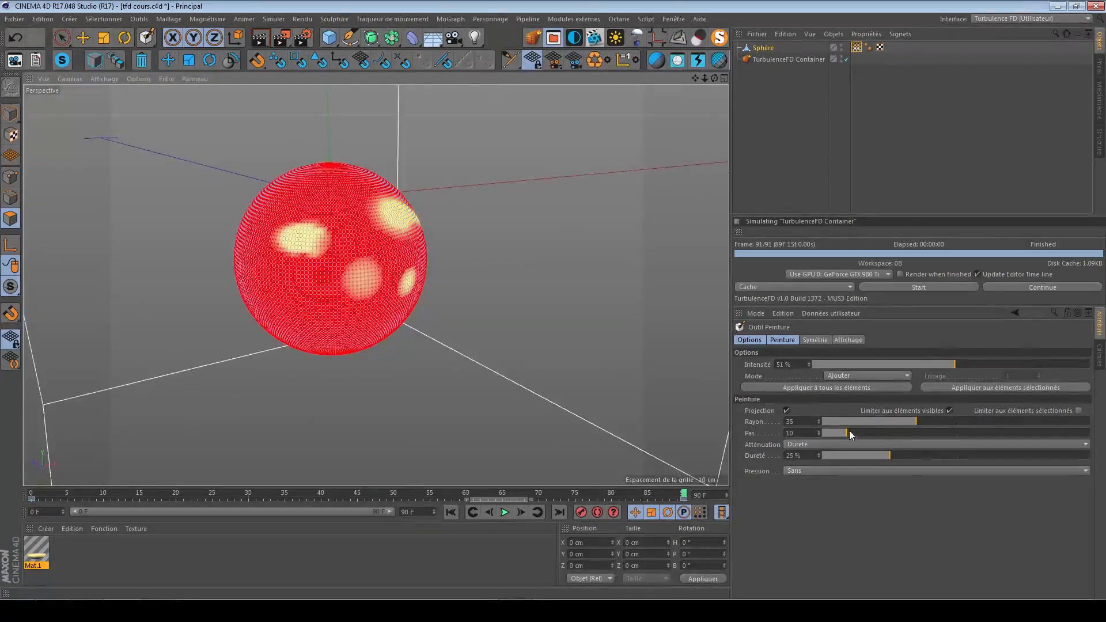
alt+drag(234, 223, 257, 234)
alt+middle_drag(288, 245, 393, 254)
mouse_move(272, 269)
mouse_down()
mouse_move(398, 206)
mouse_move(410, 218)
mouse_up()
key(ctrl+z)
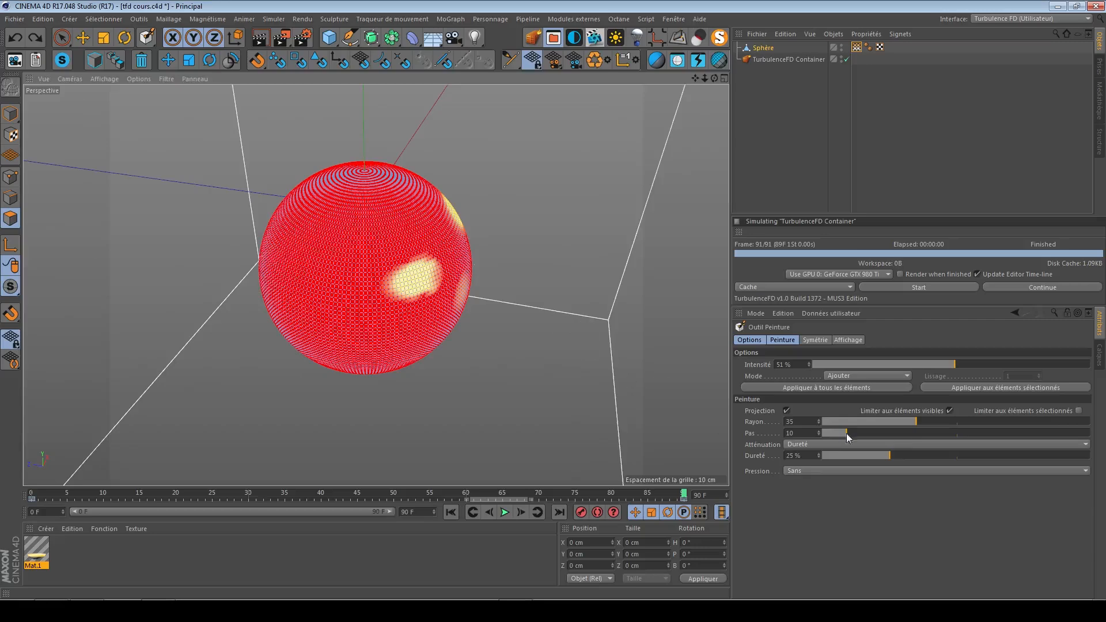
- Try painting the same side with the brush's Pas raised to 40, then undo the strokes
drag(847, 433, 928, 433)
mouse_move(317, 345)
mouse_down()
mouse_move(334, 260)
mouse_move(369, 216)
mouse_move(418, 225)
mouse_move(389, 266)
mouse_move(380, 336)
mouse_move(414, 307)
mouse_up()
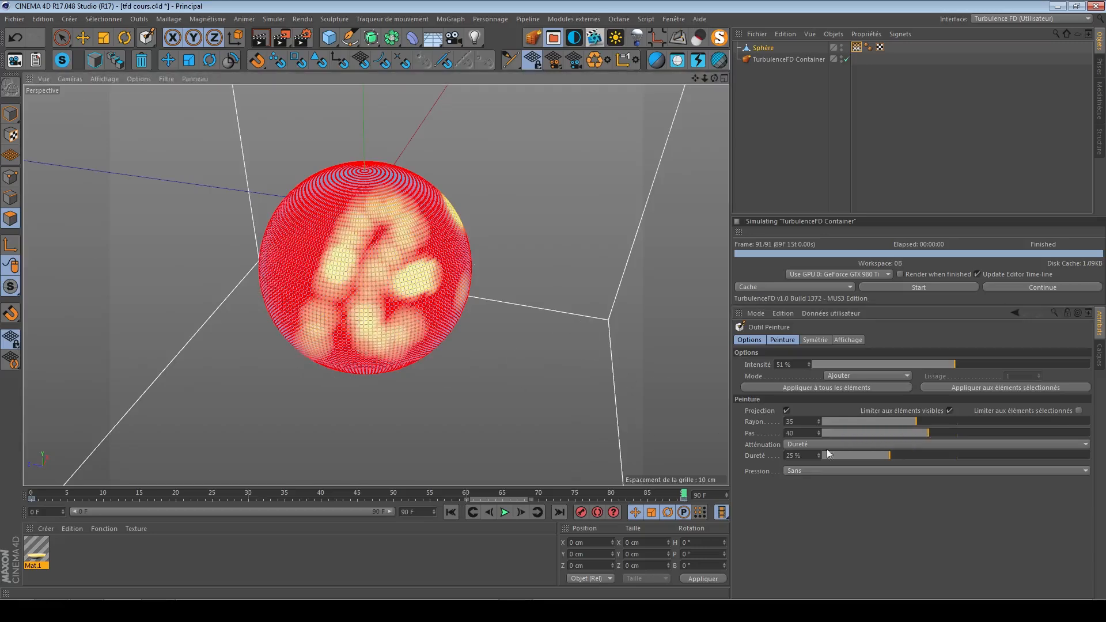
key(ctrl+z)
- Try a stroke with Pas 1 at 51 % intensity, then replace it with an elongated streak at 3 % intensity
drag(292, 305, 354, 228)
click(823, 363)
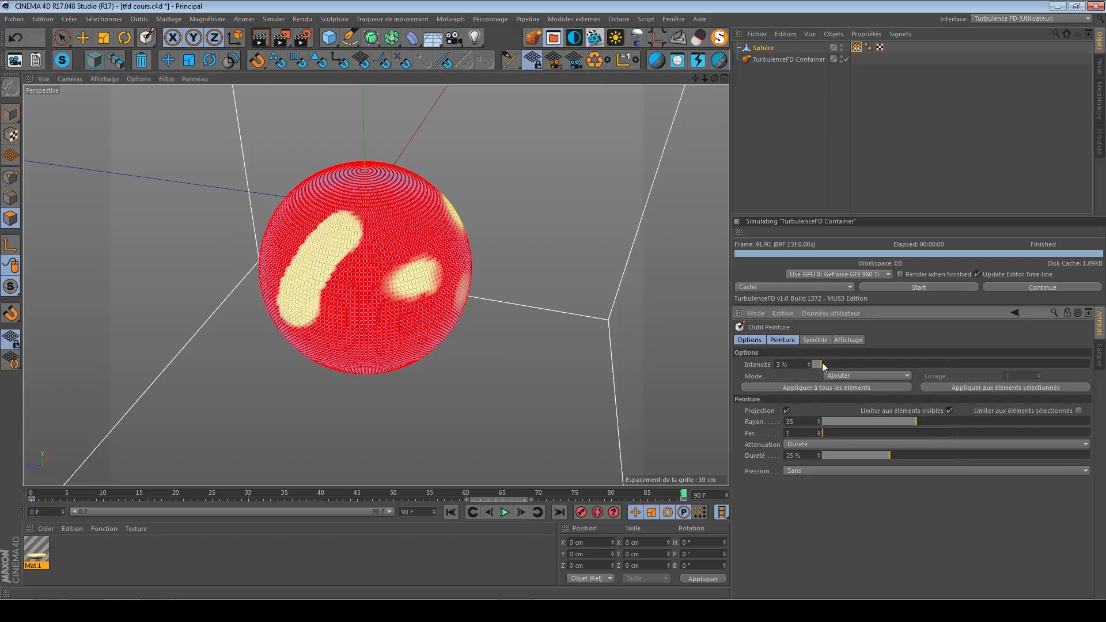
key(ctrl+z)
mouse_move(313, 313)
mouse_down()
mouse_move(323, 282)
mouse_move(321, 292)
mouse_up()
scroll(321, 292, up, 3)
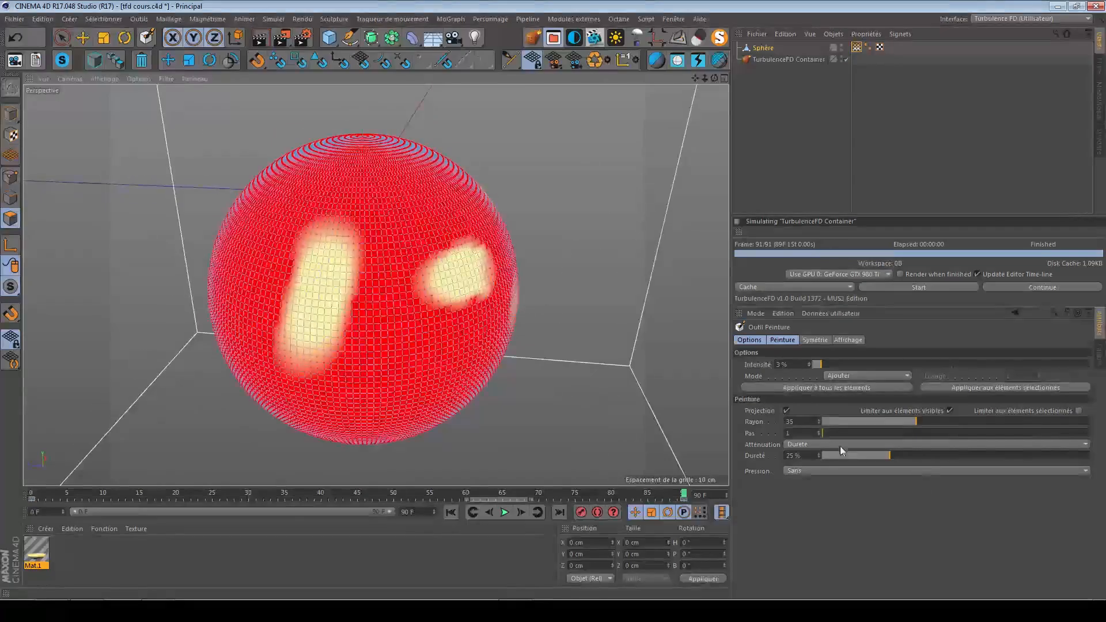
- Restore the brush's Pas to 10 and enlarge its radius to 140 over an unpainted side of the sphere
click(851, 517)
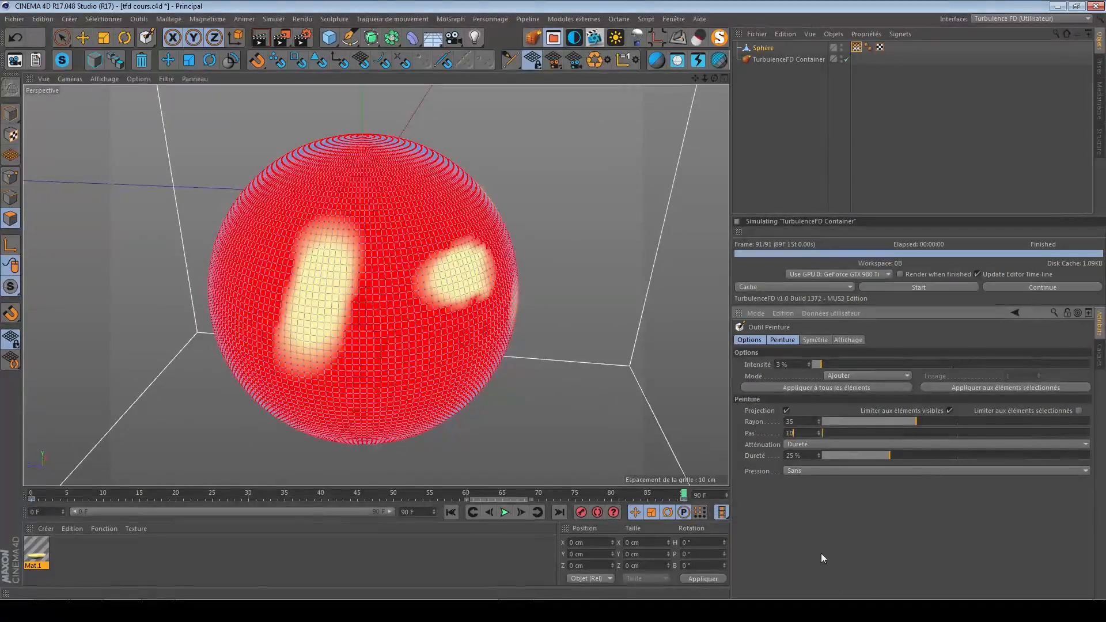
mouse_move(277, 274)
alt+mouse_down()
mouse_move(366, 259)
mouse_move(309, 294)
alt+mouse_up()
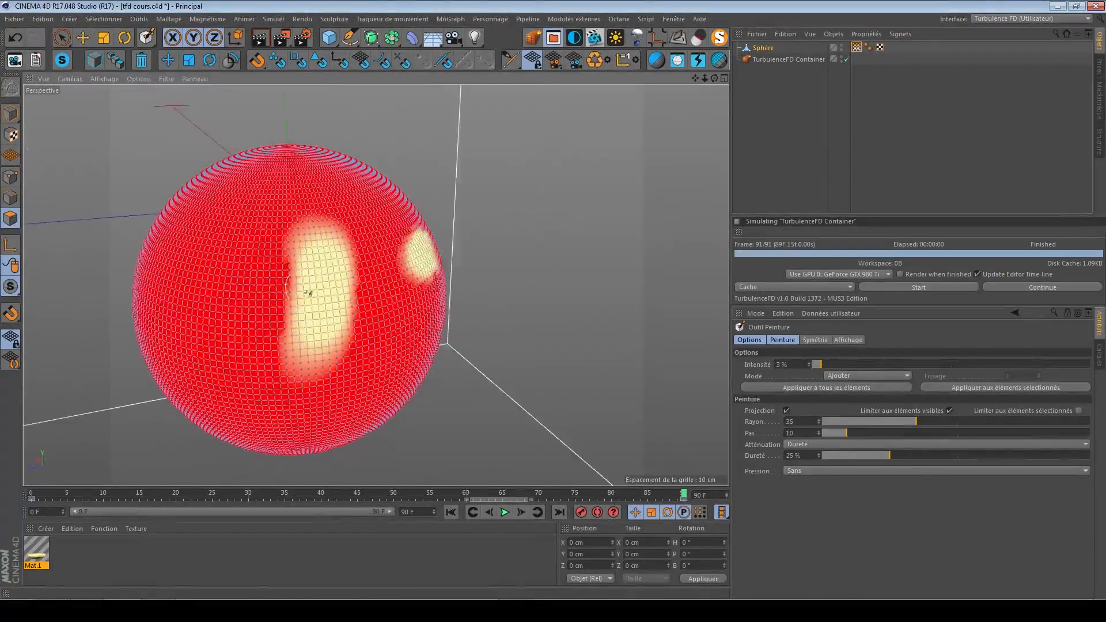
alt+middle_drag(309, 293, 507, 242)
alt+drag(407, 236, 548, 247)
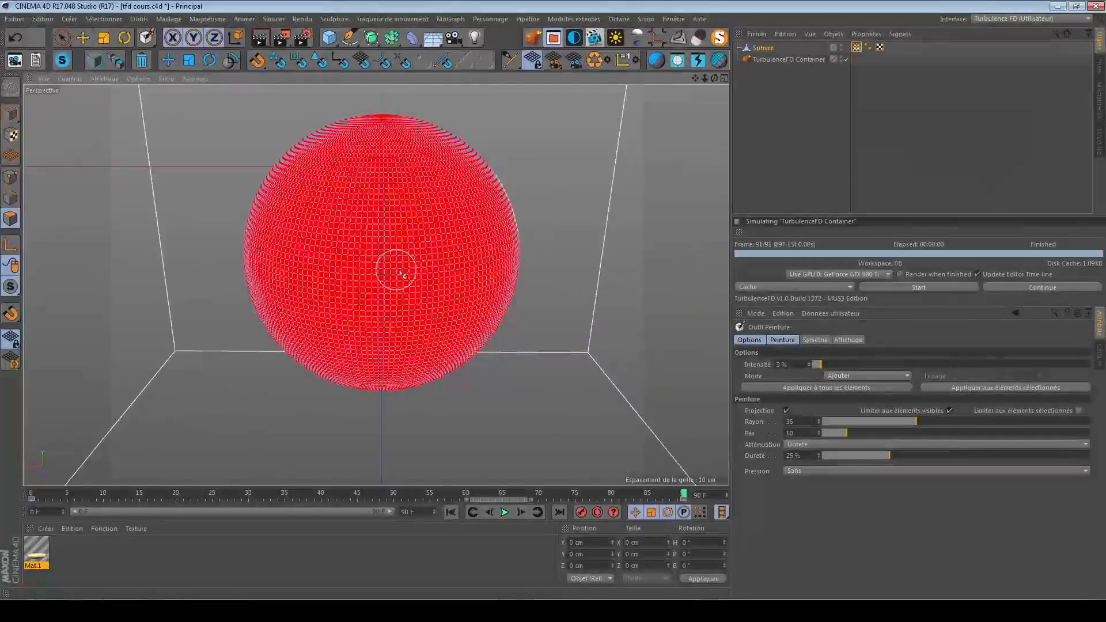
alt+drag(422, 259, 390, 260)
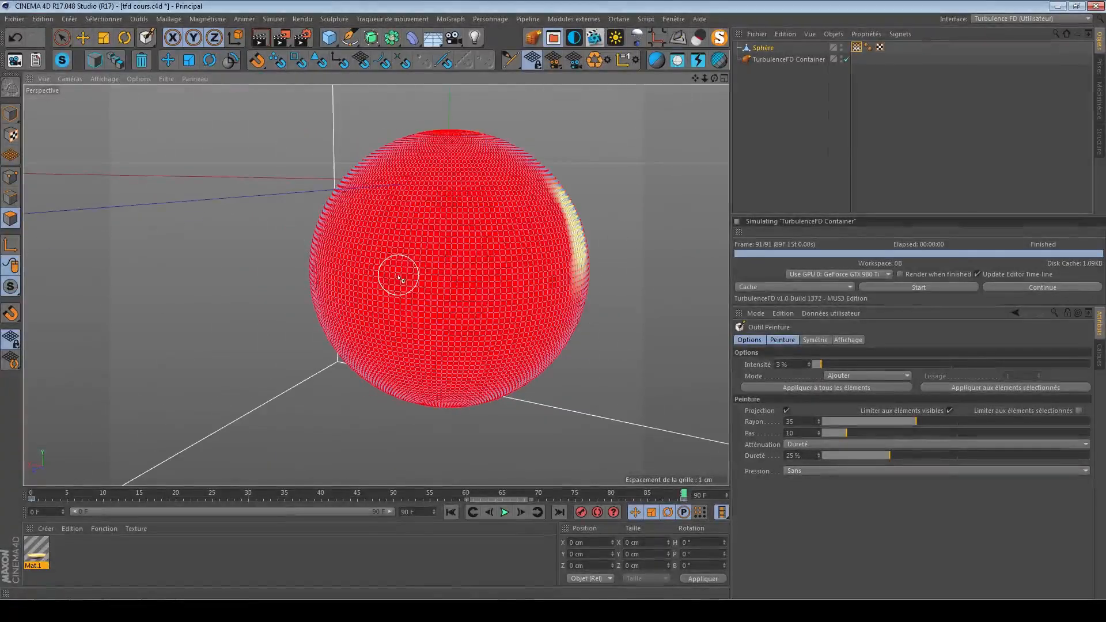
key(m)
key(h)
key(space)
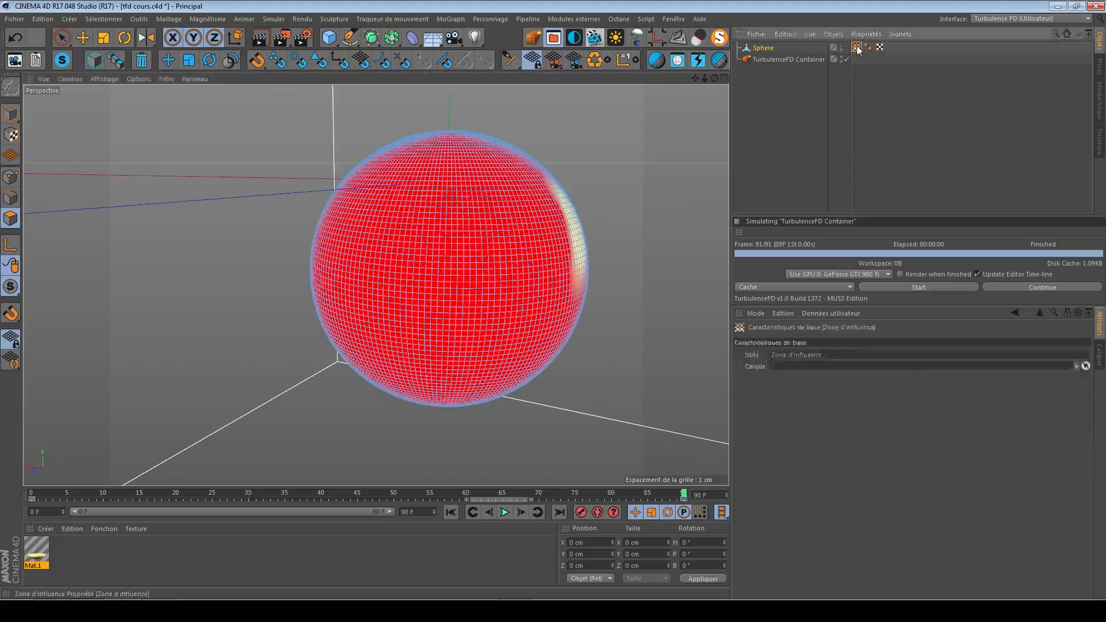
mouse_move(417, 294)
middle_down()
mouse_move(437, 304)
mouse_move(401, 298)
middle_up()
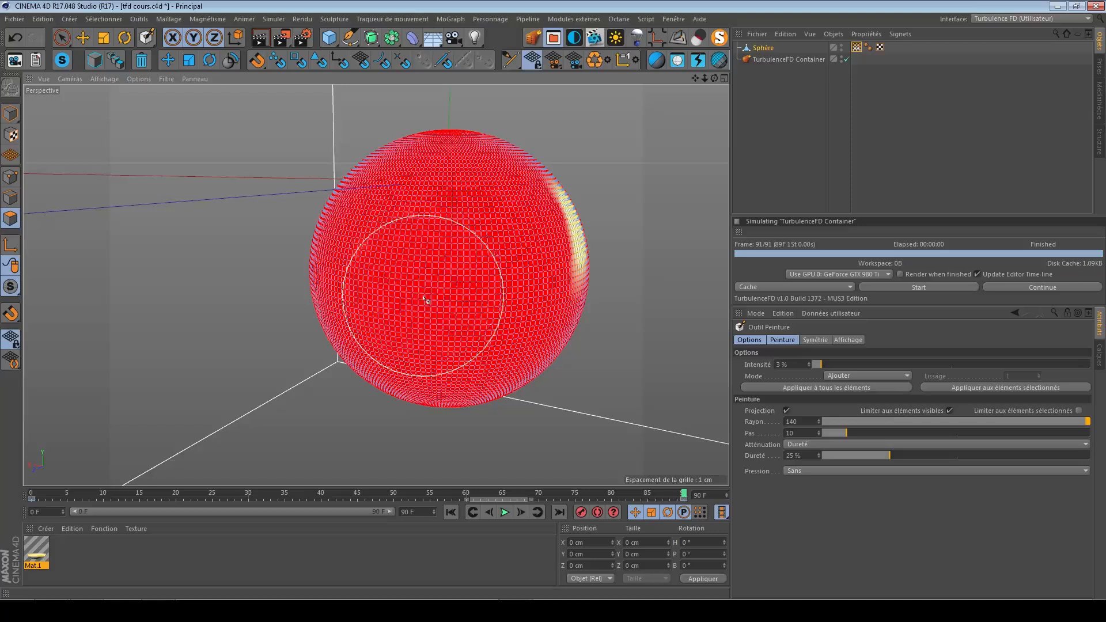
- Try a large round patch at 98 % Dureté, then replace it with a soft-edged one at 1 % Dureté and radius 137
drag(915, 456, 1084, 455)
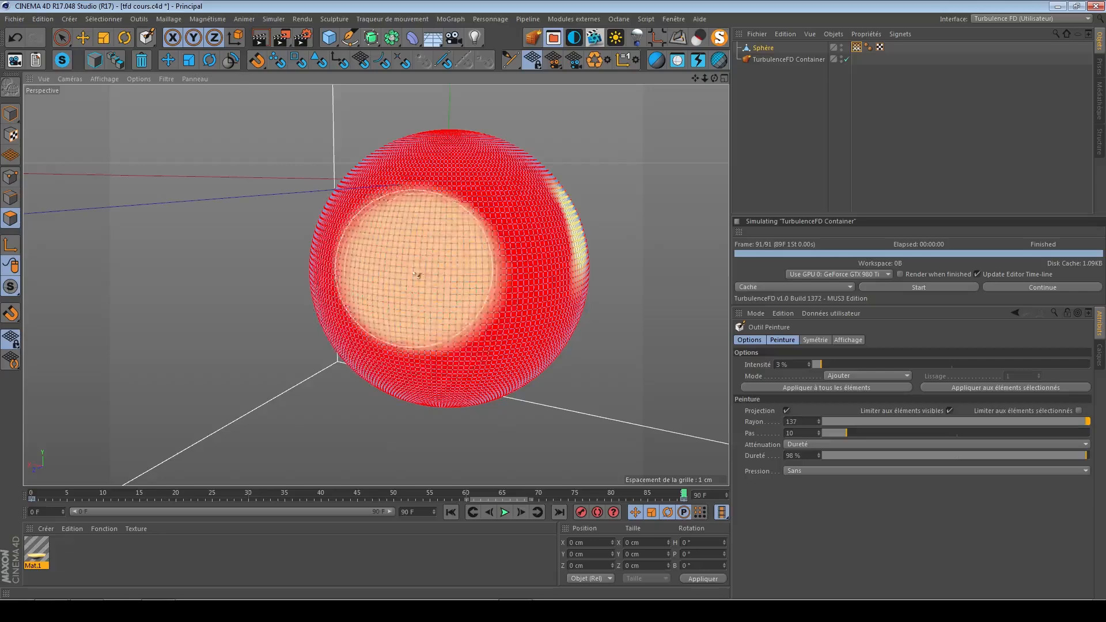
alt+drag(426, 281, 441, 284)
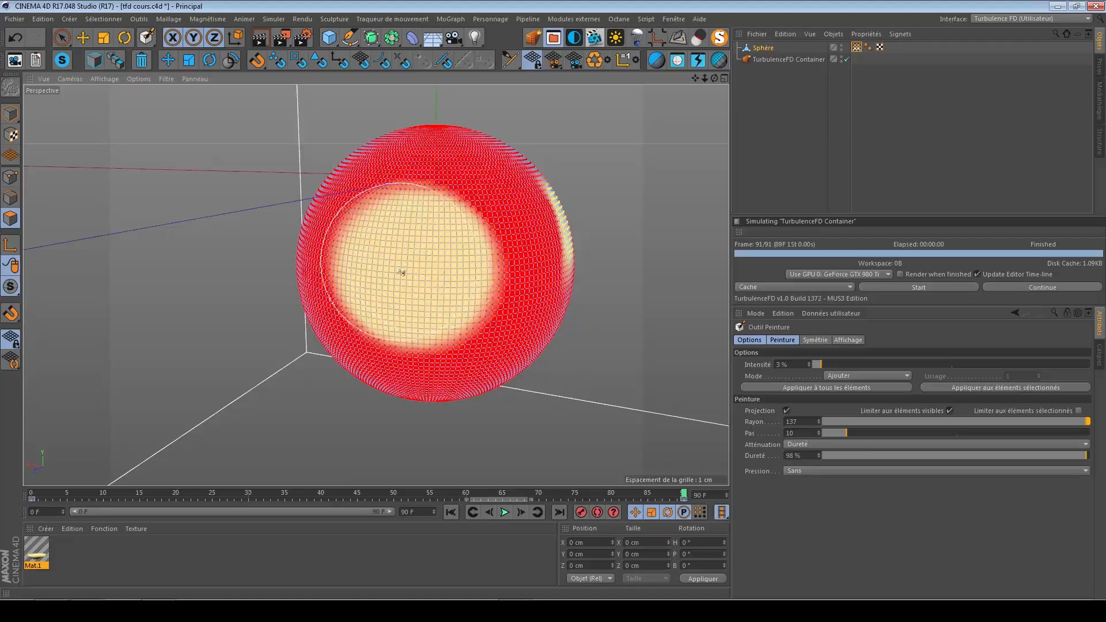
drag(850, 459, 823, 457)
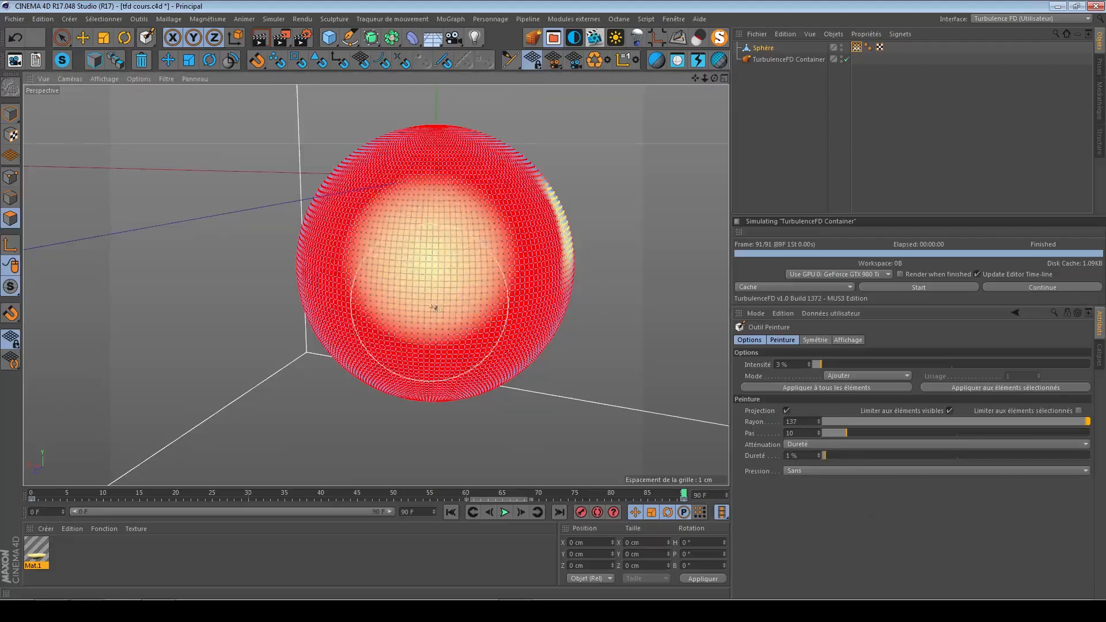
alt+drag(432, 306, 461, 317)
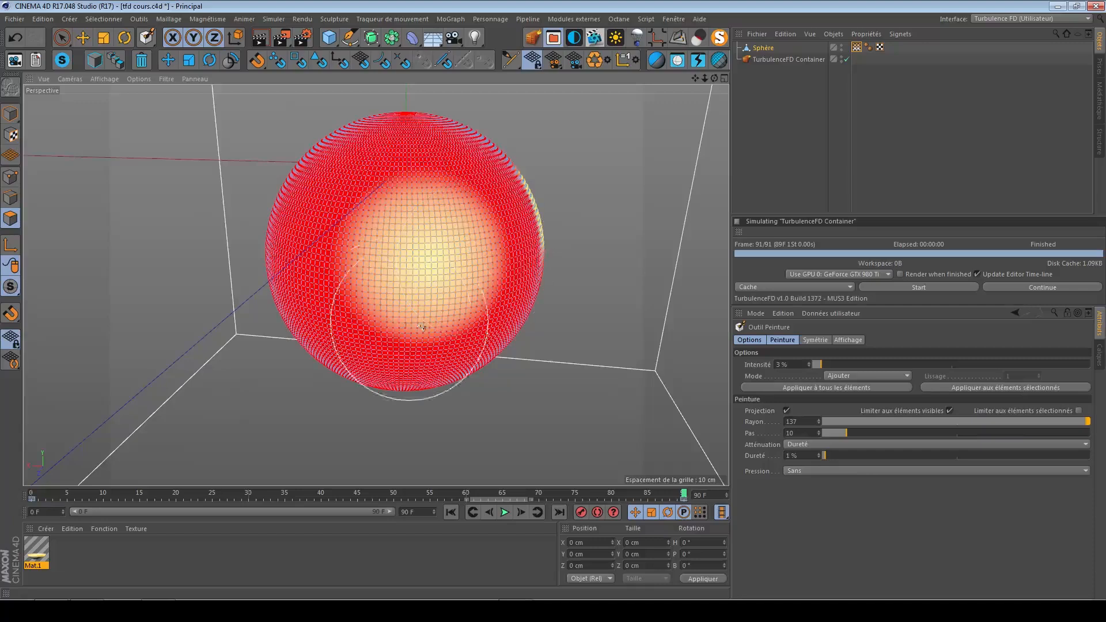
- Examine the painted weight patches all around the sphere
alt+drag(407, 304, 402, 279)
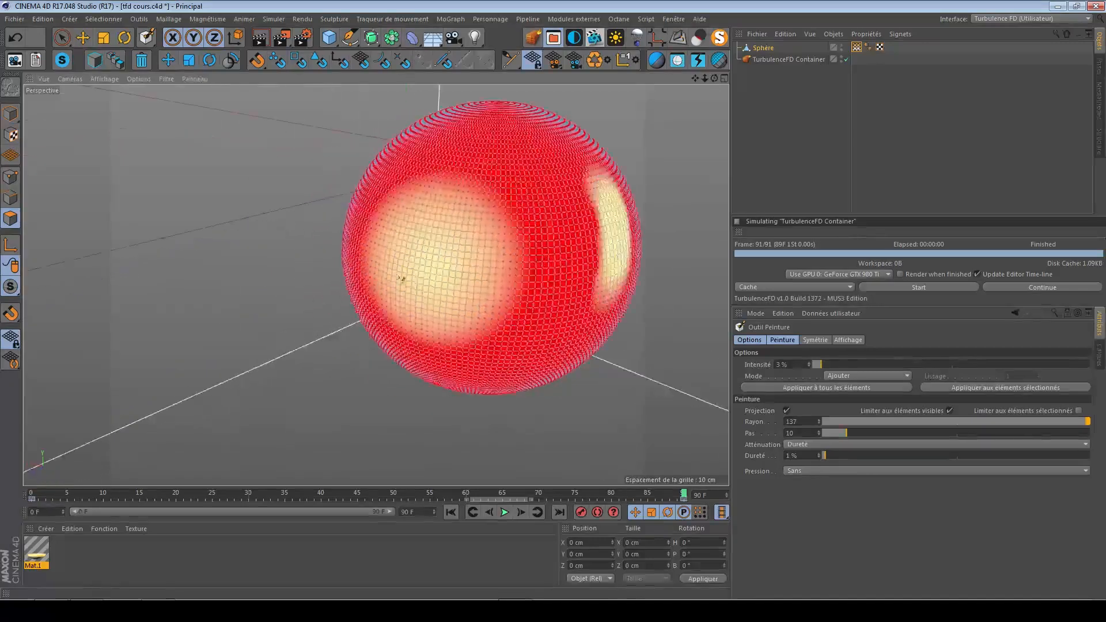
scroll(477, 266, down, 5)
mouse_move(550, 254)
alt+mouse_down()
mouse_move(390, 289)
mouse_move(468, 295)
alt+mouse_up()
scroll(403, 287, up, 5)
alt+middle_drag(521, 297, 436, 282)
alt+drag(397, 307, 572, 303)
alt+middle_drag(572, 300, 375, 284)
mouse_move(422, 305)
alt+mouse_down()
mouse_move(358, 307)
mouse_move(370, 321)
alt+mouse_up()
- Set the brush's Dureté to 15 % and review the painting modes, keeping Ajouter
click(857, 456)
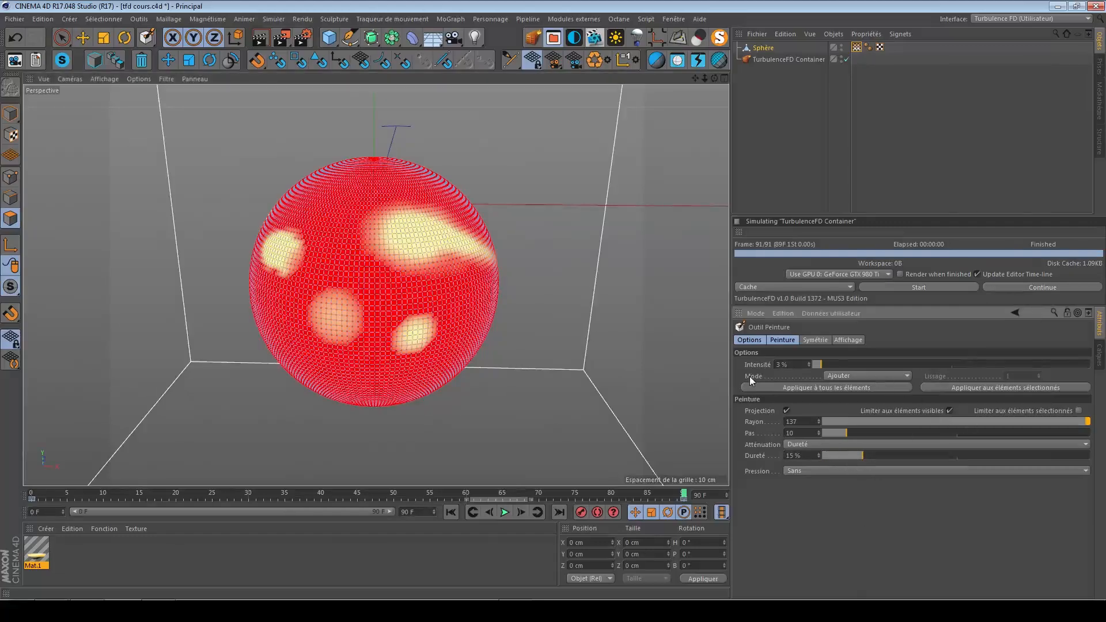
click(866, 376)
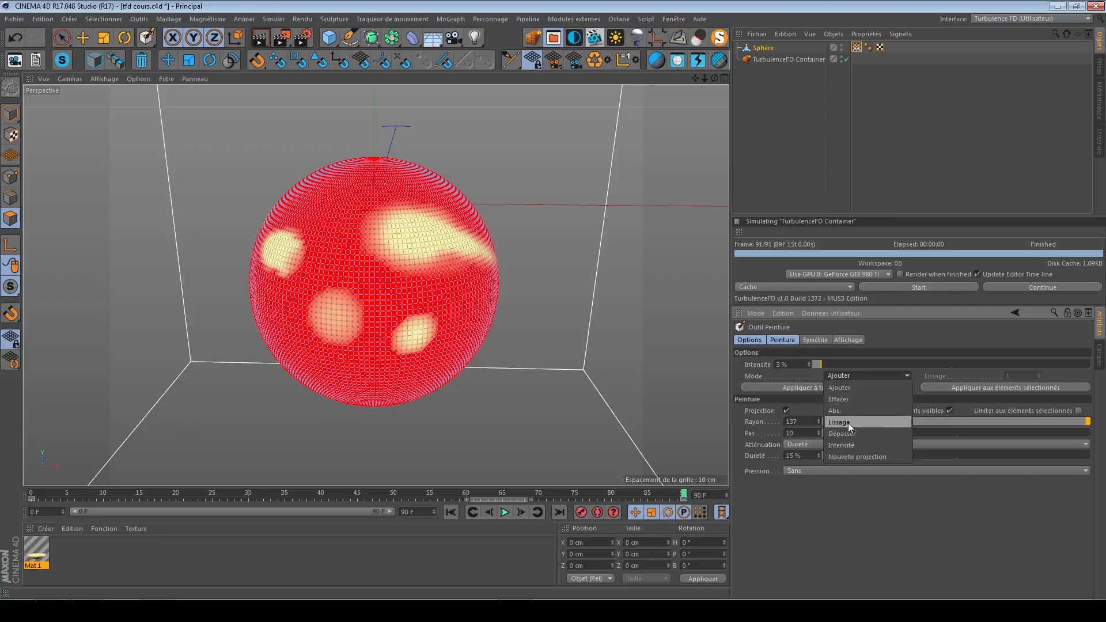
click(849, 389)
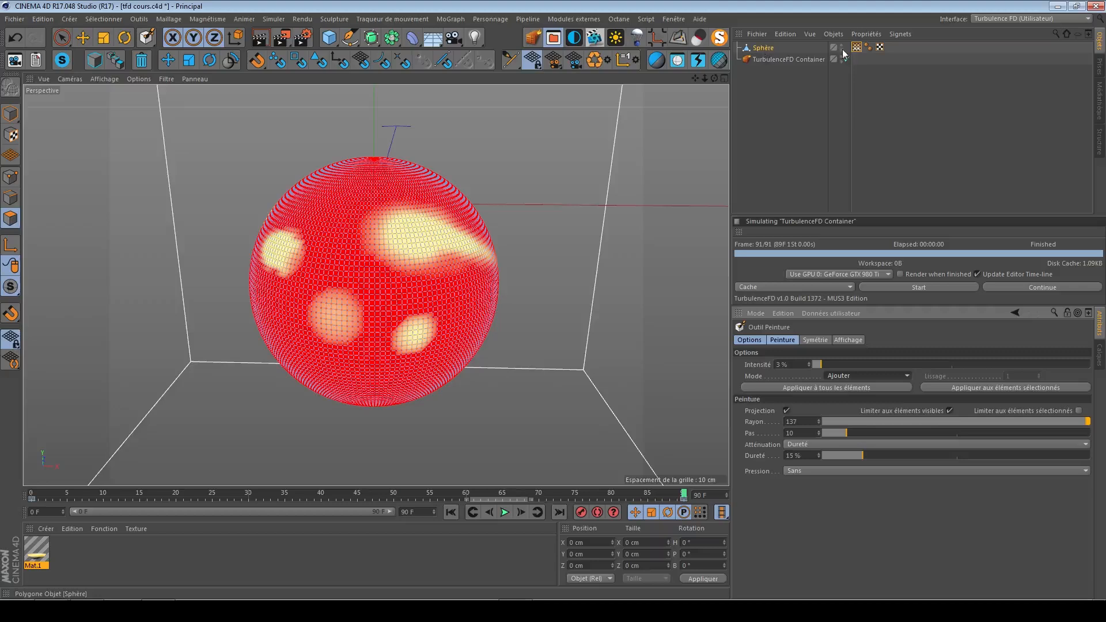
- Add a TurbulenceFD Emitter tag to the sphere and enable Use Vertex Maps in its texture settings
right_click(770, 51)
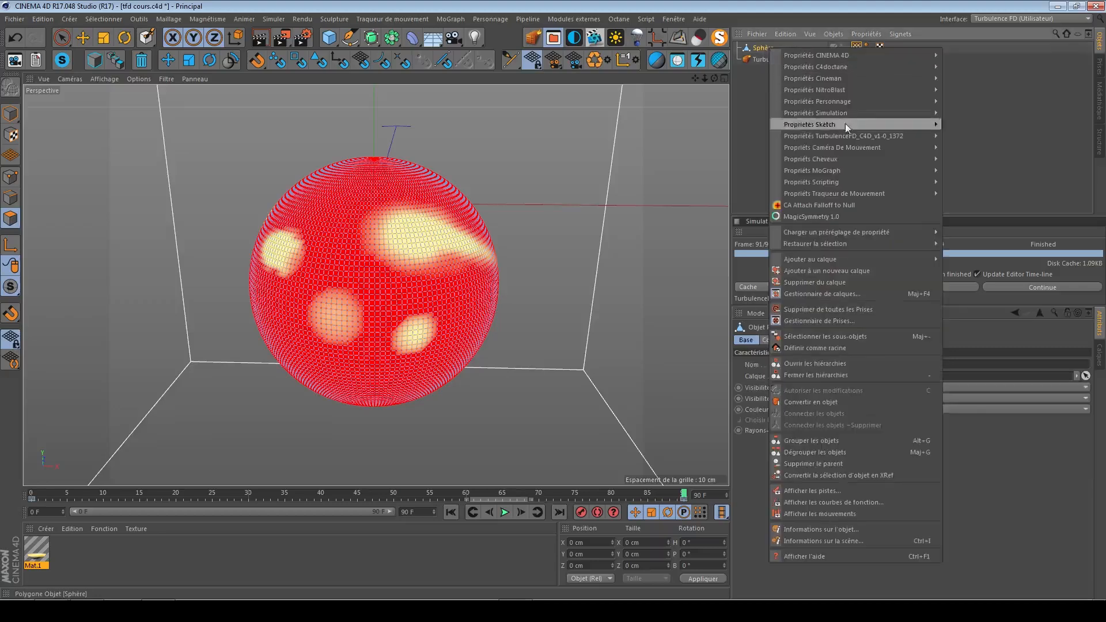
mouse_move(853, 136)
click(959, 138)
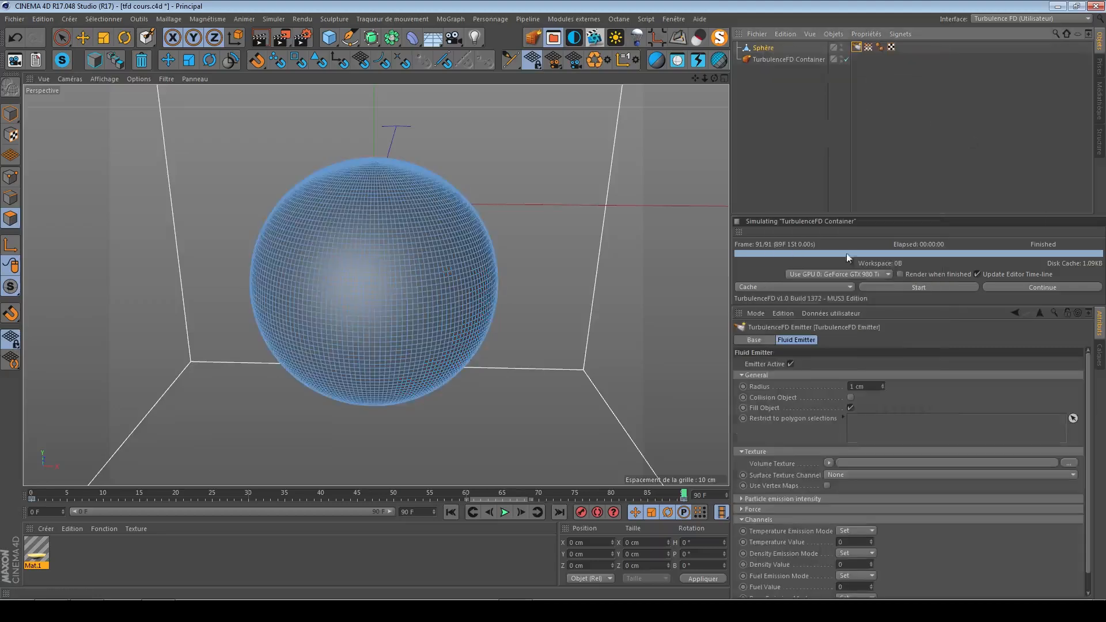
scroll(767, 429, down, 2)
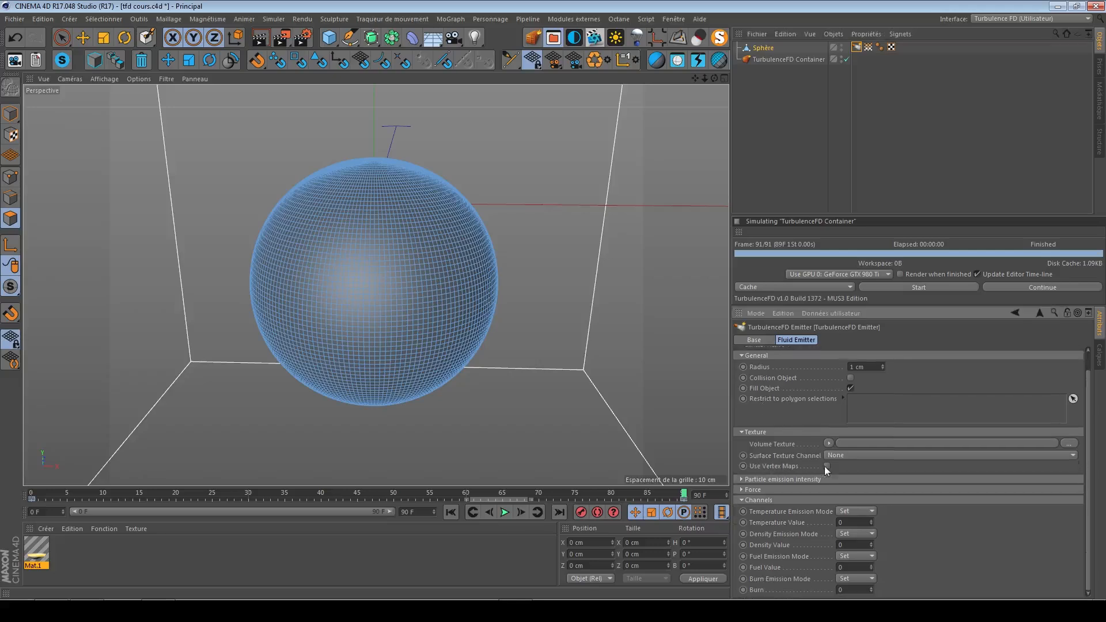
click(826, 467)
- Return to model mode with the Move tool active and save the scene
mouse_move(416, 266)
alt+mouse_down()
mouse_move(409, 284)
mouse_move(416, 269)
alt+mouse_up()
key(e)
scroll(403, 264, down, 1)
click(10, 113)
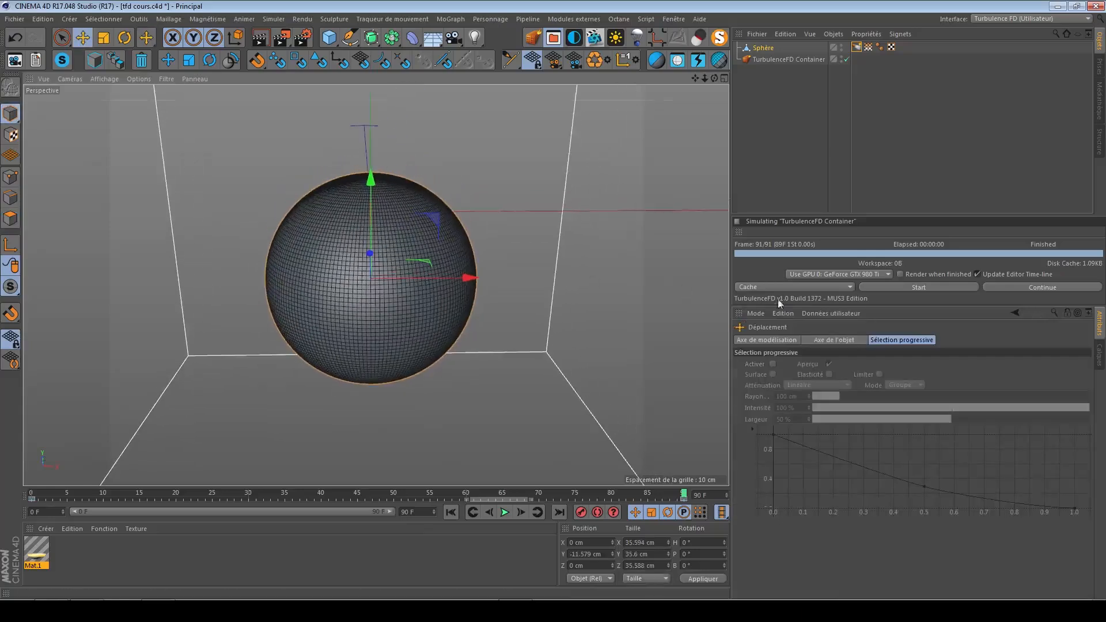
key(ctrl+s)
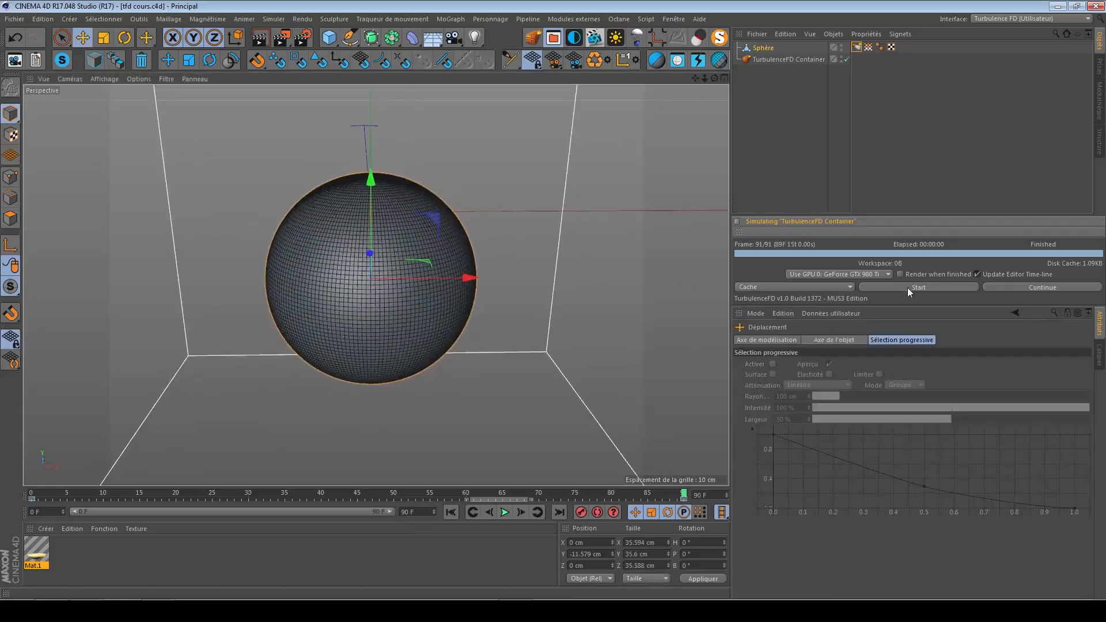
- Set the simulation to Interactive, run it briefly and stop it
click(833, 288)
click(811, 310)
click(921, 288)
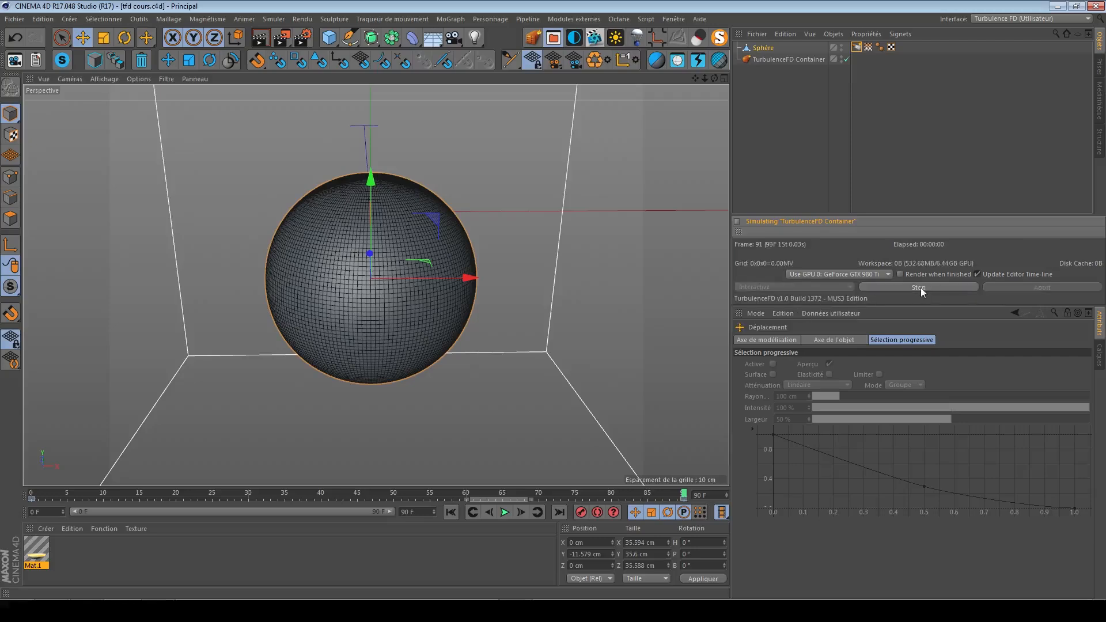
click(920, 289)
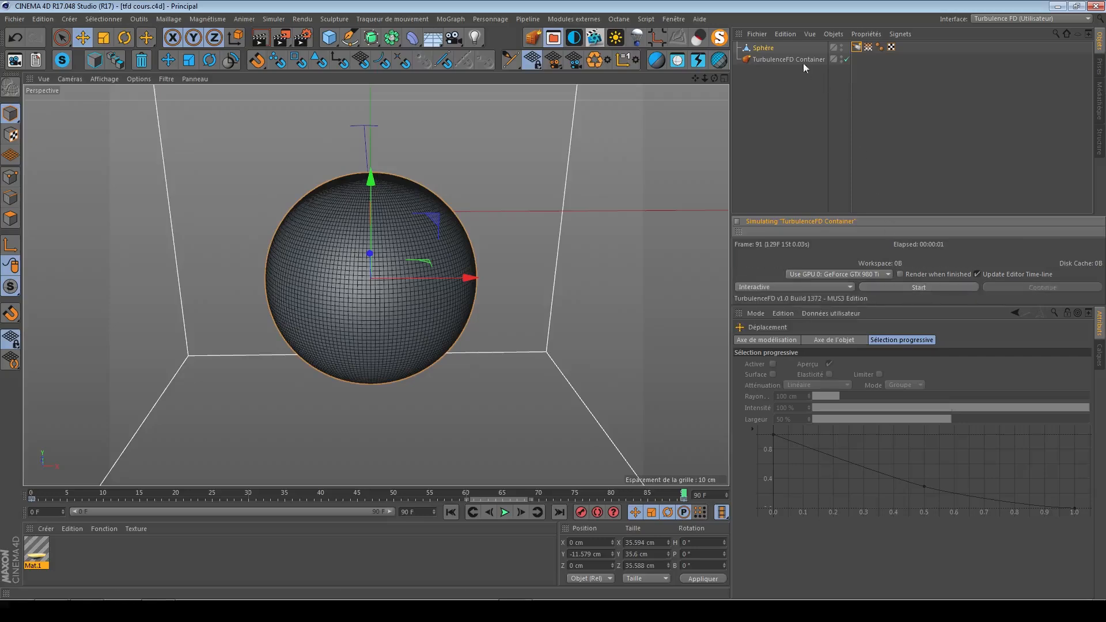
- Set the emitter's Temperature Value to 1, then run the interactive simulation and stop it
click(857, 47)
drag(838, 542, 919, 557)
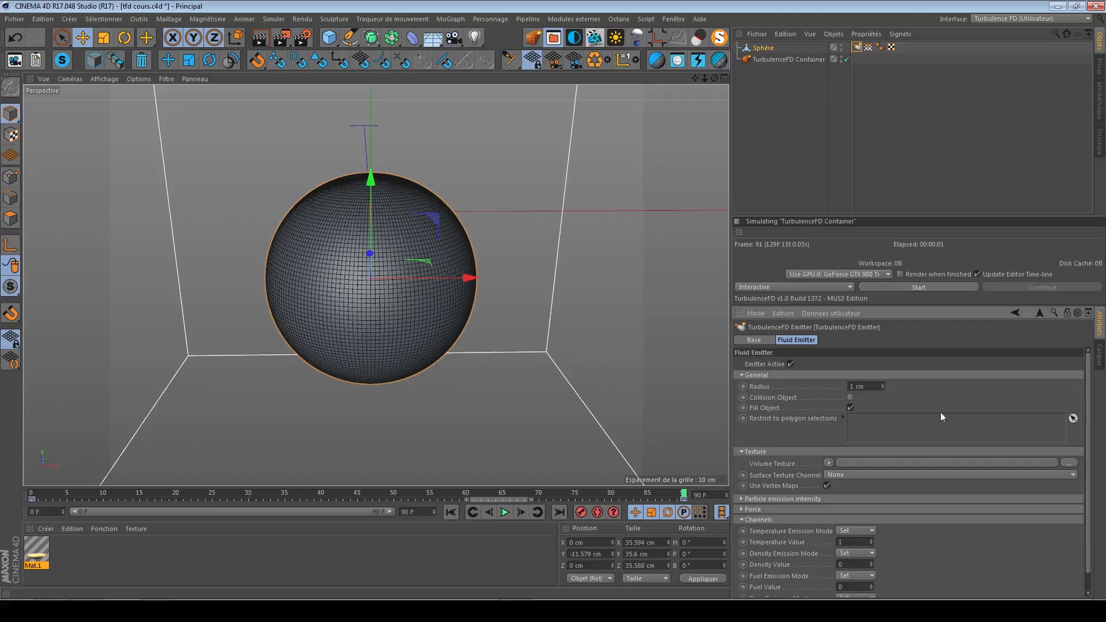
click(919, 287)
mouse_move(380, 273)
alt+mouse_down()
mouse_move(500, 255)
mouse_move(387, 260)
alt+mouse_up()
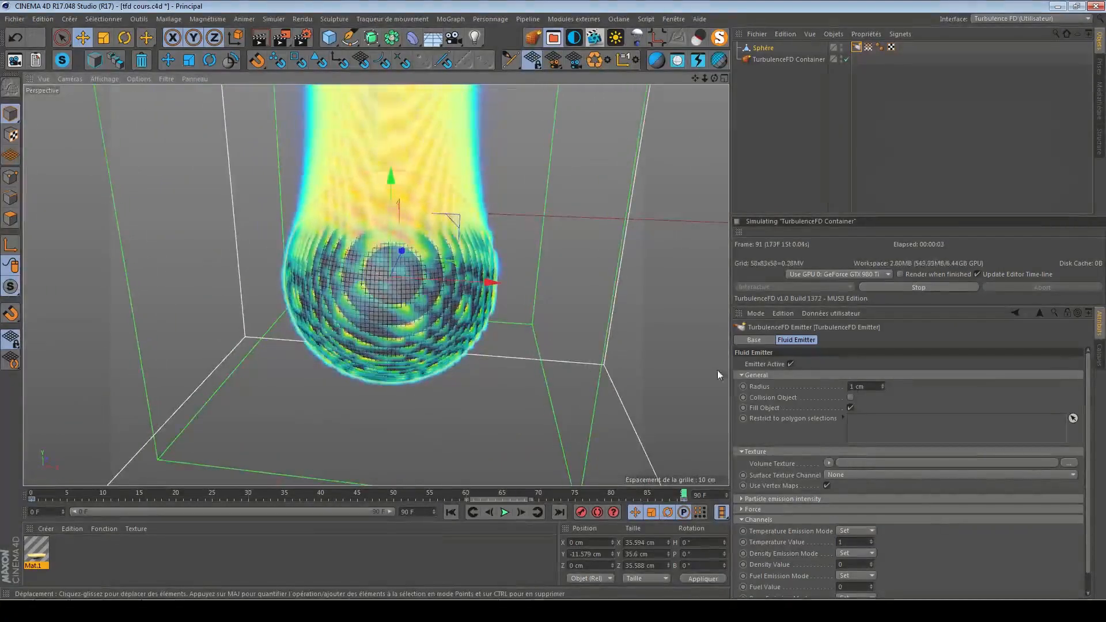
click(919, 287)
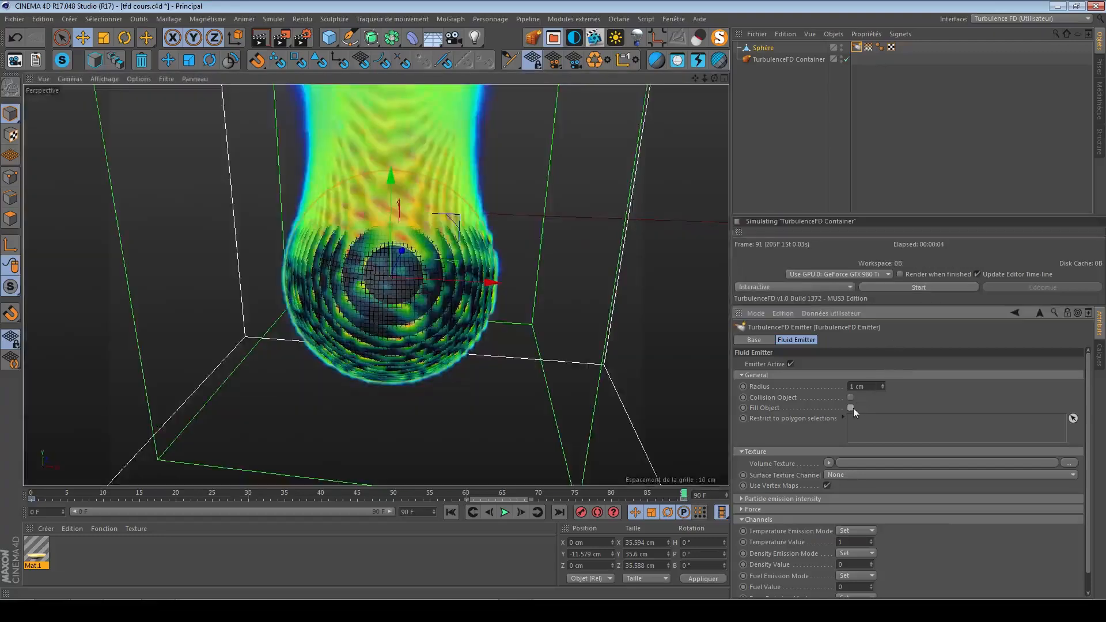
- Disable Fill Object on the emitter and rerun the interactive simulation to check the painted emission areas before stopping it
click(851, 408)
click(894, 286)
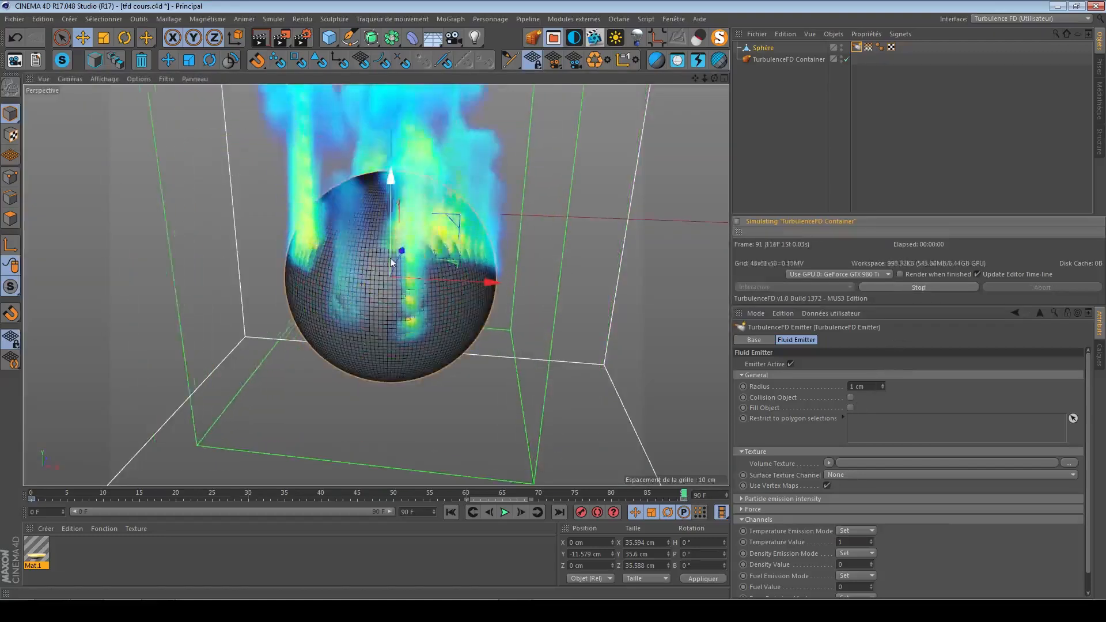
alt+drag(341, 254, 403, 304)
click(880, 288)
- Simulate the full frame range in Cache mode and inspect the fire around the sphere's painted patches
click(823, 287)
click(815, 302)
click(914, 287)
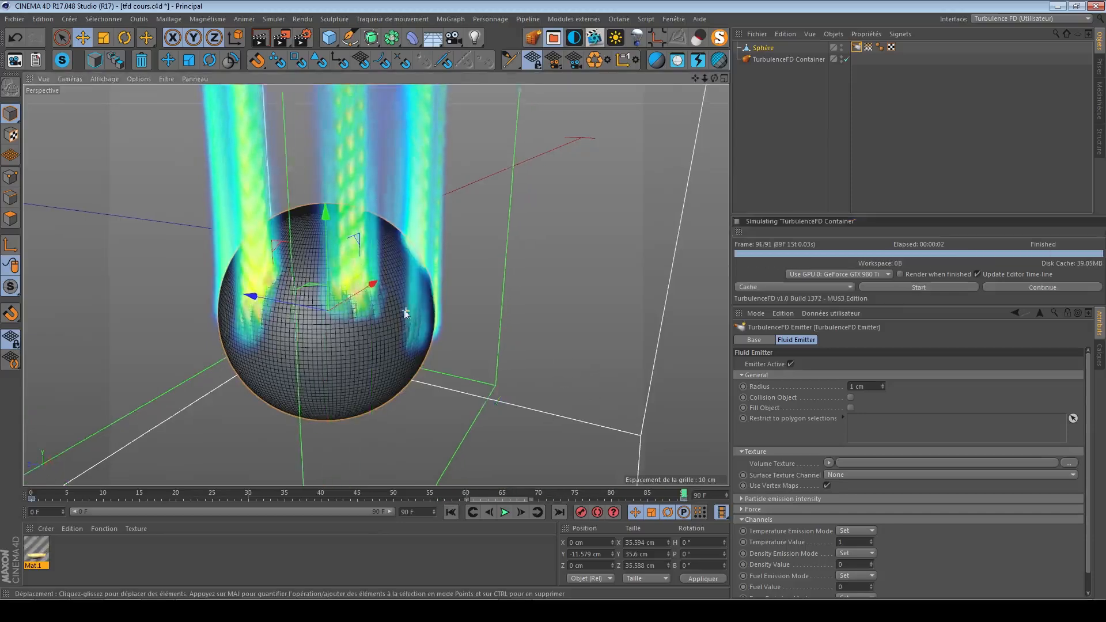
alt+drag(403, 309, 295, 302)
scroll(444, 340, up, 5)
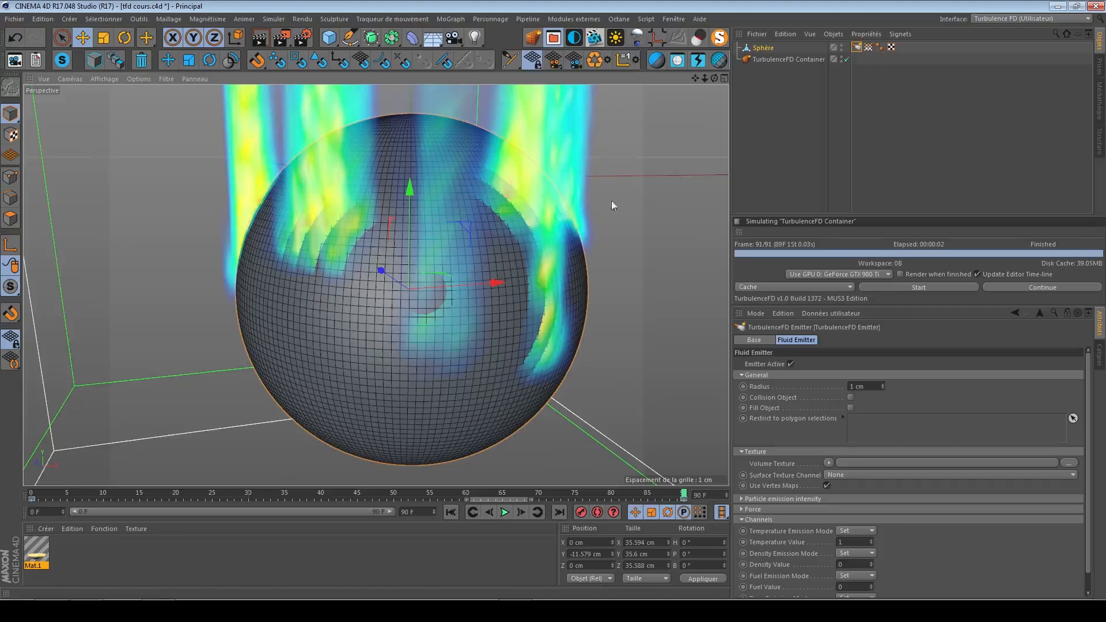
alt+drag(451, 334, 358, 289)
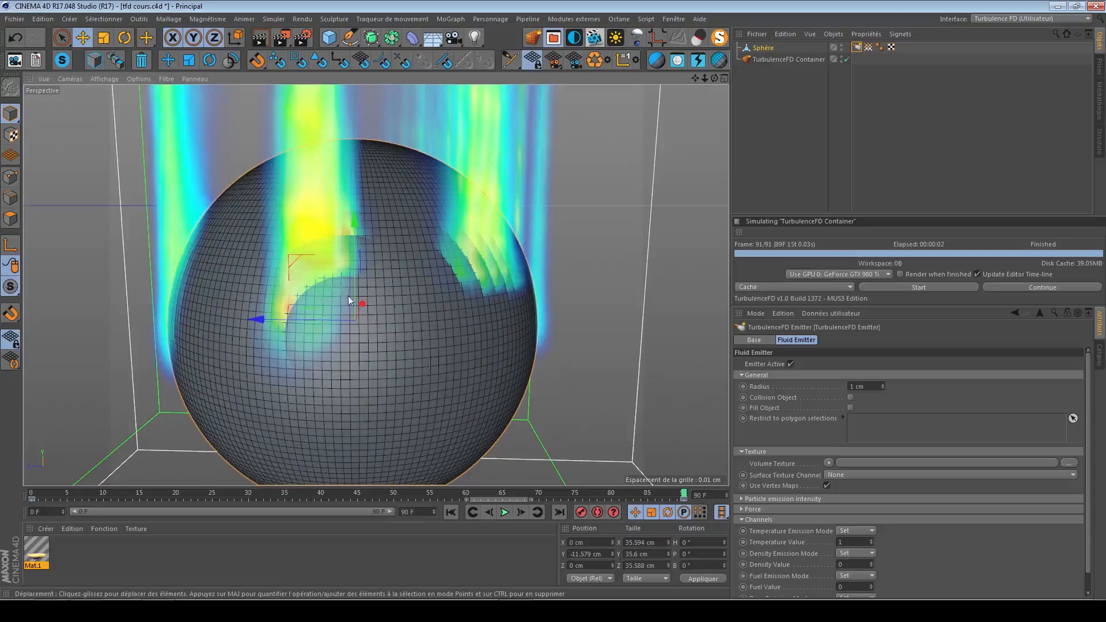
- Add a Plane object to the scene and lower it to about Y -65 cm as a floor beneath the sphere and the fluid container
alt+right_drag(353, 297, 286, 301)
alt+drag(355, 298, 351, 315)
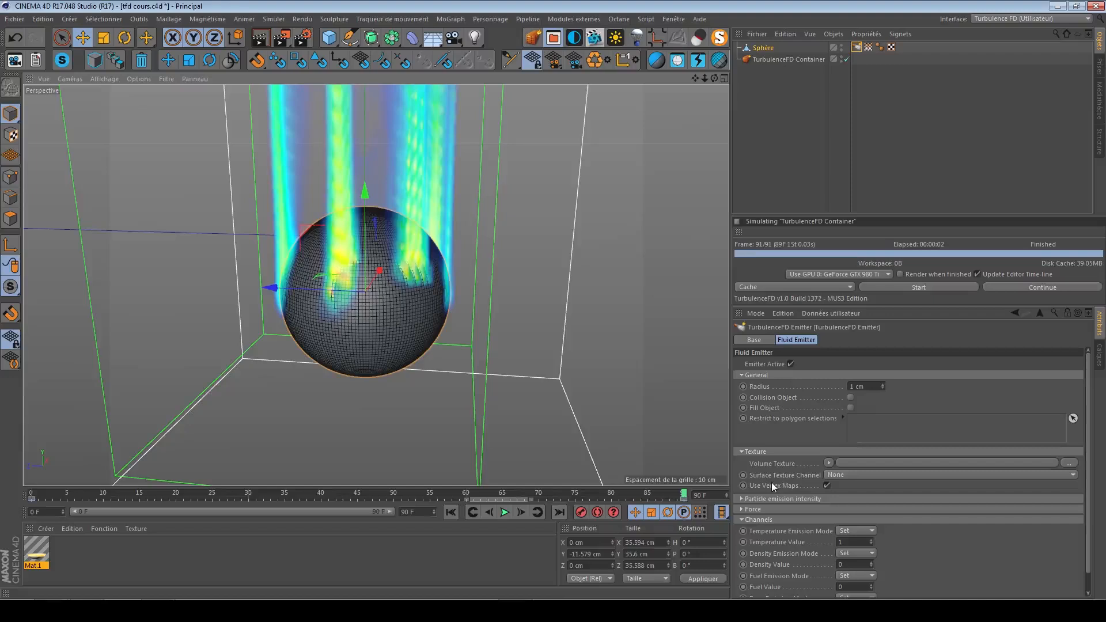
scroll(376, 282, down, 5)
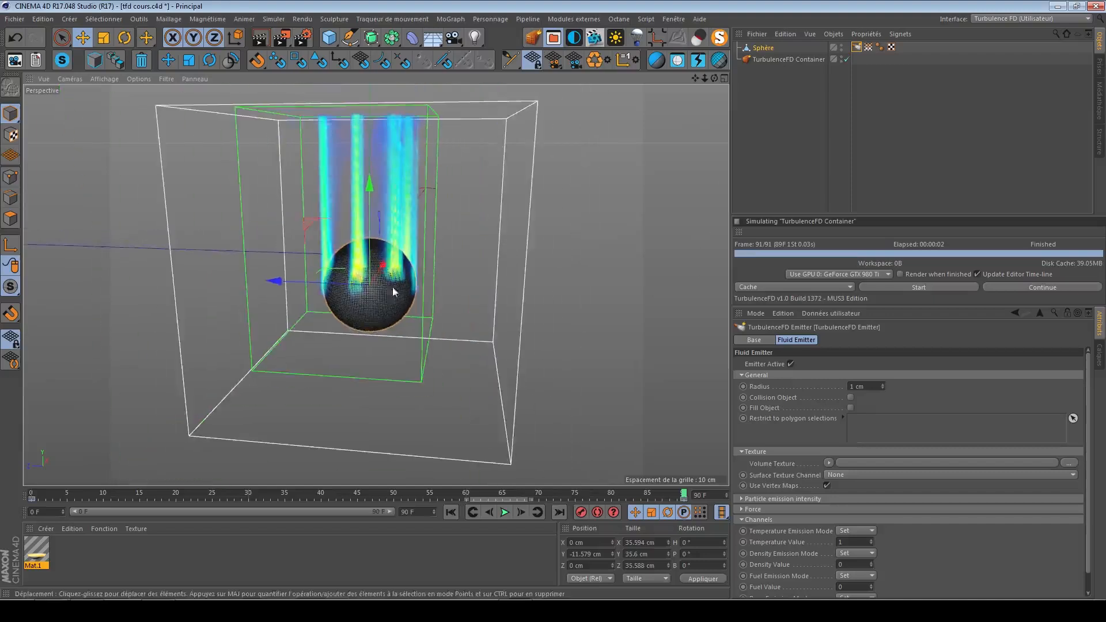
alt+middle_drag(374, 283, 299, 262)
drag(325, 44, 468, 75)
drag(295, 186, 337, 352)
scroll(337, 409, down, 6)
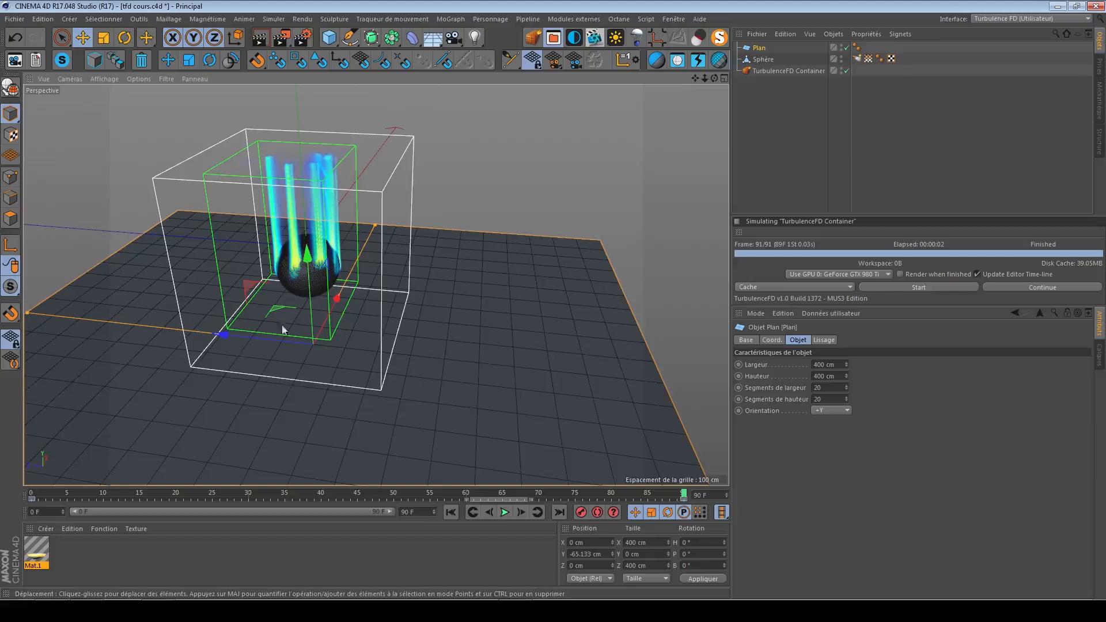
alt+drag(405, 371, 415, 360)
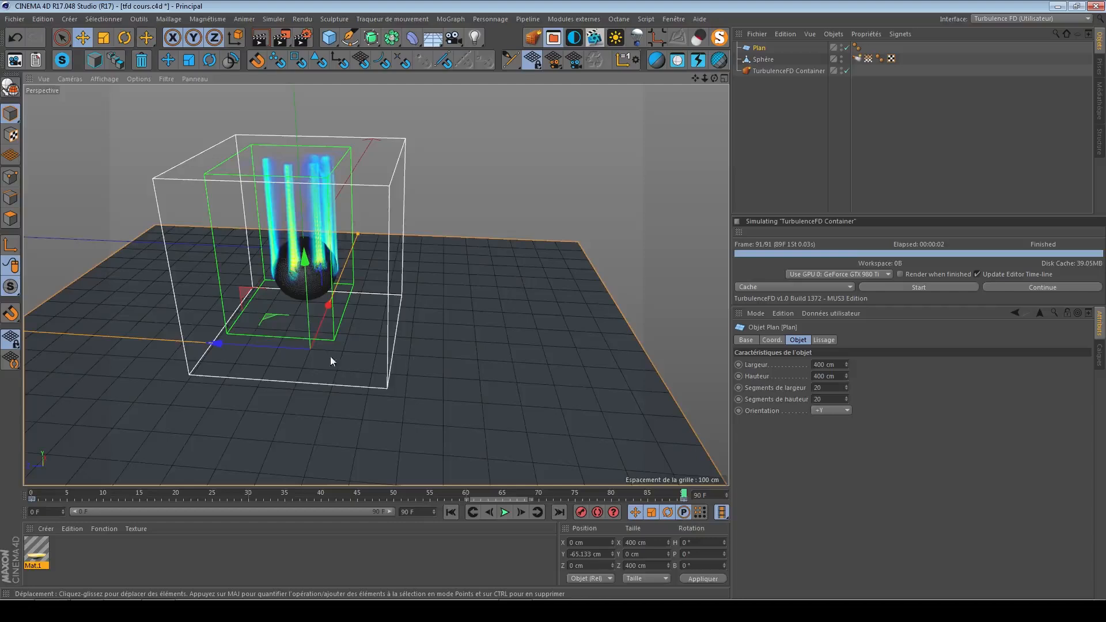
alt+drag(330, 356, 309, 320)
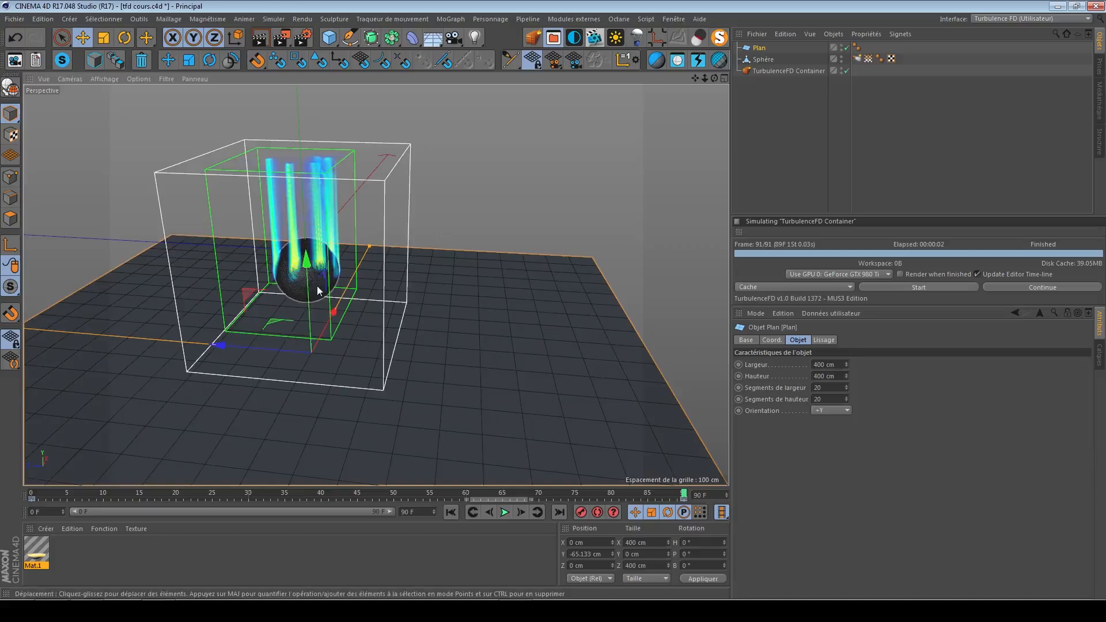
alt+drag(348, 348, 393, 256)
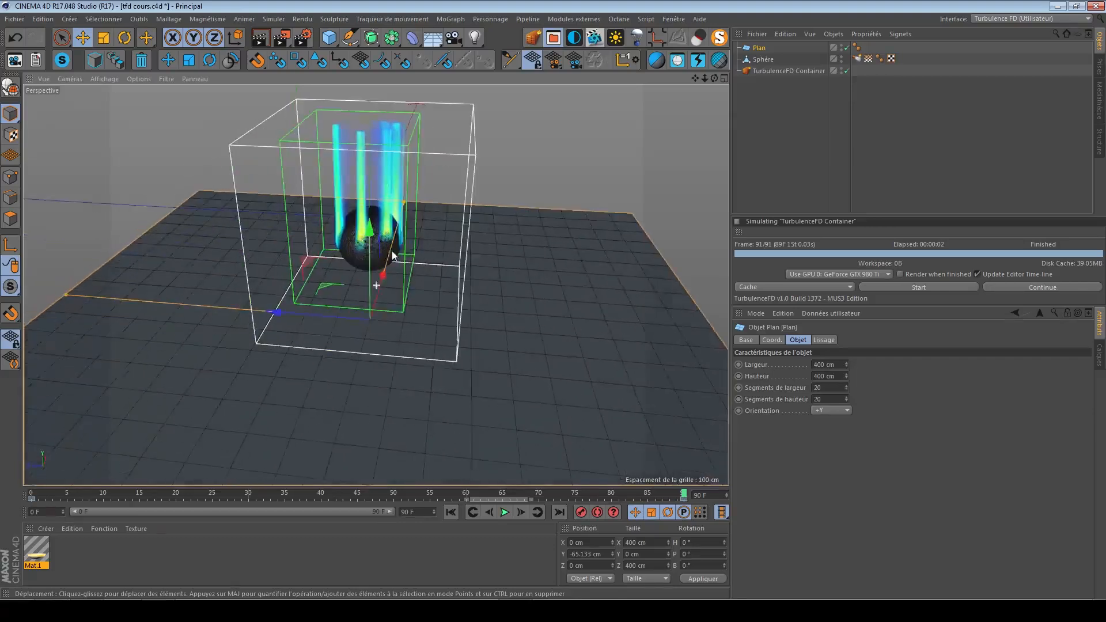
- Review the TurbulenceFD container's settings and the sphere's emitter settings, collapsing Texture and expanding Particle emission intensity
click(818, 71)
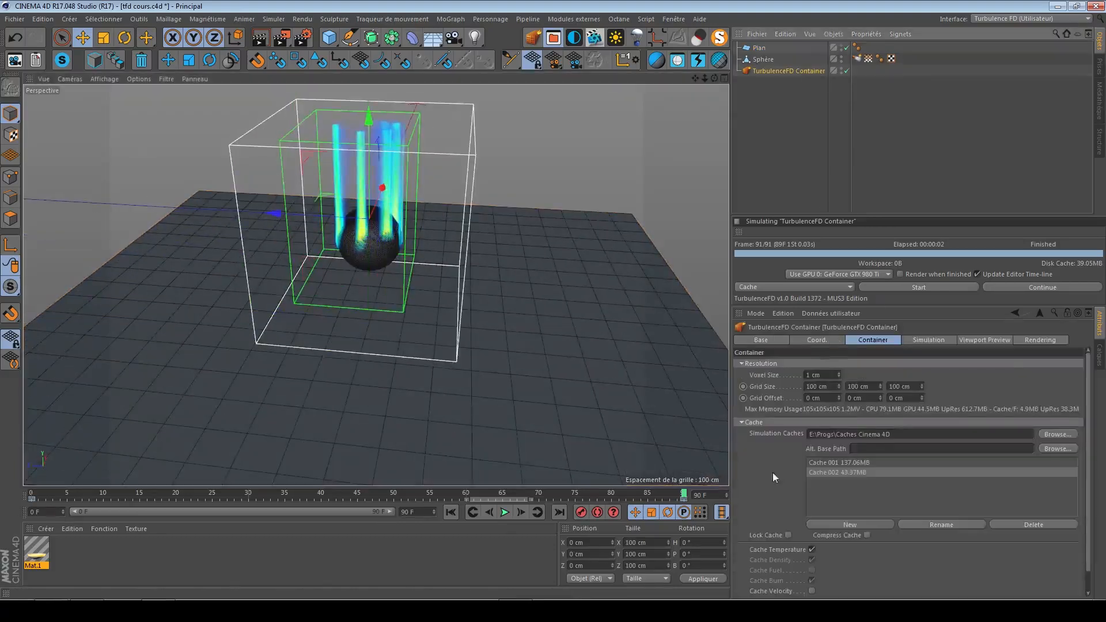
scroll(772, 473, down, 1)
scroll(794, 492, up, 1)
click(857, 58)
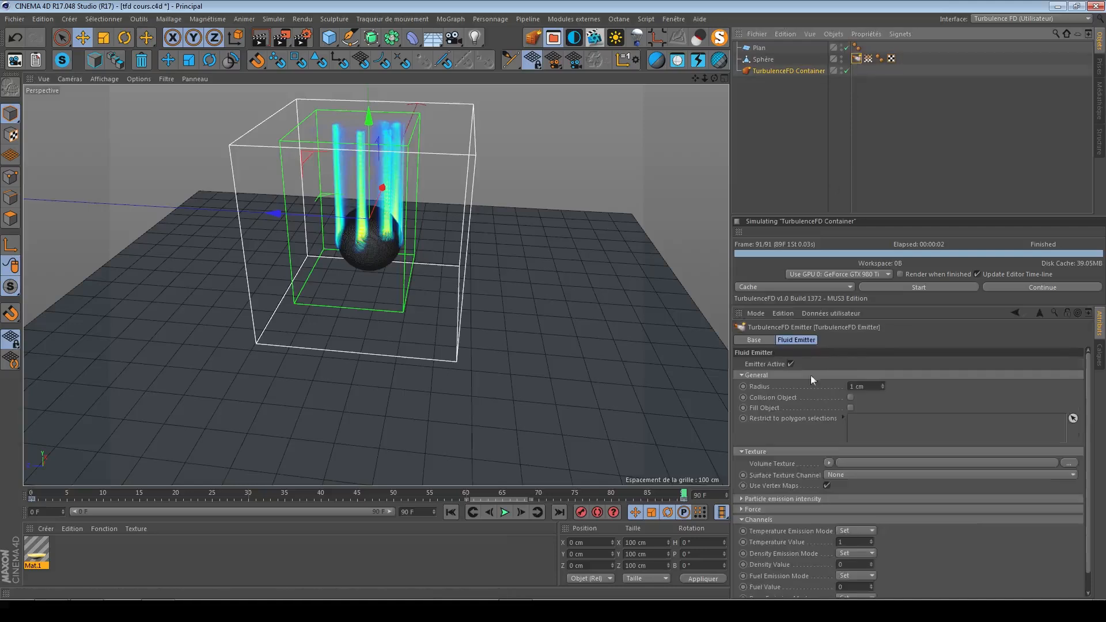
click(742, 452)
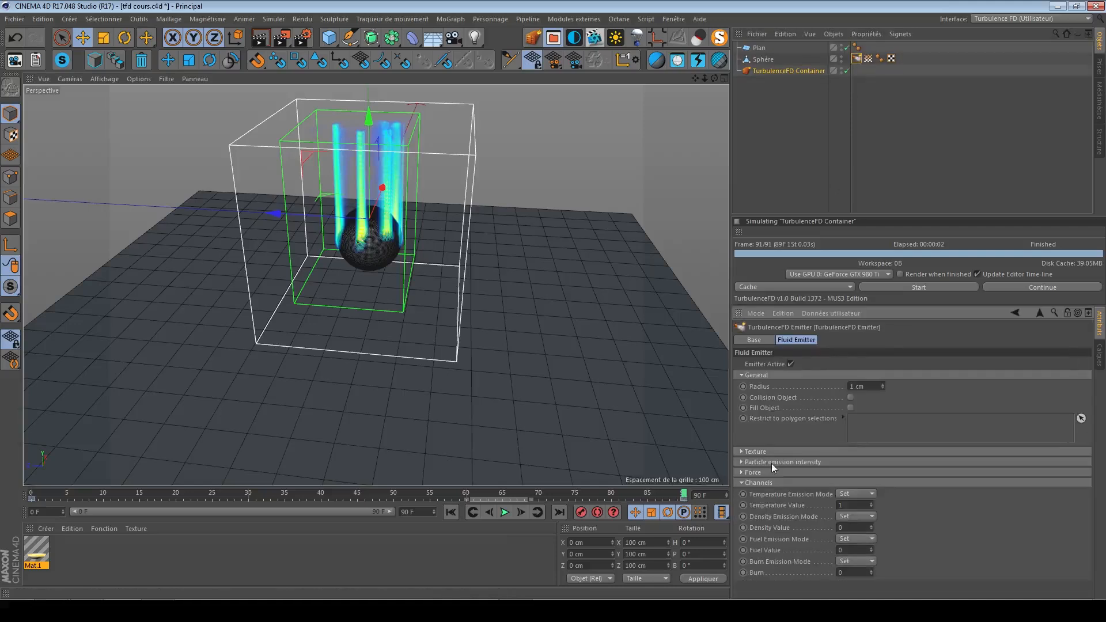
click(772, 462)
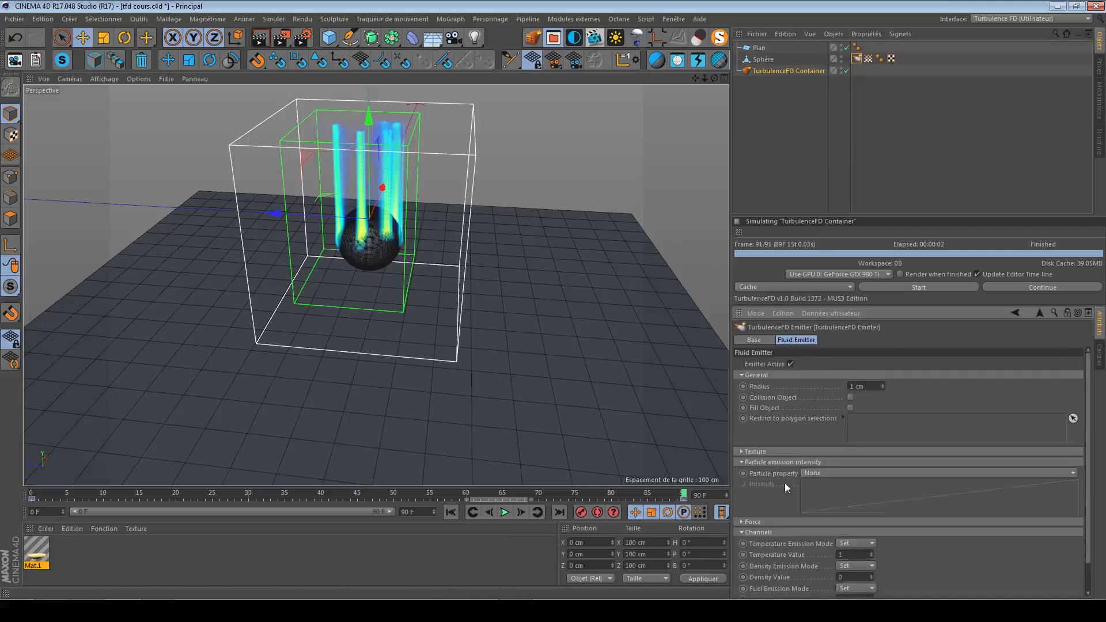